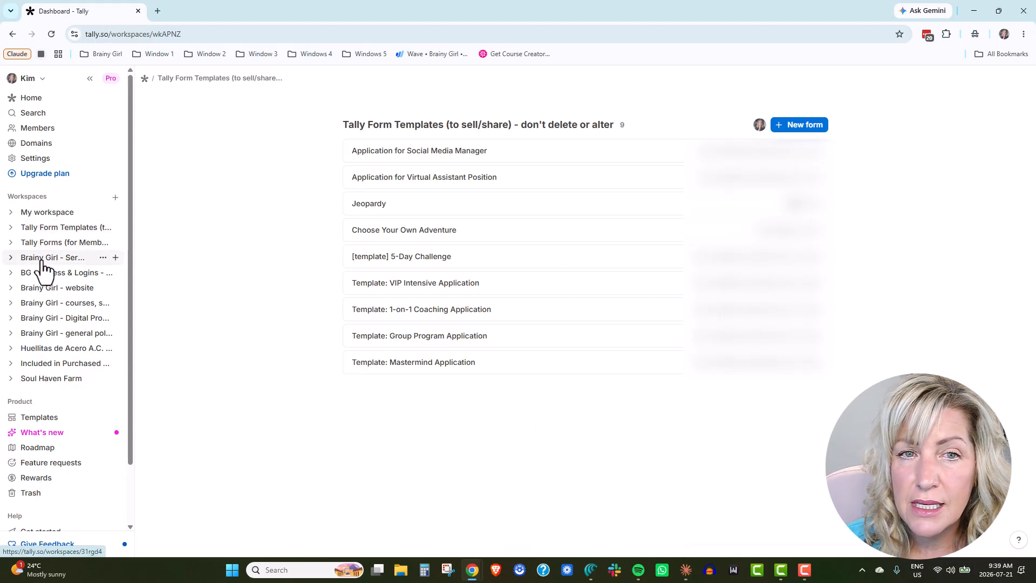
Look through the forms in the Brainy Girl - Services, BG - Access & Logins and Brainy Girl - website workspaces.
left_click(42, 261)
left_click(40, 274)
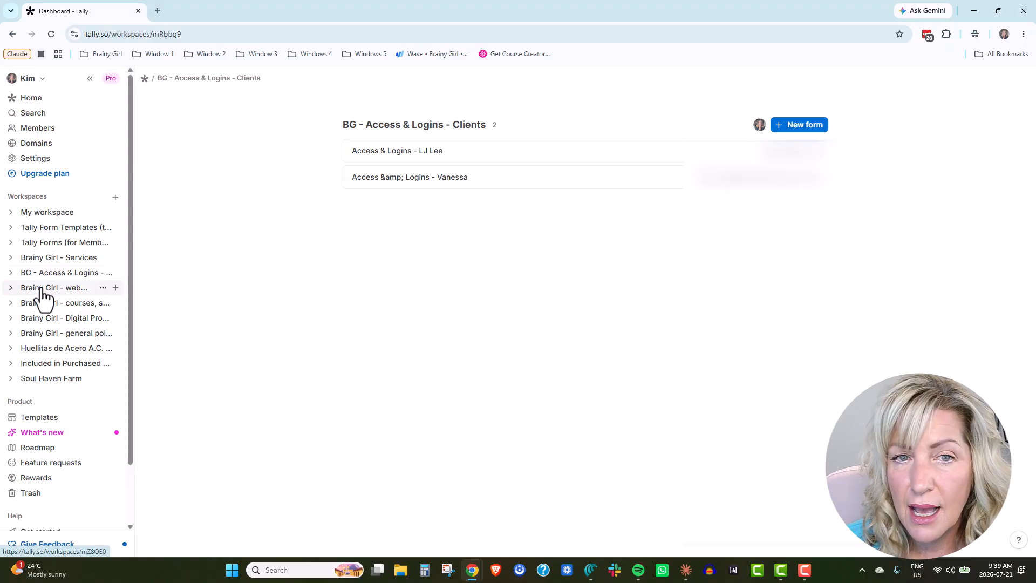
left_click(39, 287)
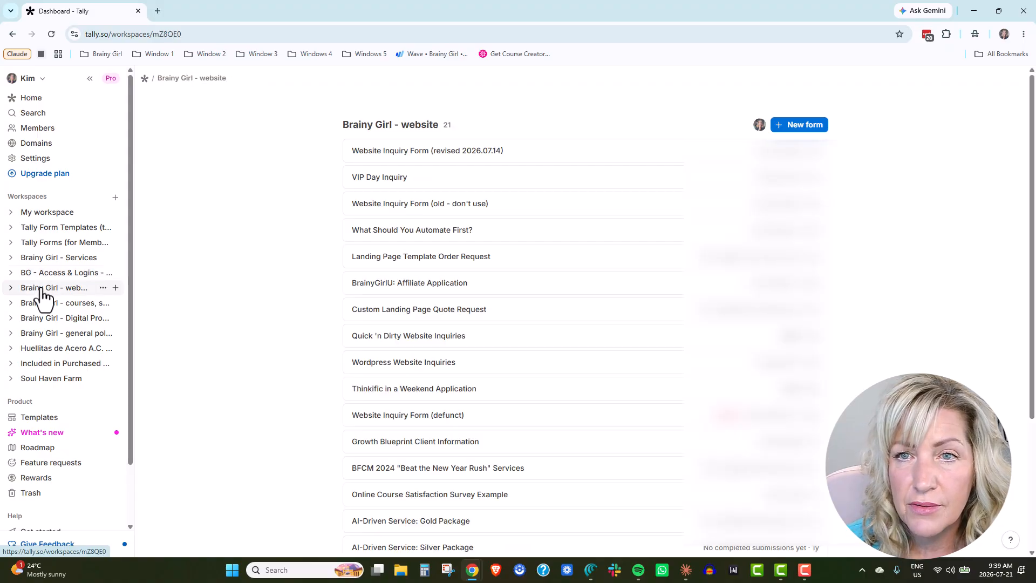
Browse the form and survey templates gallery, and close it to return to the dashboard.
left_click(33, 418)
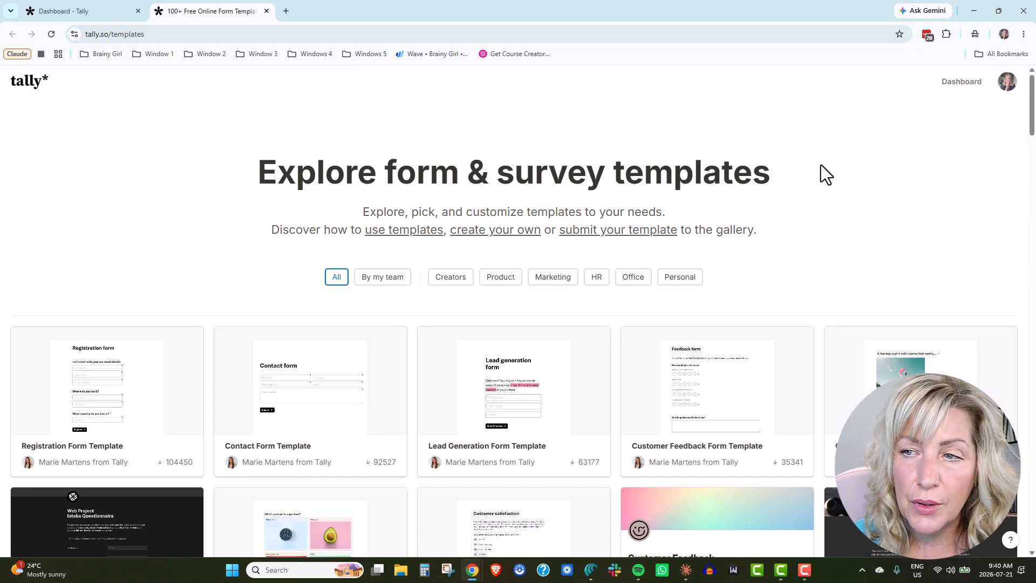
scroll(821, 164, "down", 10)
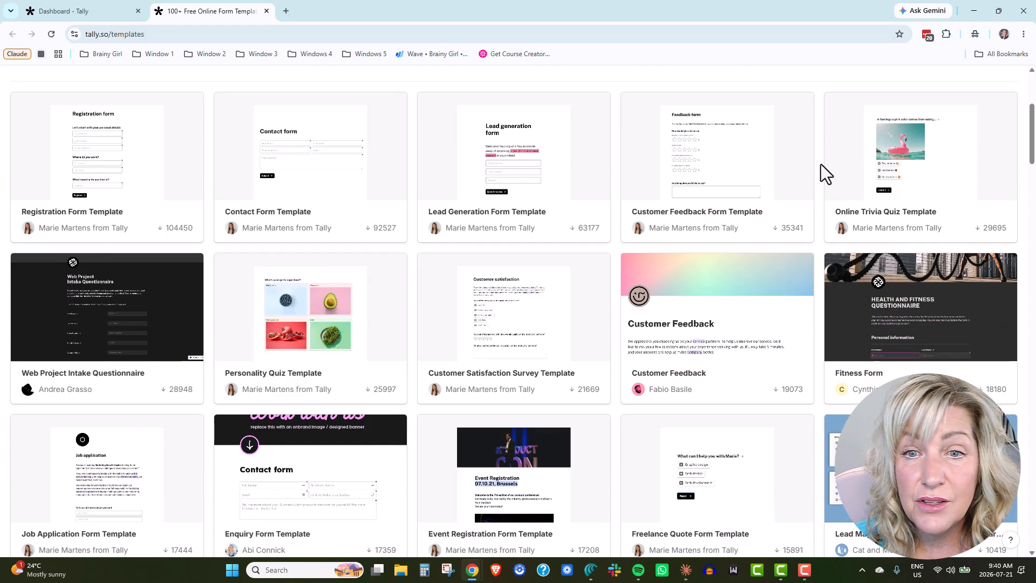
scroll(821, 164, "down", 6)
scroll(821, 164, "up", 15)
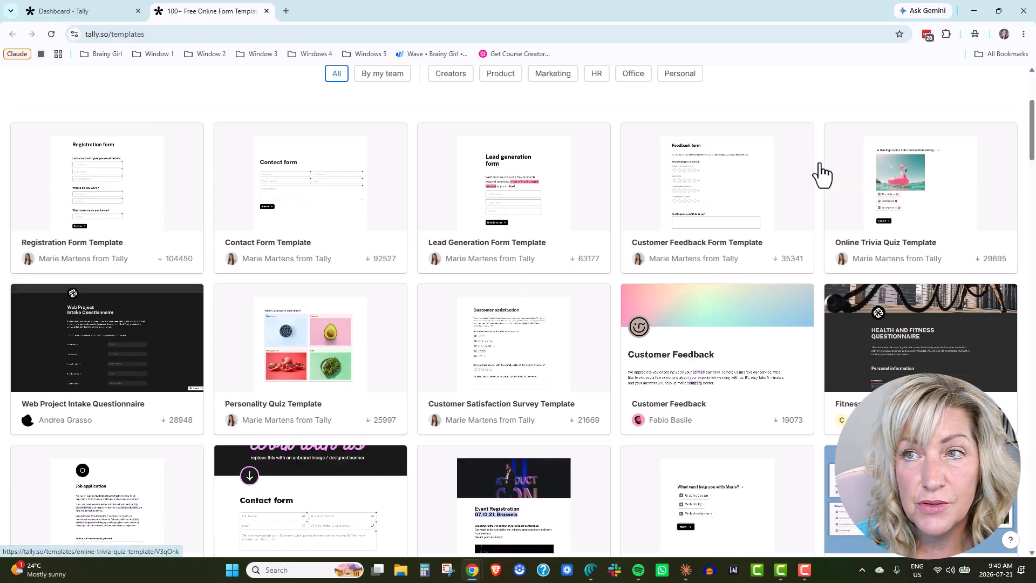
key("ctrl+w")
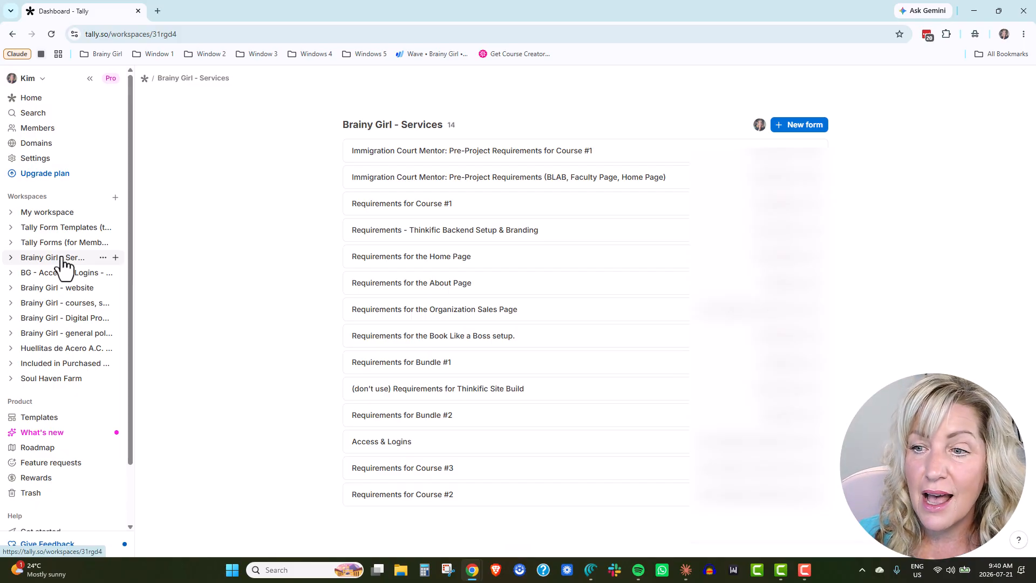
Create a blank form in the Brainy Girl - Services workspace titled "Apply for an AI Opportunity Audit", timing it with the ME stopwatch.
left_click(803, 130)
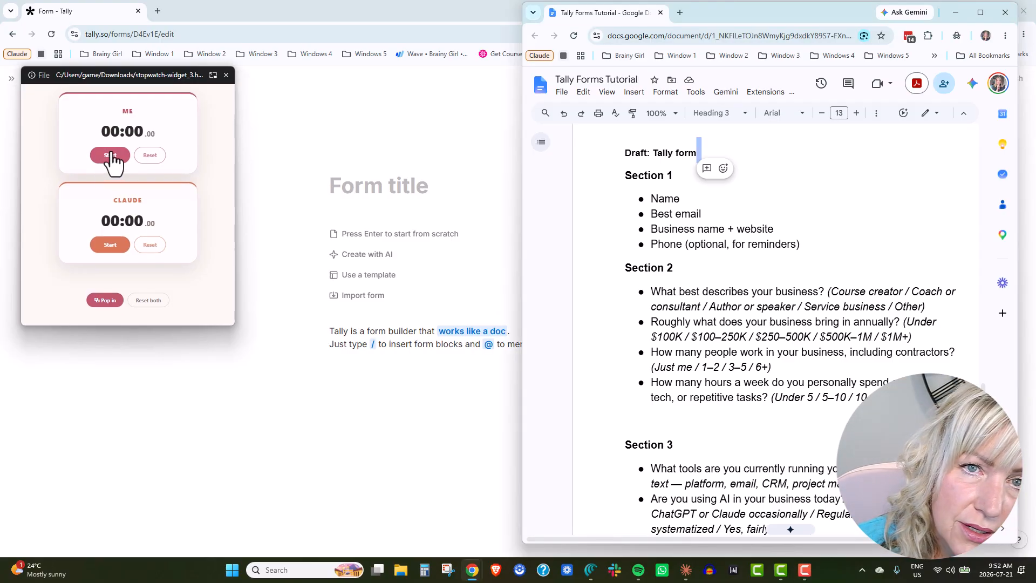
left_click(110, 156)
left_click(384, 200)
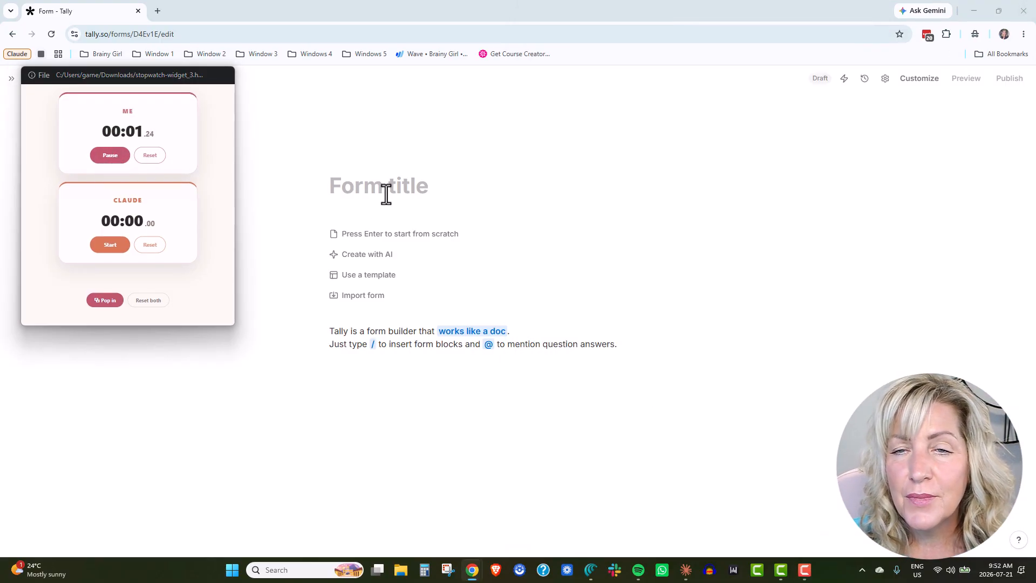
type("Apply for an AI Opportunity Audit")
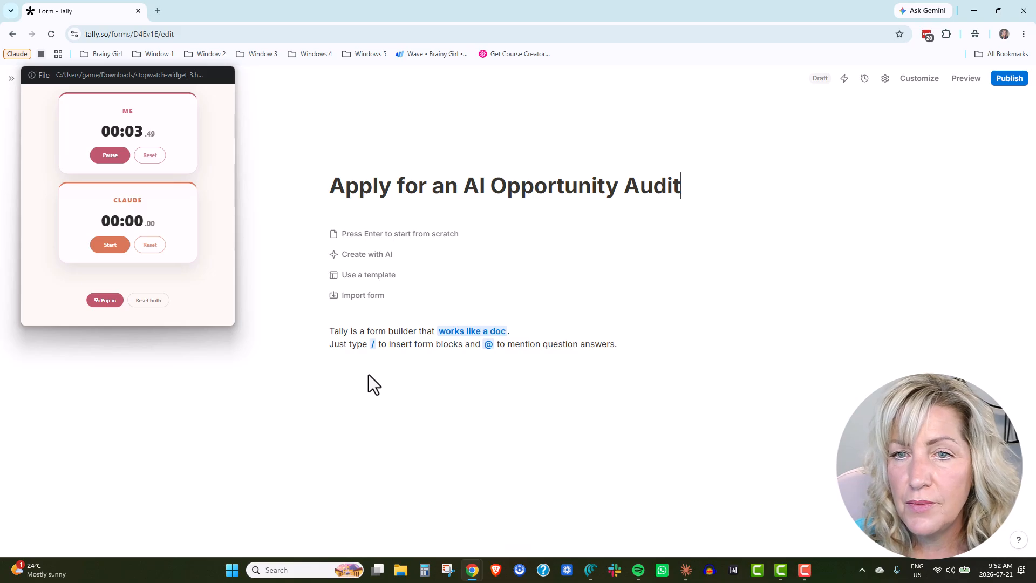
key("Return")
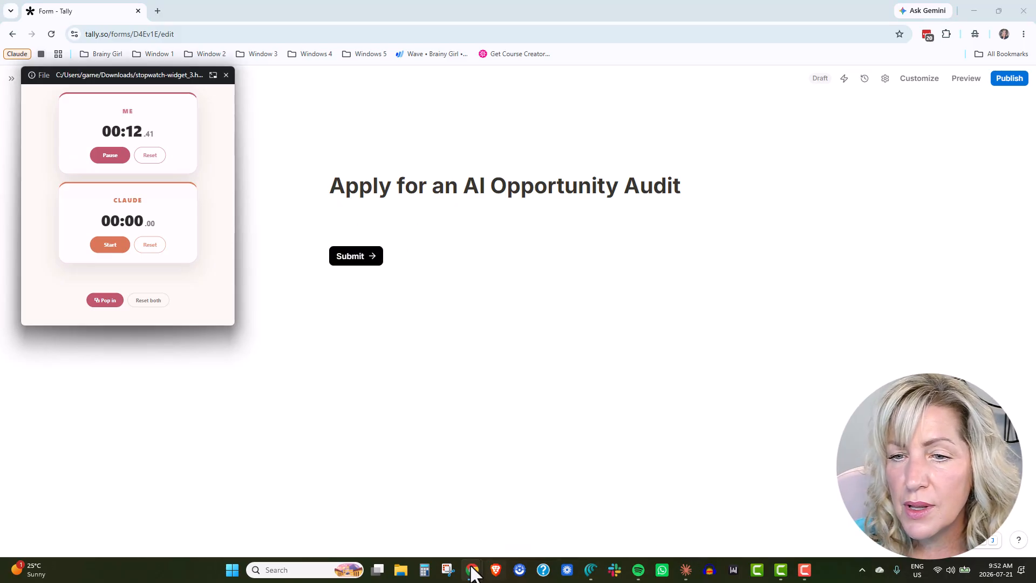
Check the draft questions in the Tally Forms Tutorial document and add a short-answer question "First name" to the form.
mouse_move(473, 572)
left_click(683, 472)
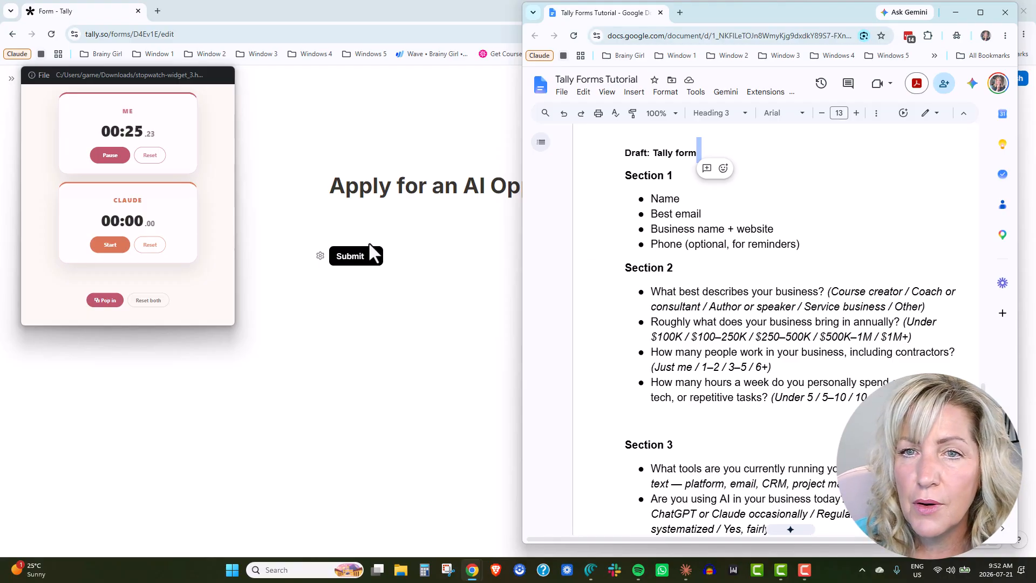
left_click(328, 231)
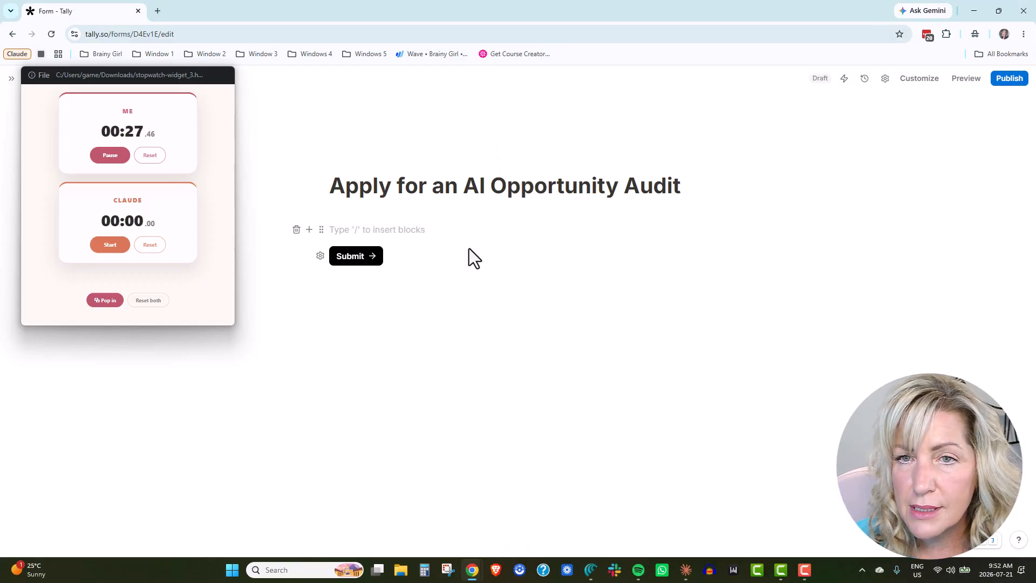
type("/")
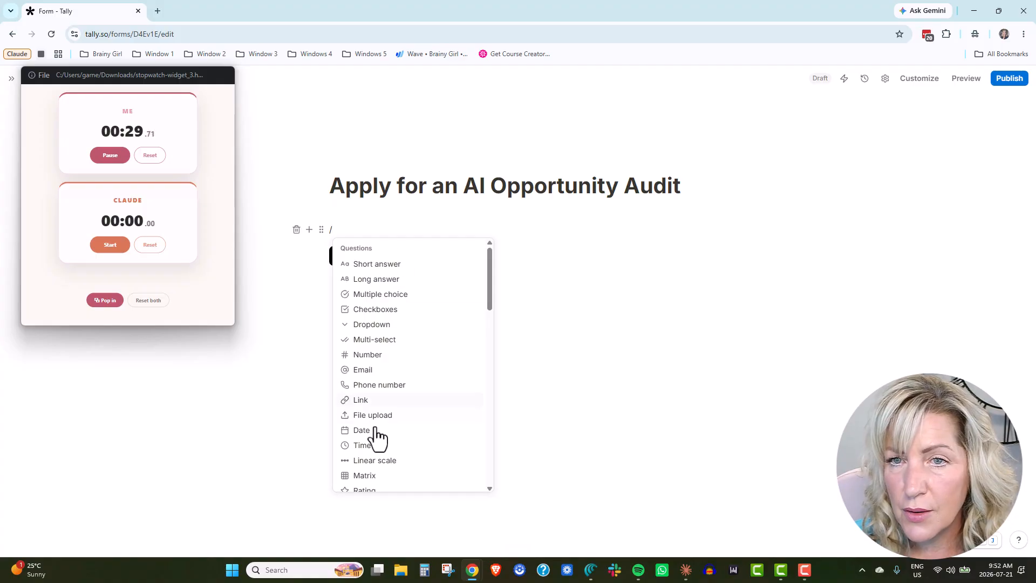
left_click(384, 263)
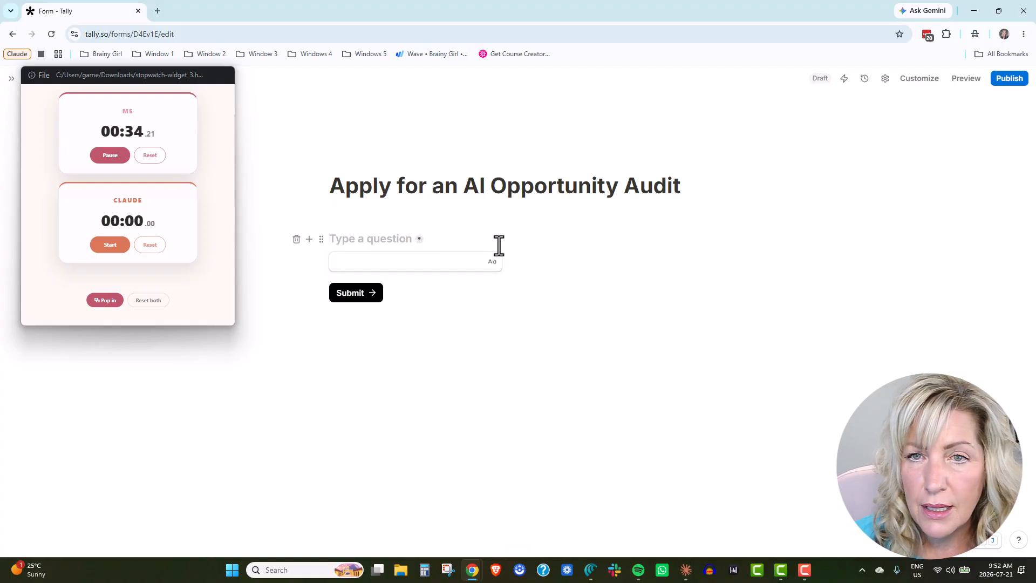
type("First n")
key("BackSpace")
key("BackSpace")
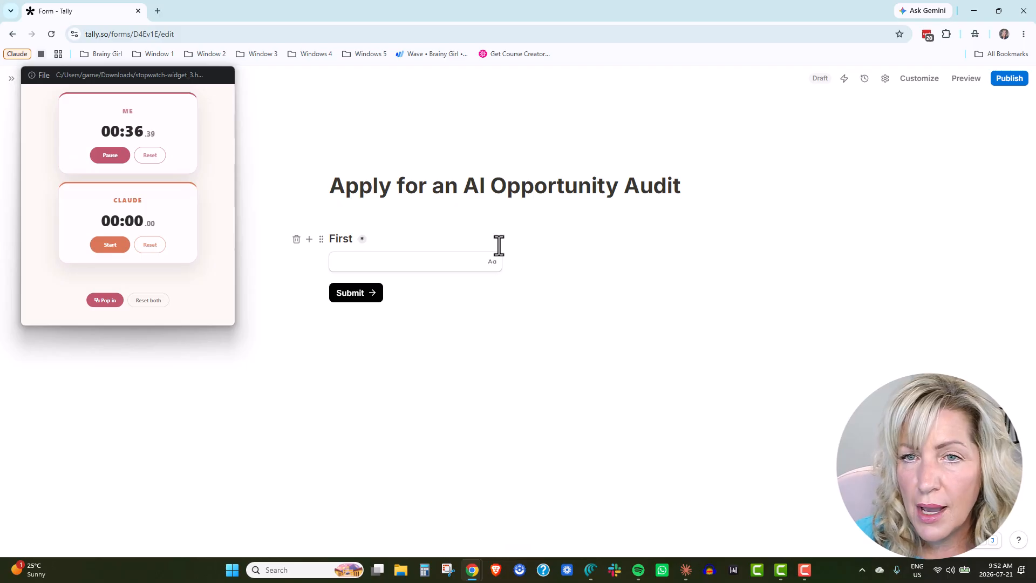
type("name")
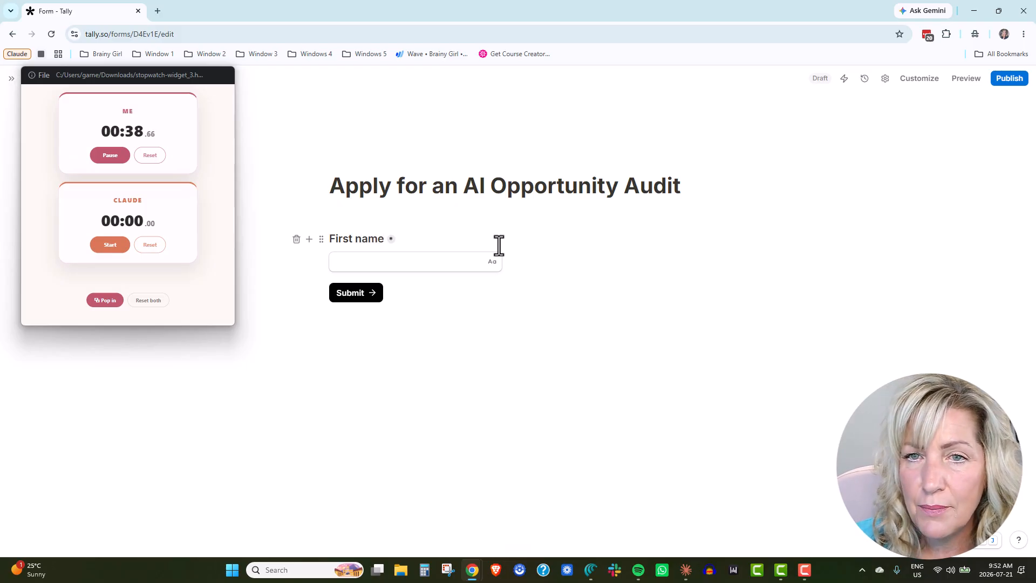
Review the settings of the First name question, moving the stopwatch widget out of the way.
left_click(321, 241)
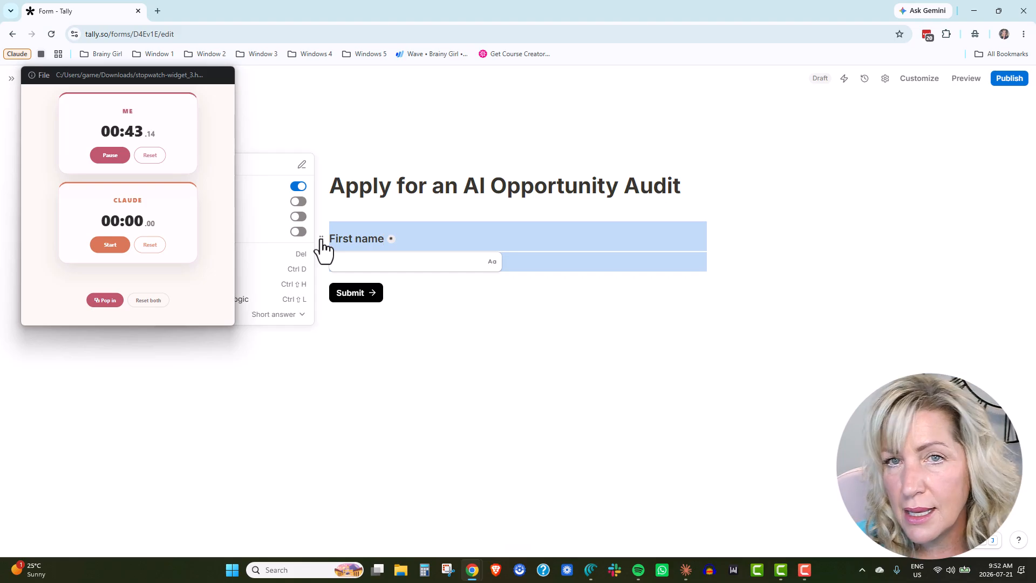
left_click_drag(193, 74, 571, 287)
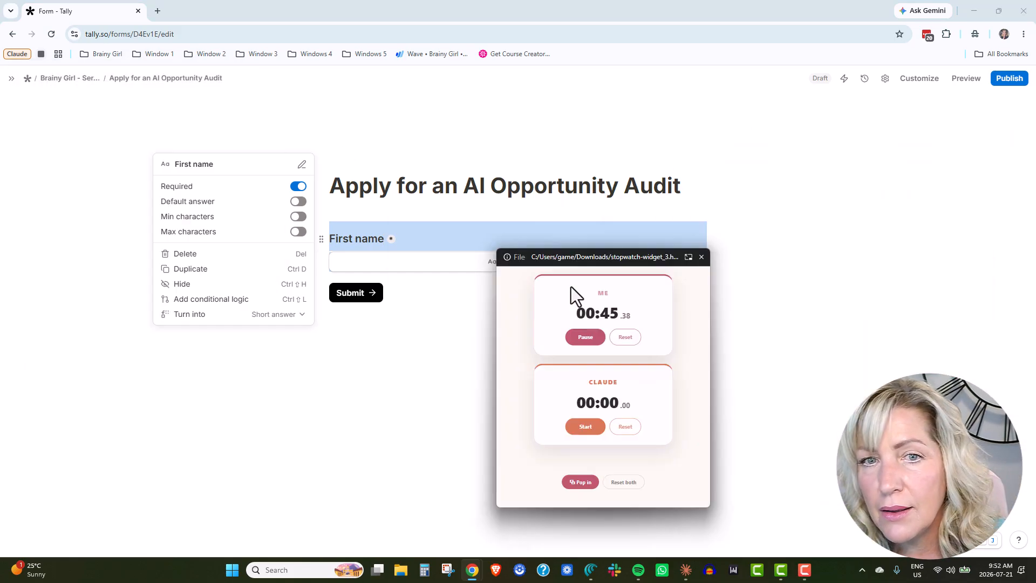
left_click_drag(571, 286, 183, 318)
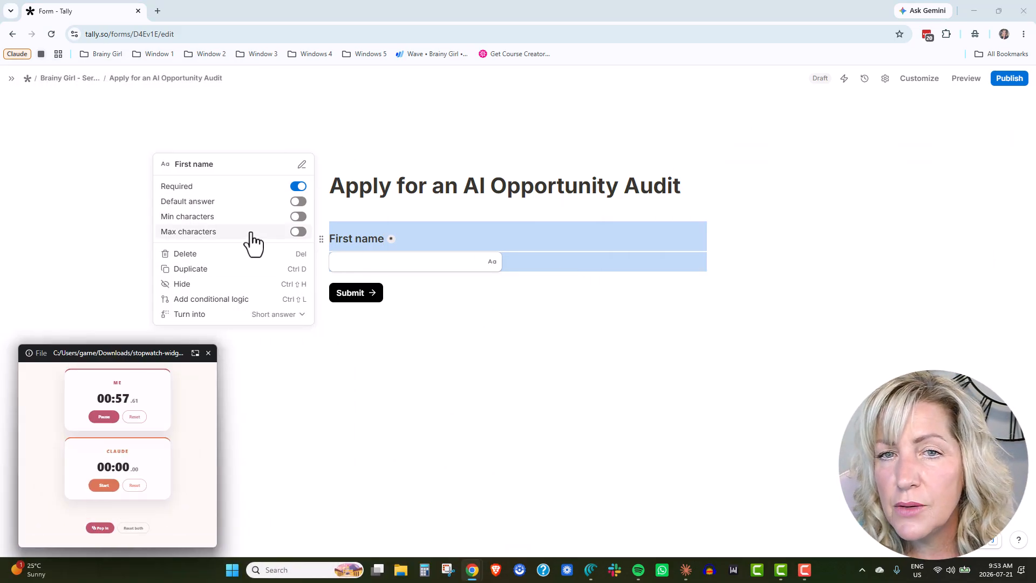
left_click(469, 343)
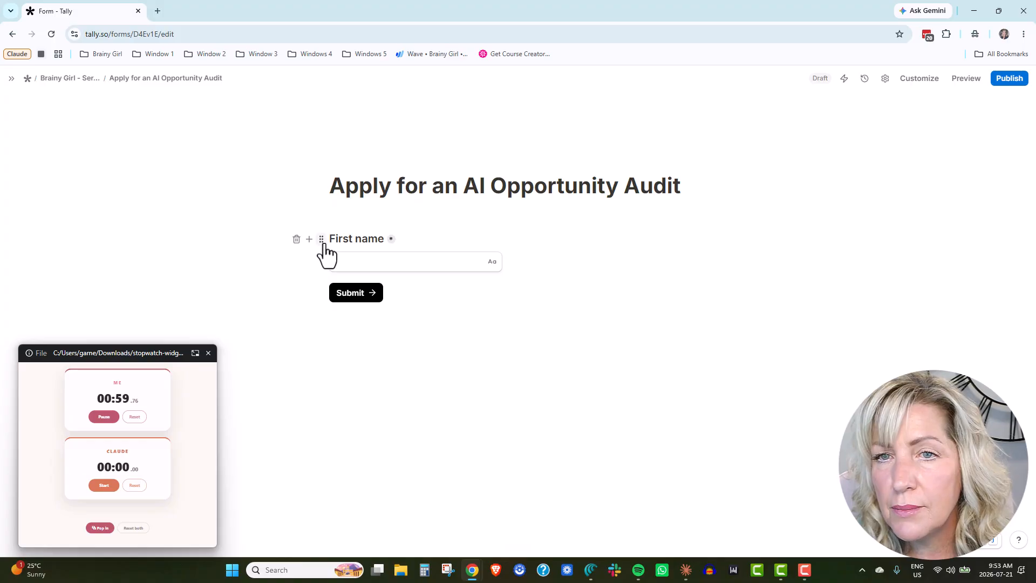
Duplicate the First name question and change the copy's label to "Last name".
left_click(323, 244)
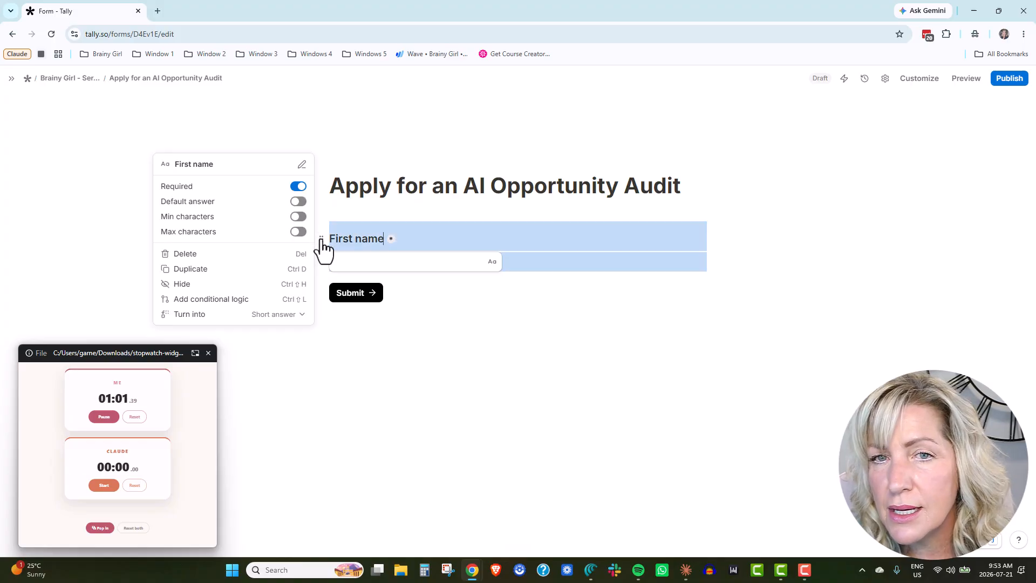
left_click(190, 268)
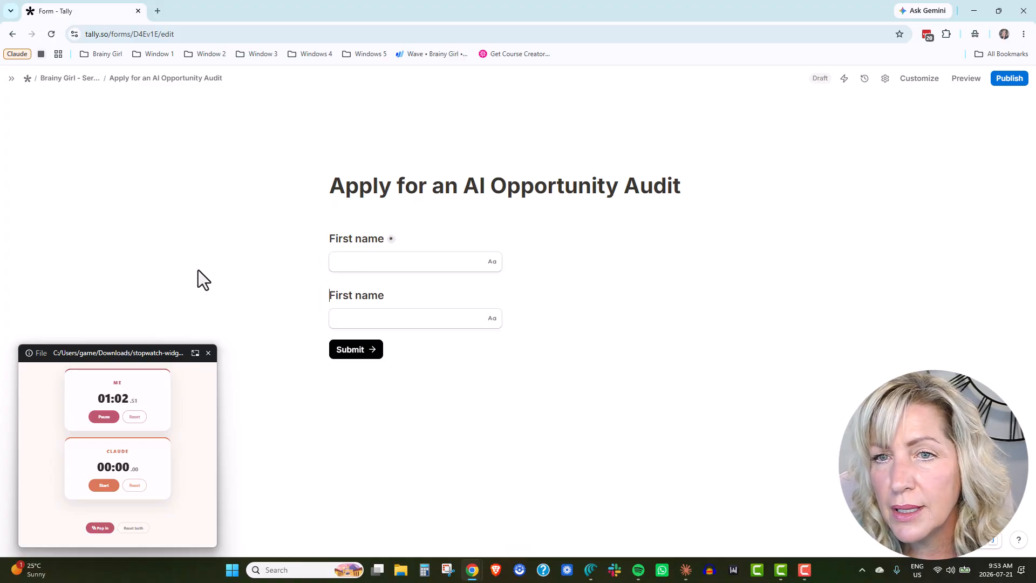
double_click(351, 294)
type("Last")
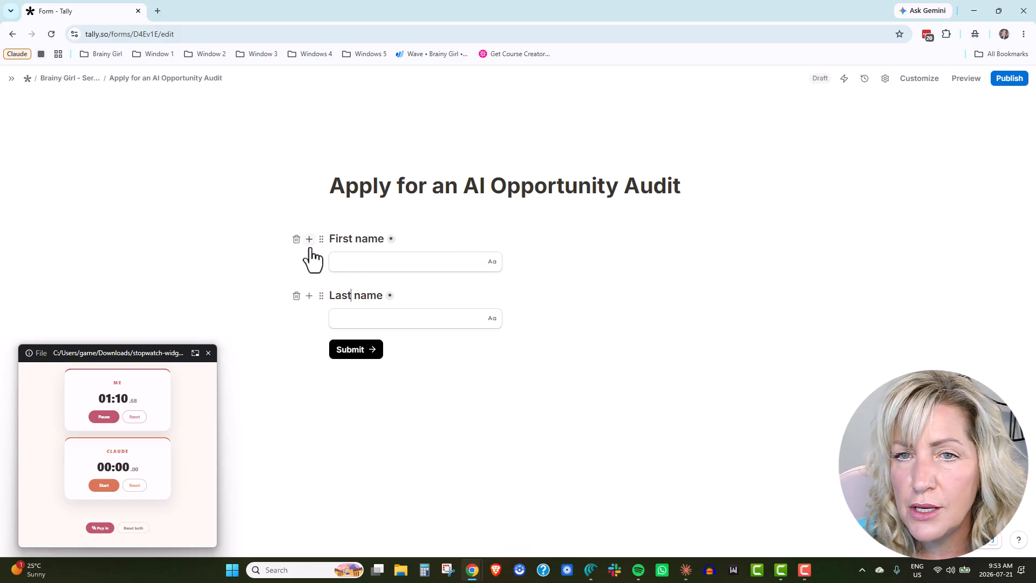
Insert a new page between the First name and Last name questions and delete its empty block.
left_click(311, 265)
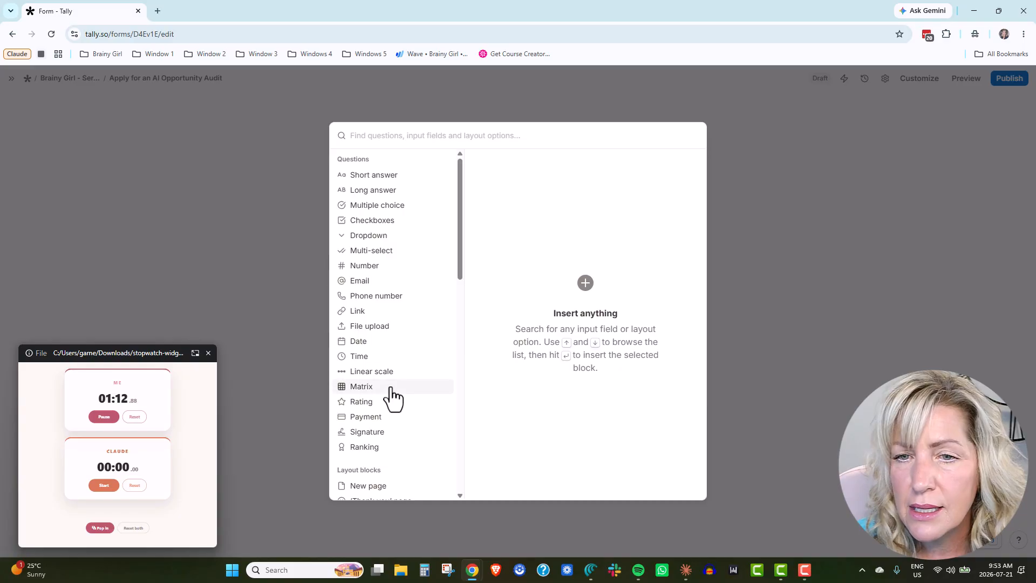
scroll(394, 402, "down", 3)
mouse_move(366, 354)
left_click(676, 164)
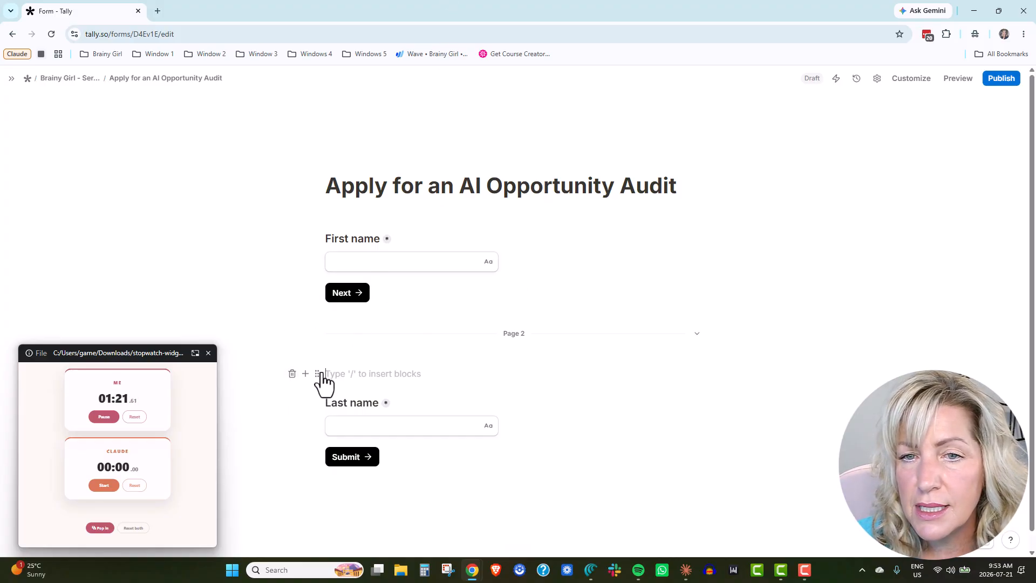
left_click(292, 374)
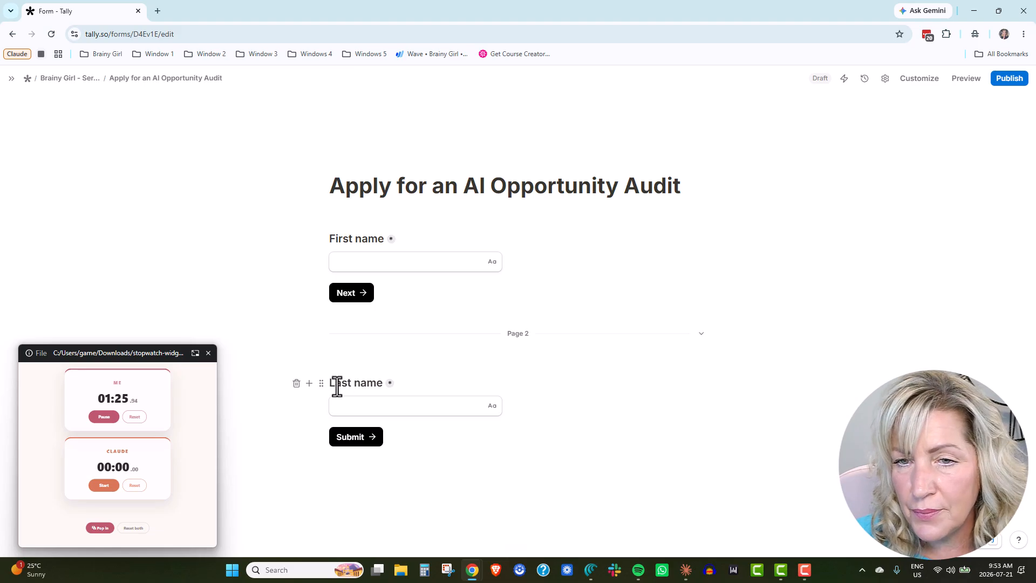
Replace the Last name label with a mention of the First name field followed by ", great to virtually meet you! What's your last name?".
left_click_drag(383, 383, 327, 383)
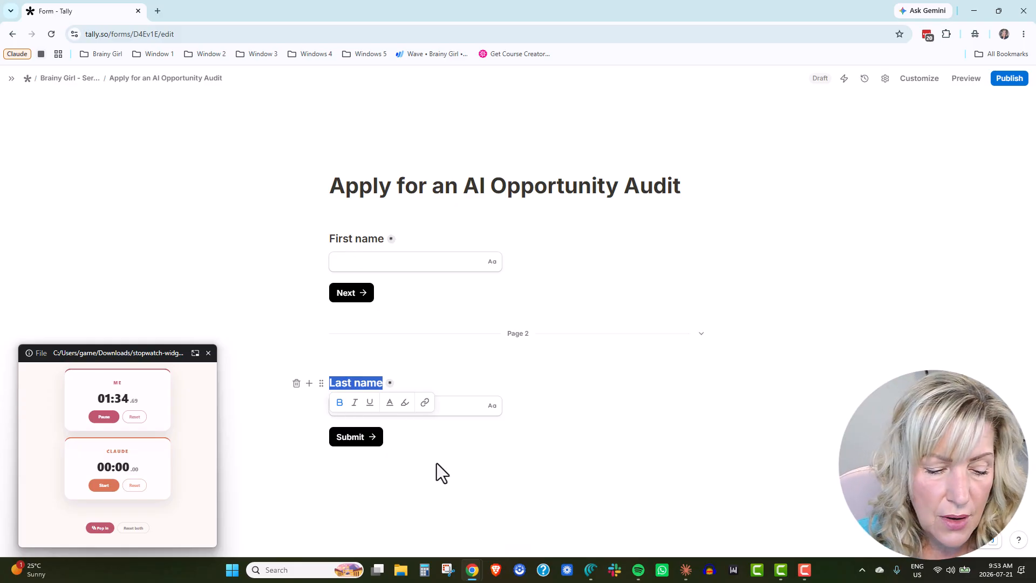
type("@")
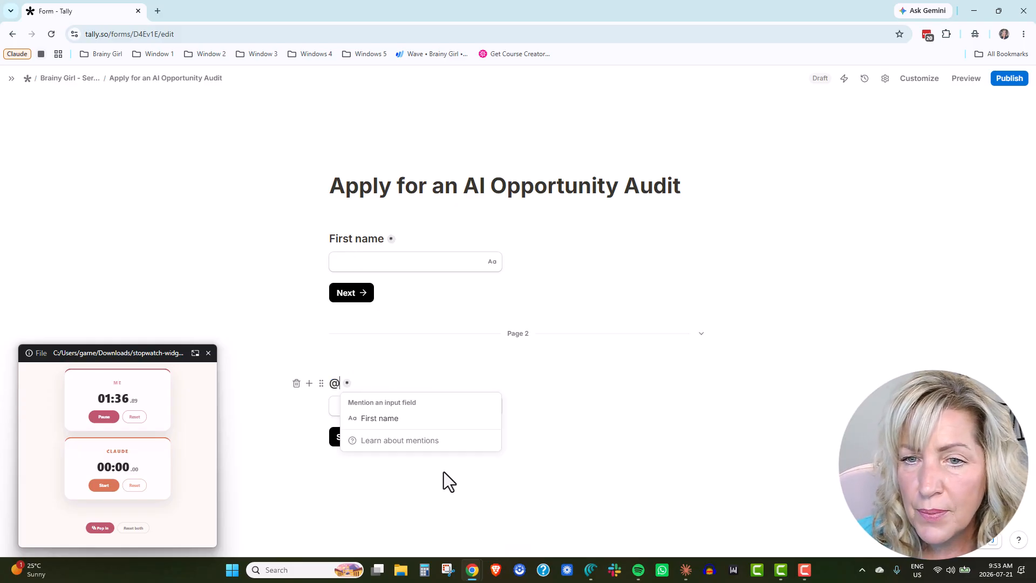
left_click(381, 419)
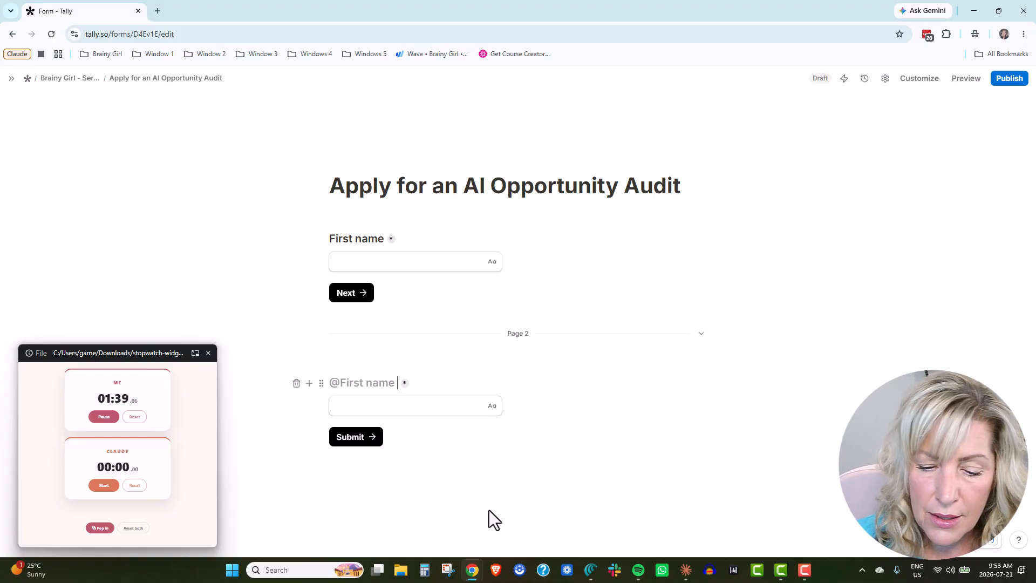
key("BackSpace")
type(",")
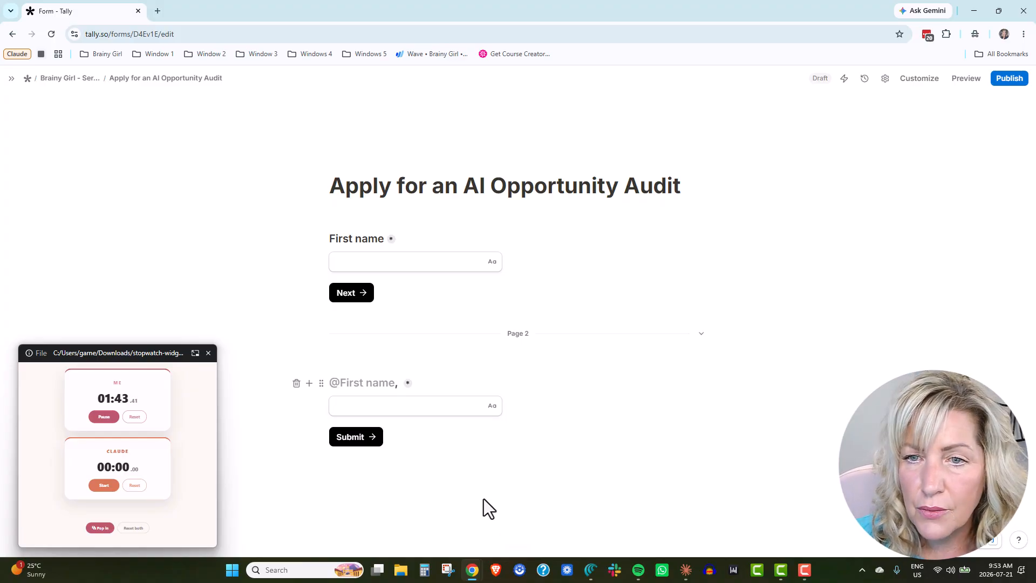
type(" great to virtu")
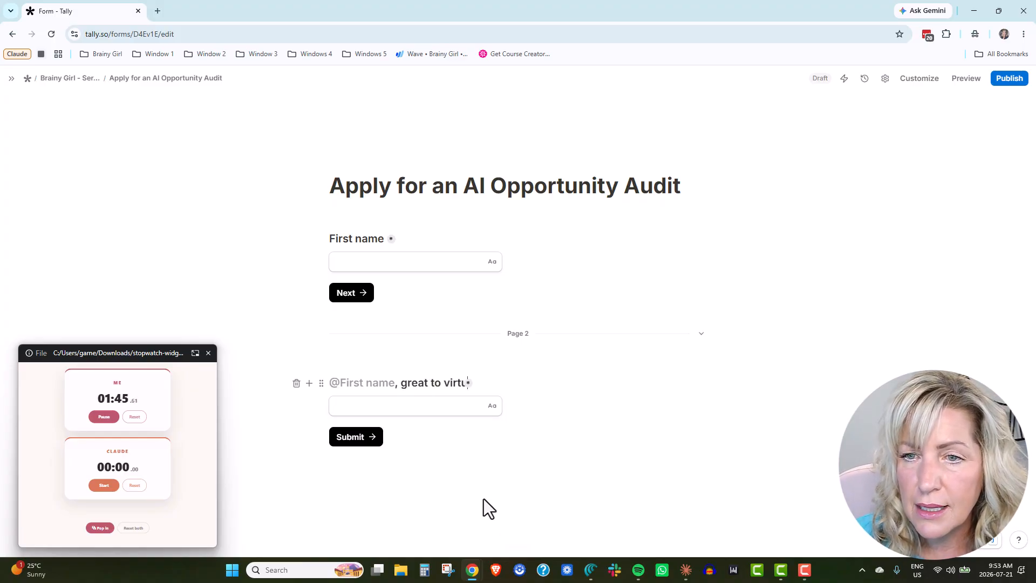
type("ally meet you! ")
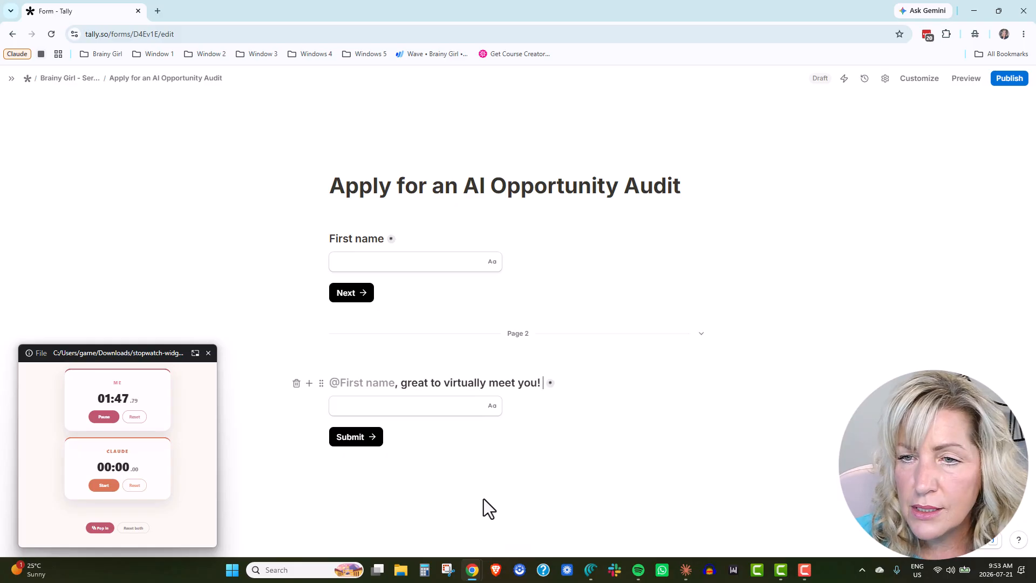
type("What's your last name")
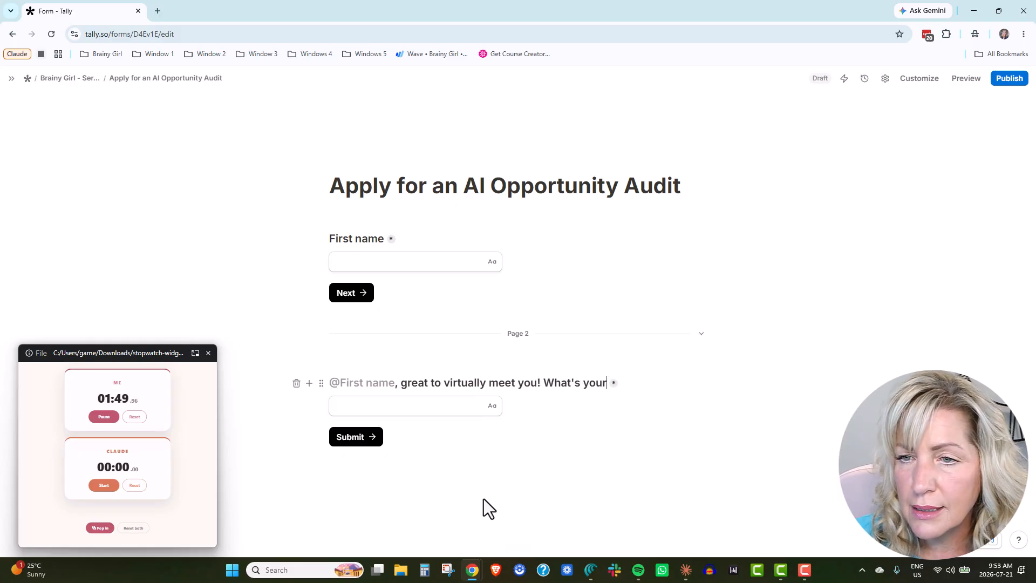
type("?")
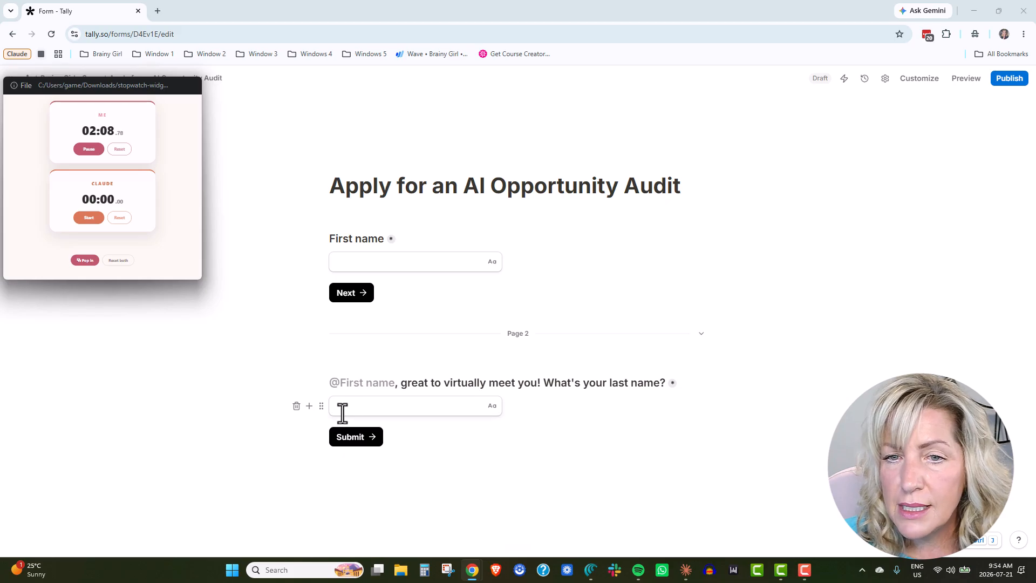
Add a Short answer question labelled "Company Name" below the last-name question on page 2.
left_click(310, 406)
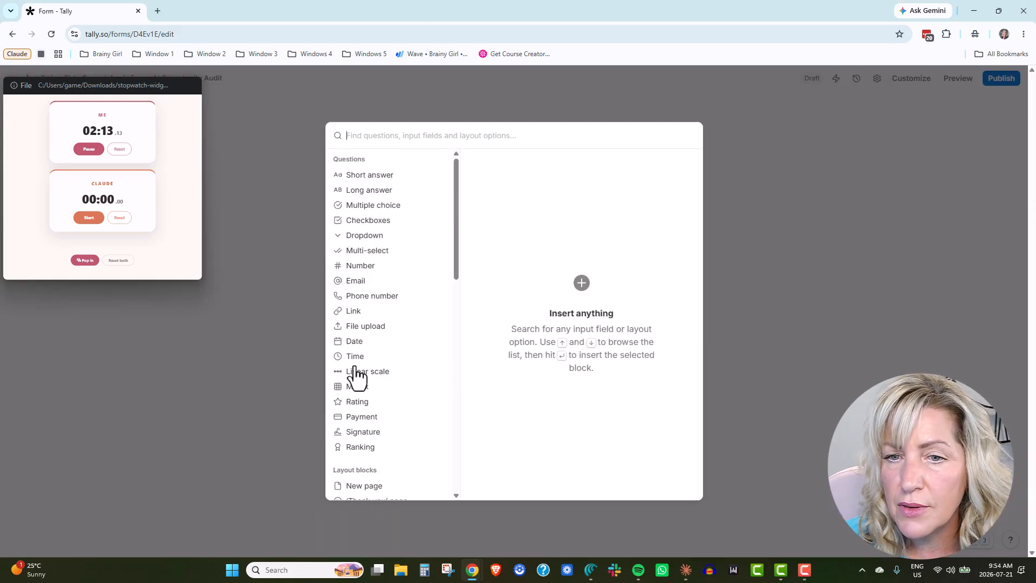
key("Escape")
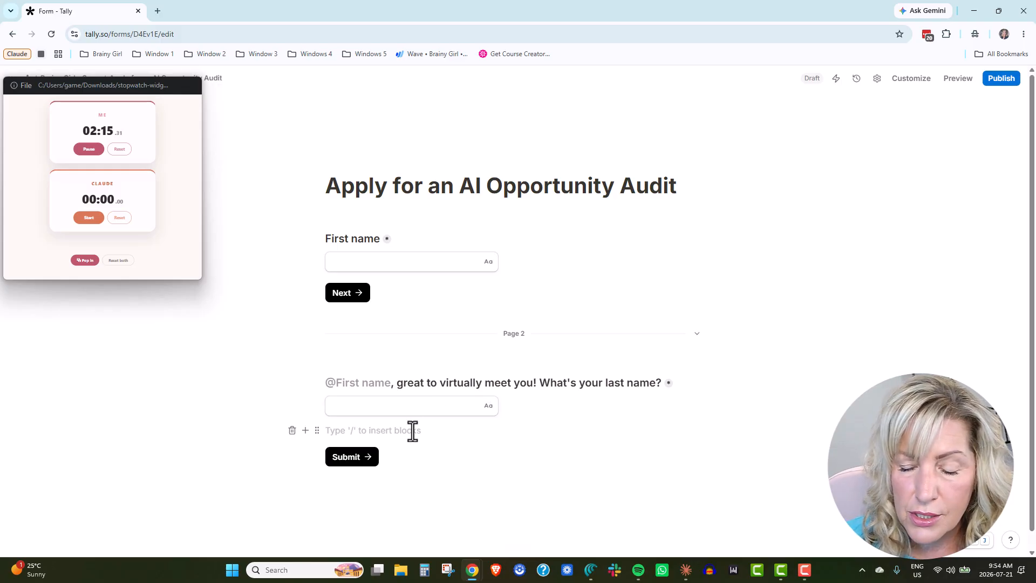
type("/")
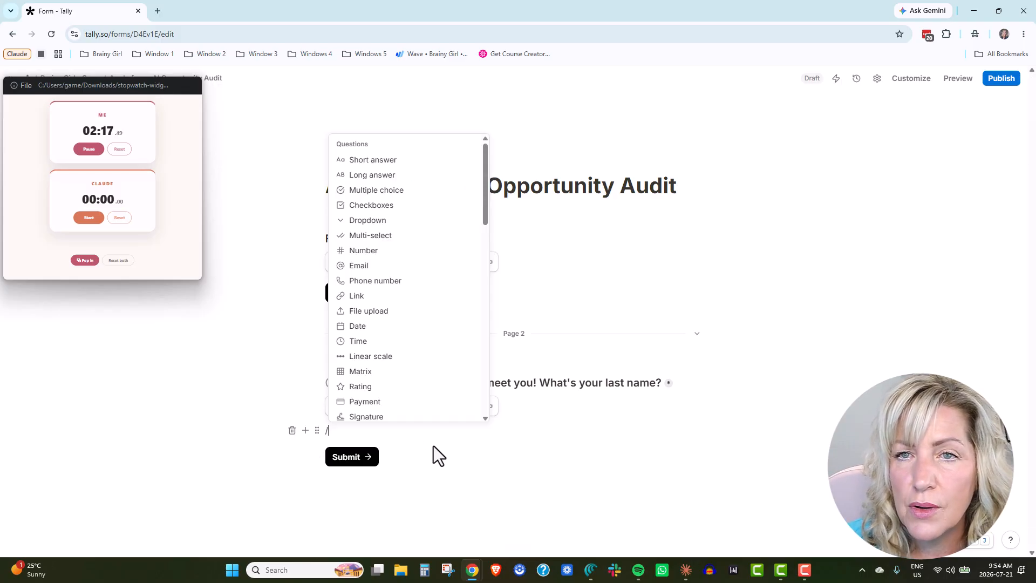
left_click(390, 159)
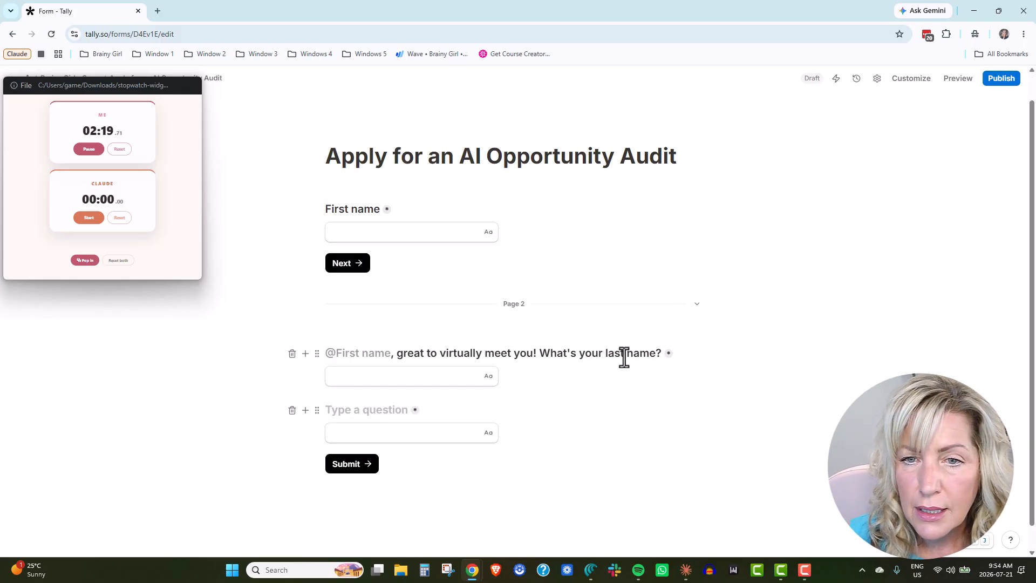
type("Company Name")
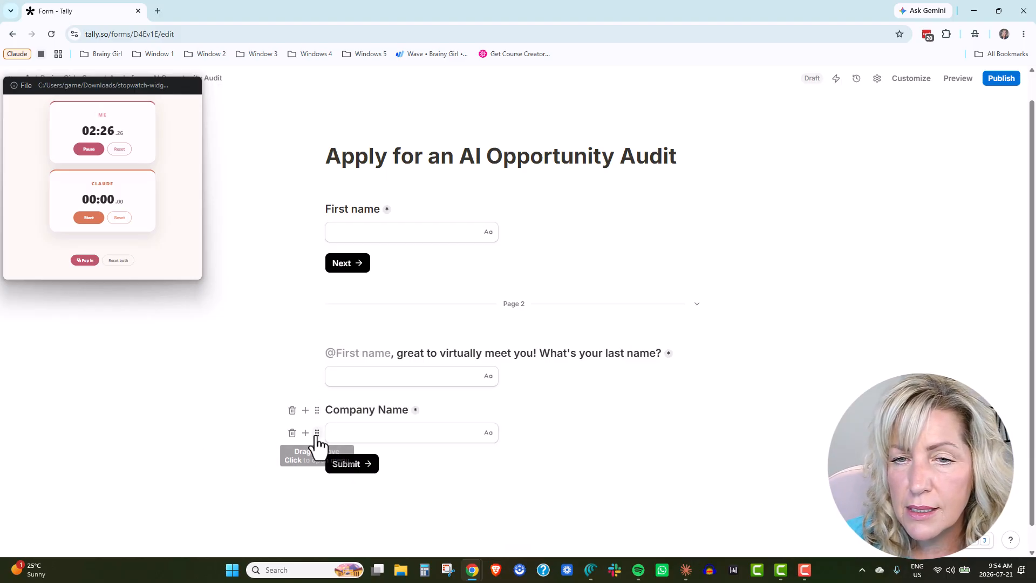
Insert a Link question labelled "Website" below the Company Name question and make it optional.
scroll(324, 437, "down", 1)
left_click(305, 408)
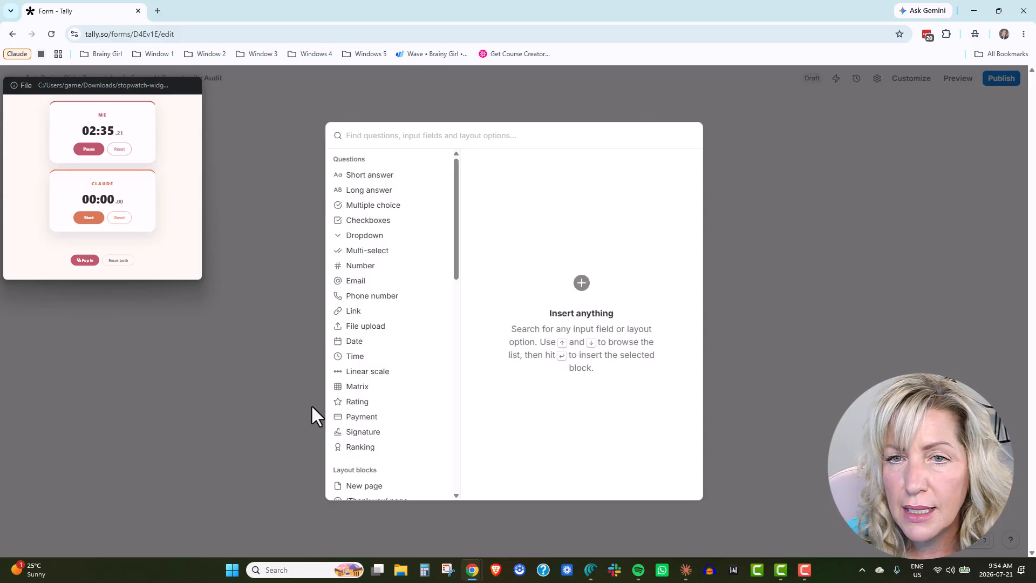
mouse_move(352, 317)
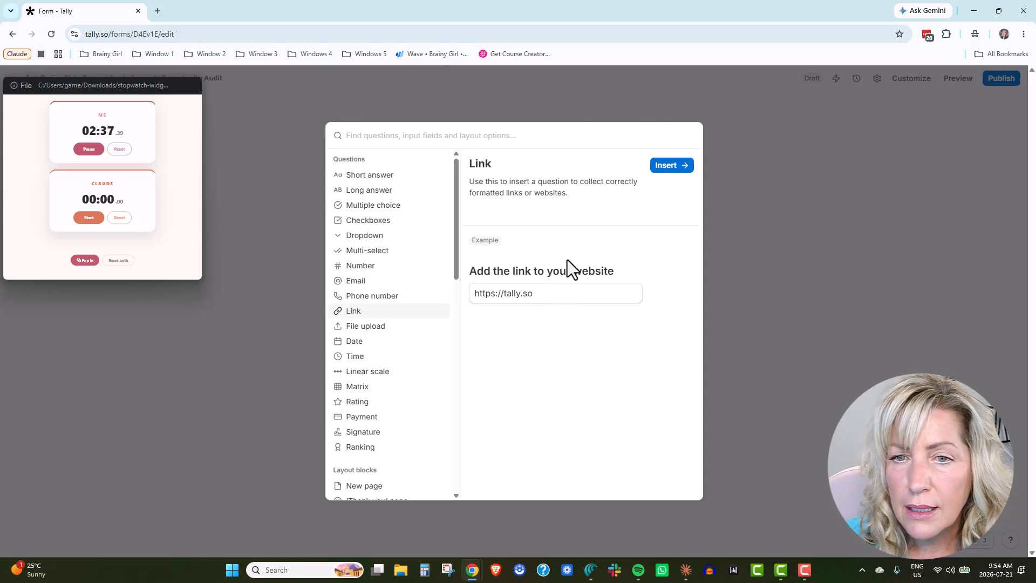
left_click(676, 167)
type("Website")
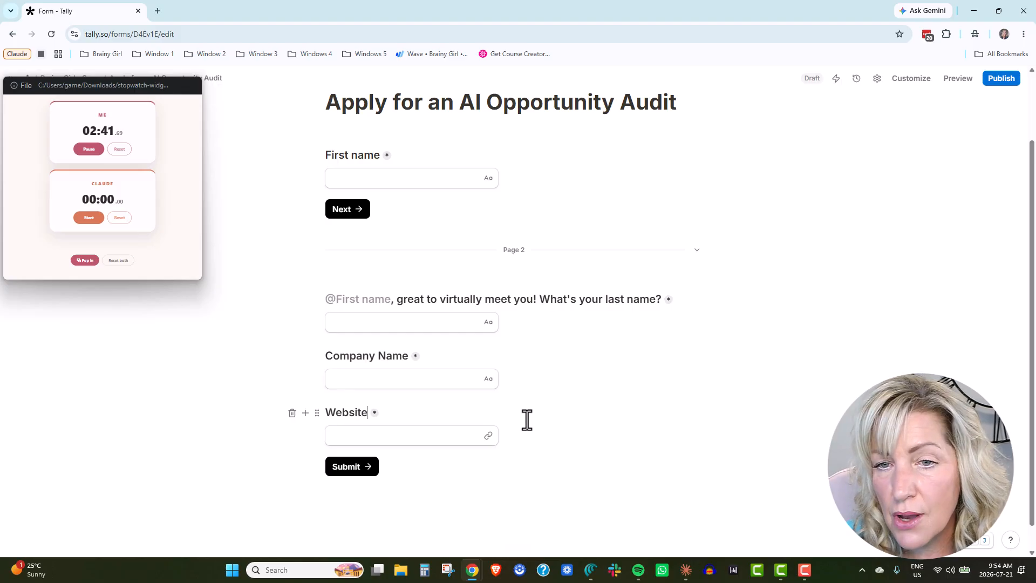
left_click(317, 413)
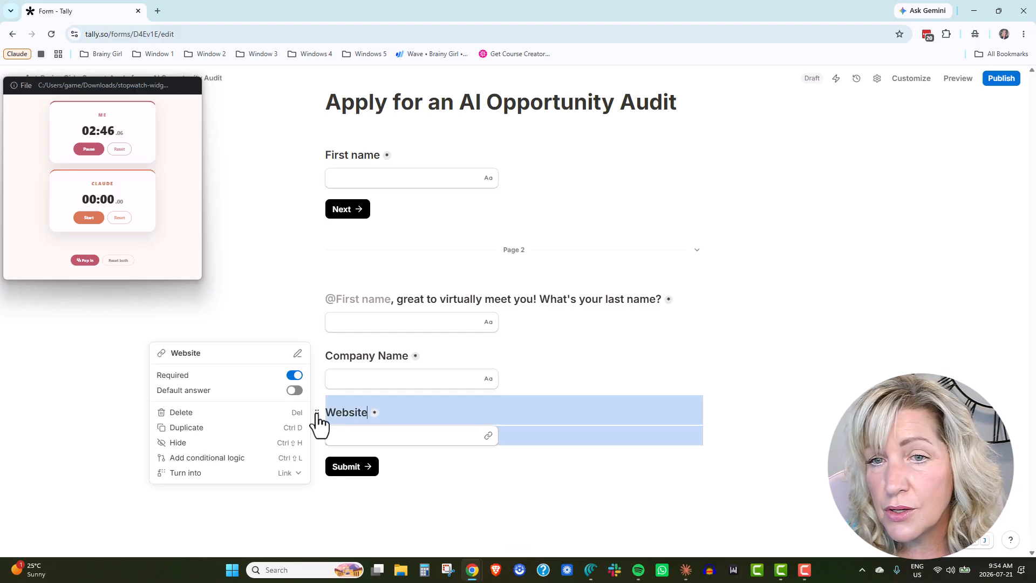
left_click(294, 376)
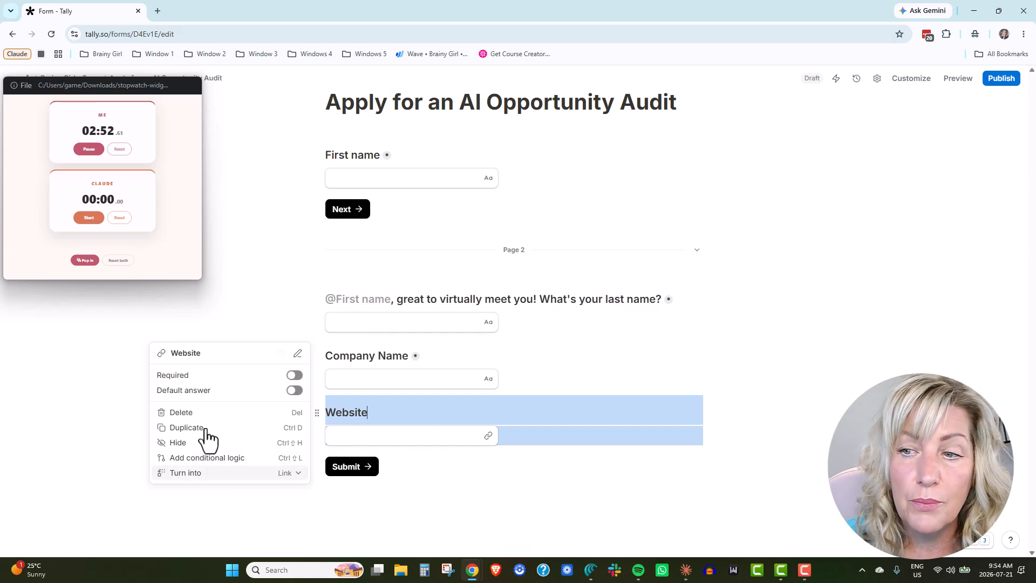
left_click(758, 355)
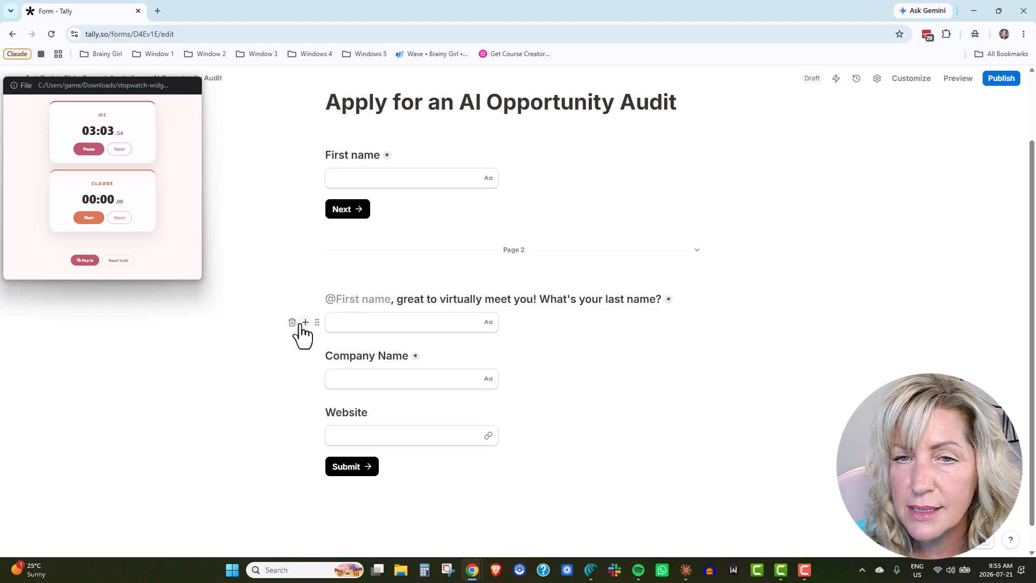
Insert an Email question labelled "Best email" between the last-name and Company Name questions.
left_click(306, 323)
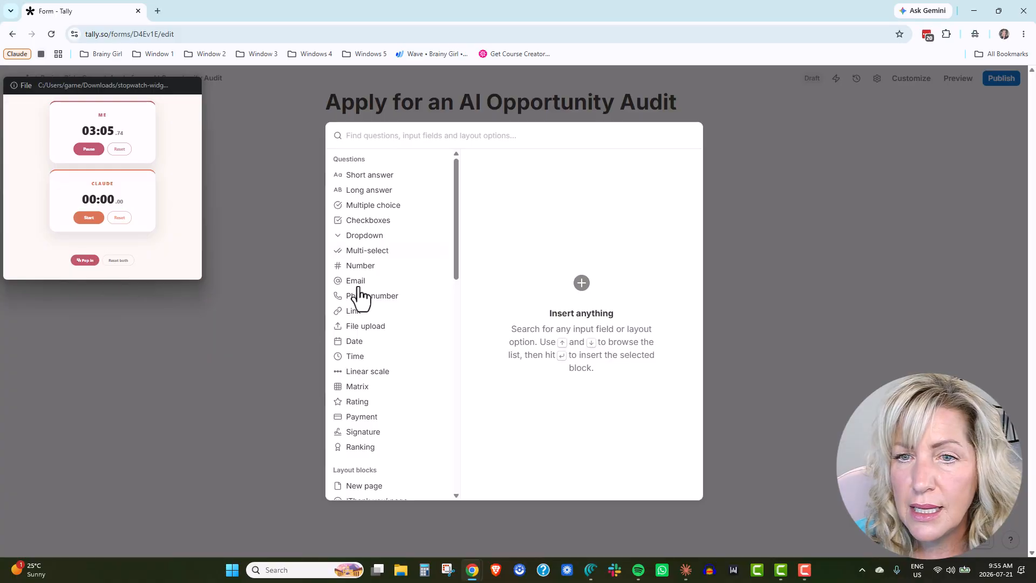
mouse_move(356, 282)
left_click(657, 166)
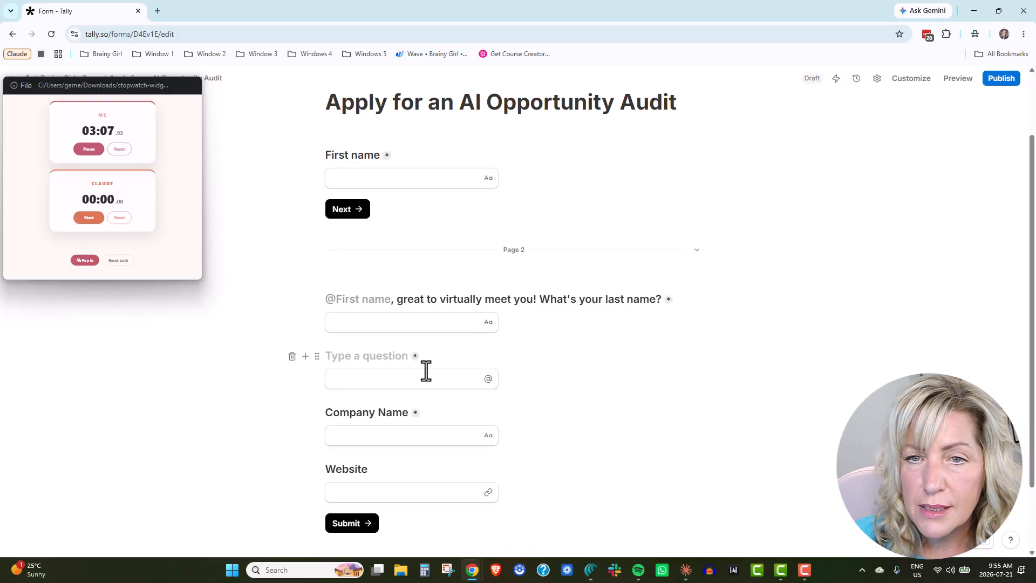
type("Best email")
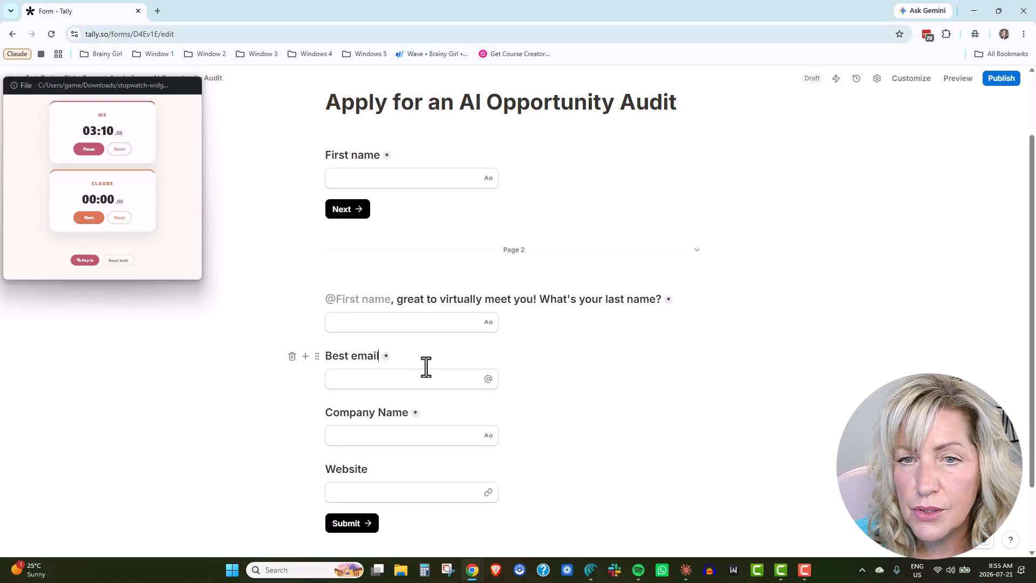
Insert a Phone number question labelled "Phone number" below the Best email question.
left_click(306, 378)
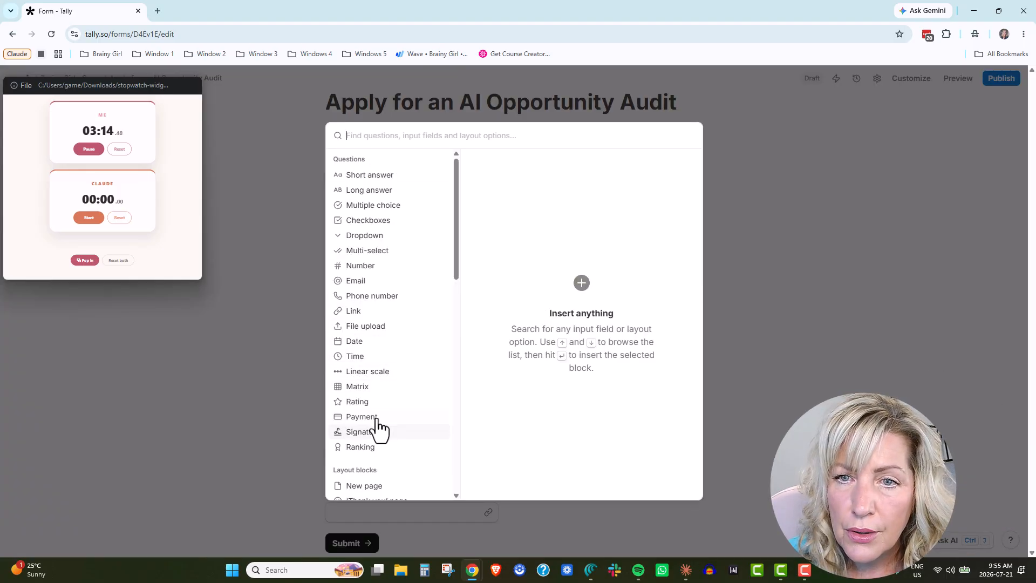
left_click(376, 298)
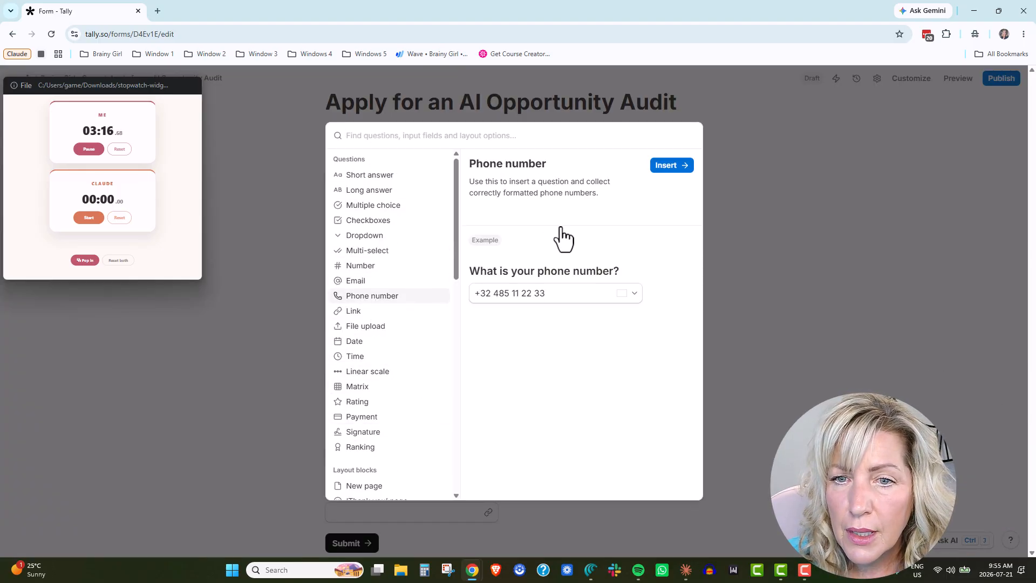
left_click(665, 167)
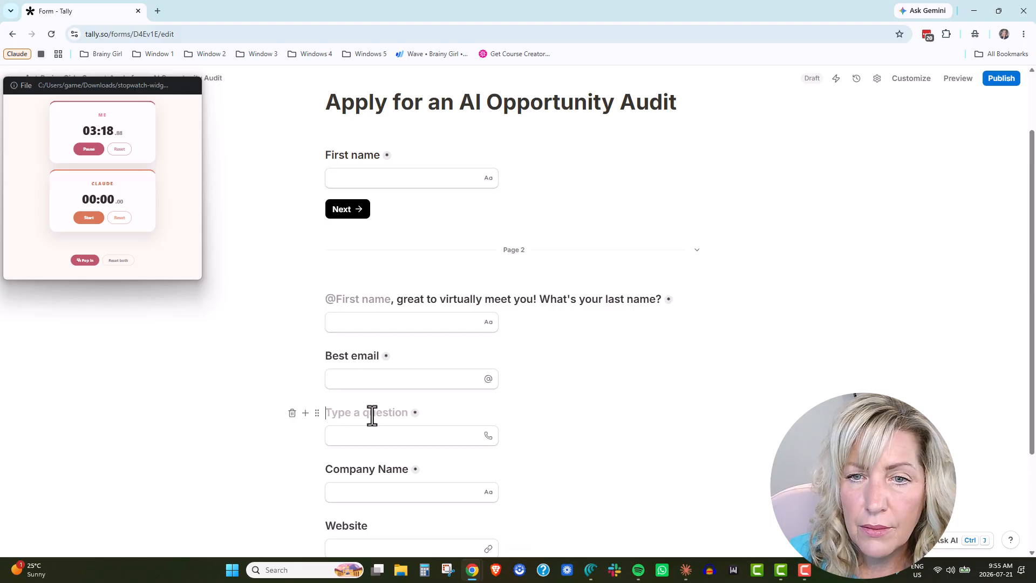
type("Phon")
key("BackSpace")
type("one number")
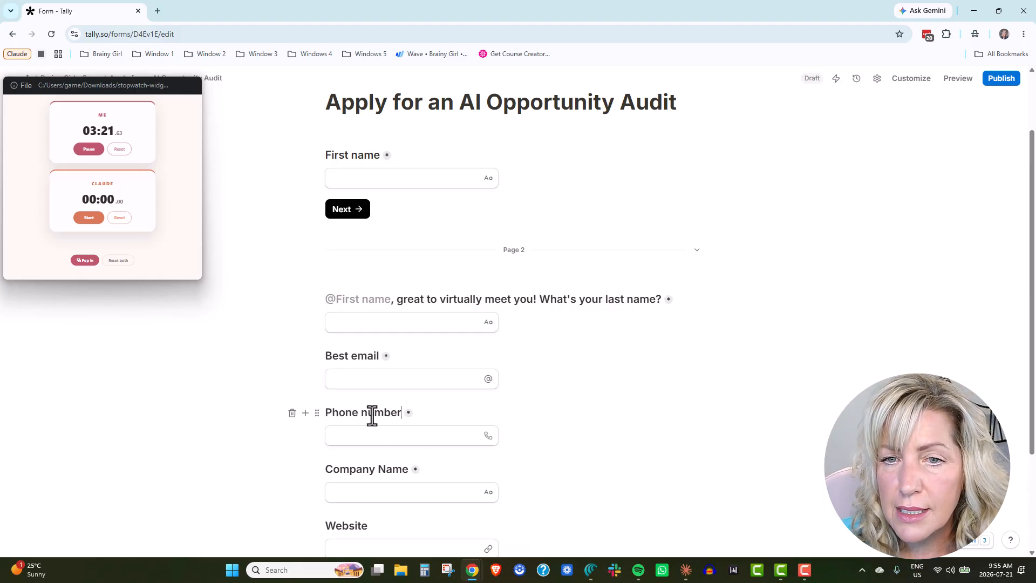
Set the Phone number question's default country code to the United States, with international format enabled.
left_click(317, 413)
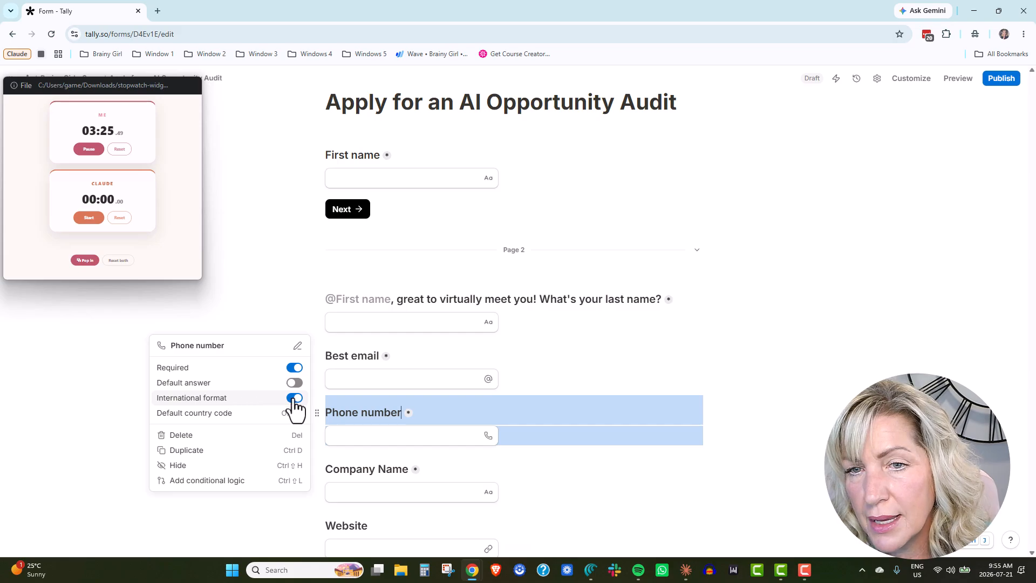
left_click(293, 399)
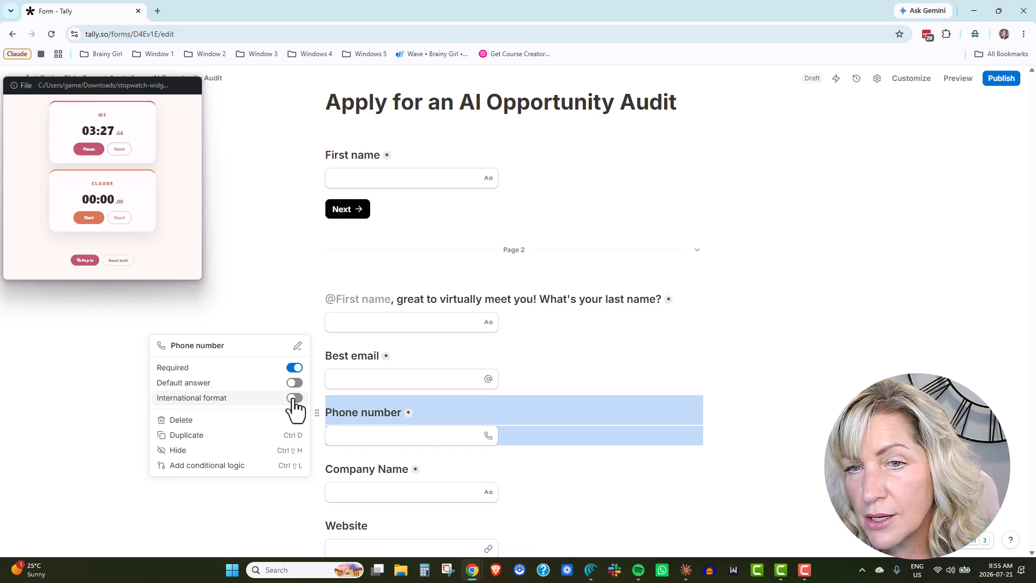
left_click(294, 398)
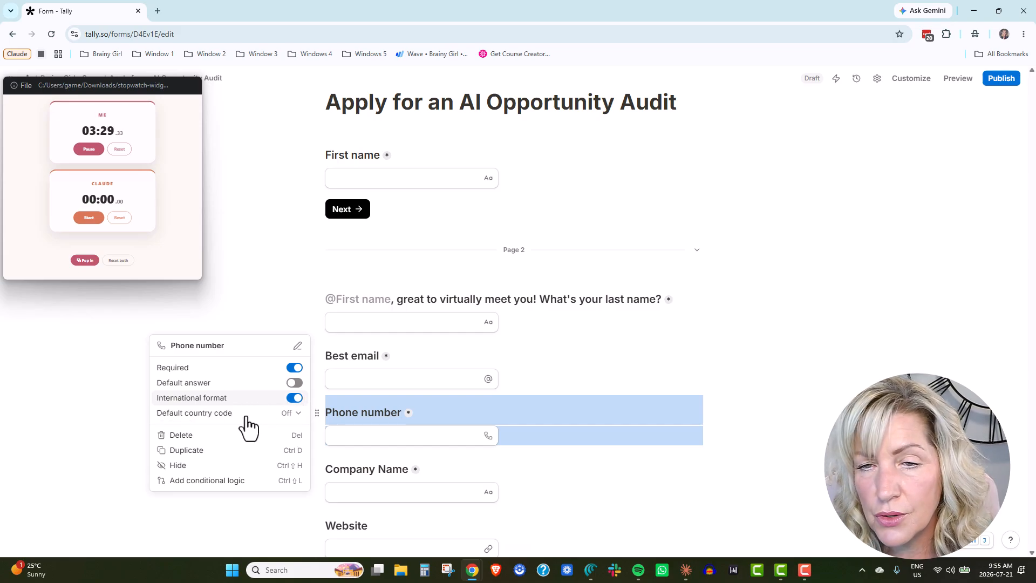
left_click(291, 414)
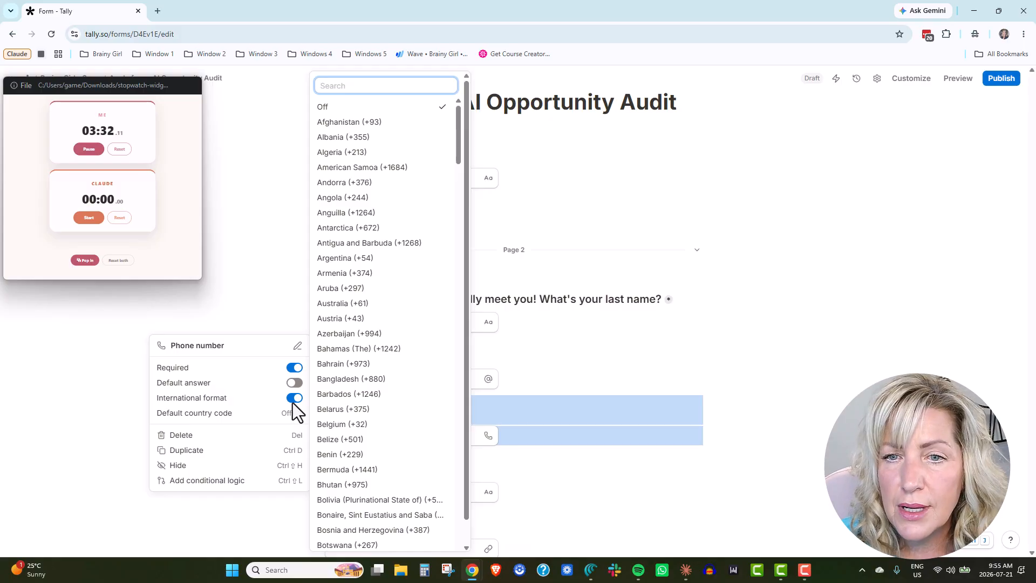
type("united")
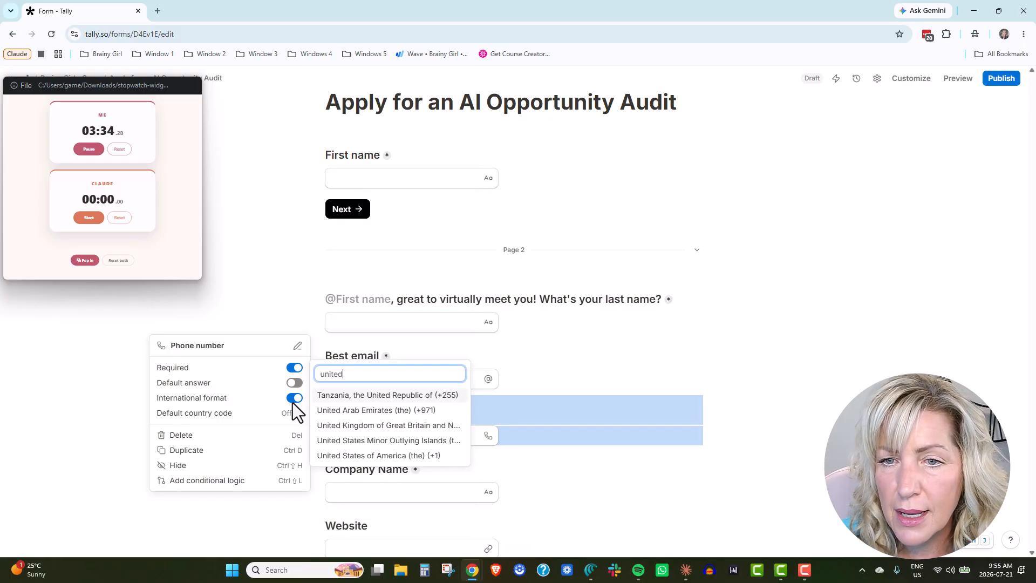
type(" st")
left_click(395, 433)
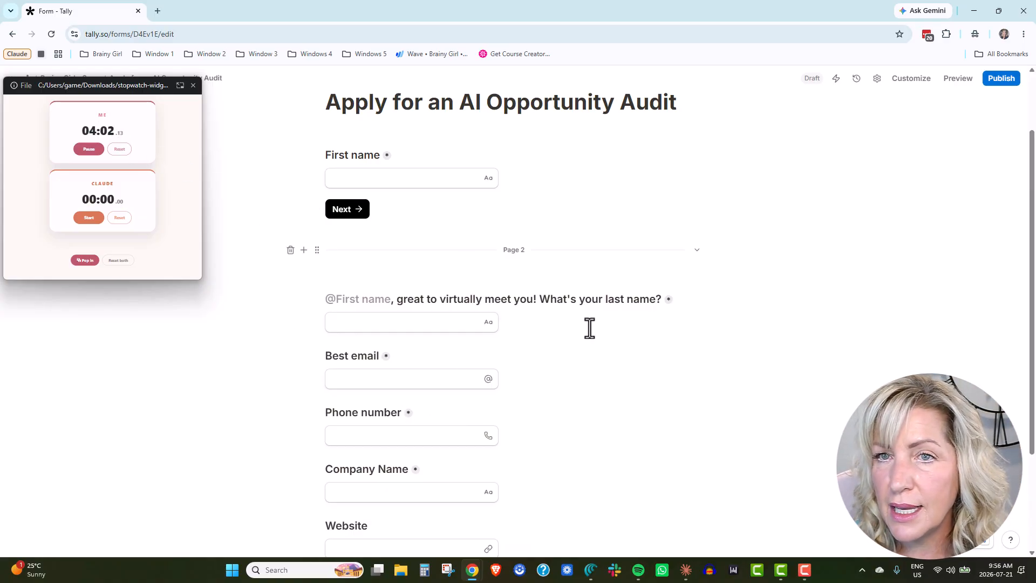
Insert a new page below the Website question at the end of page 2.
scroll(554, 317, "down", 3)
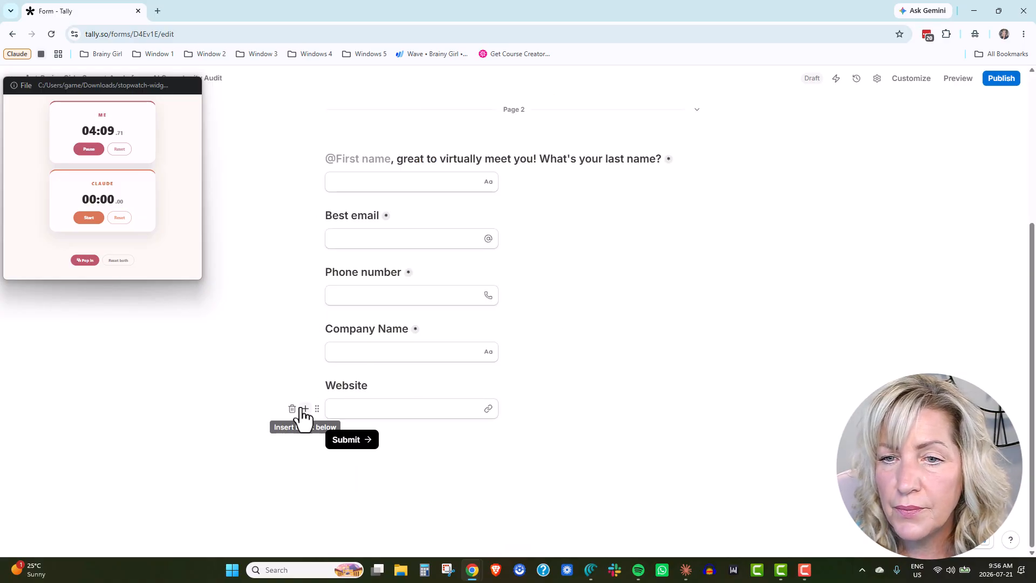
left_click(303, 418)
mouse_move(359, 488)
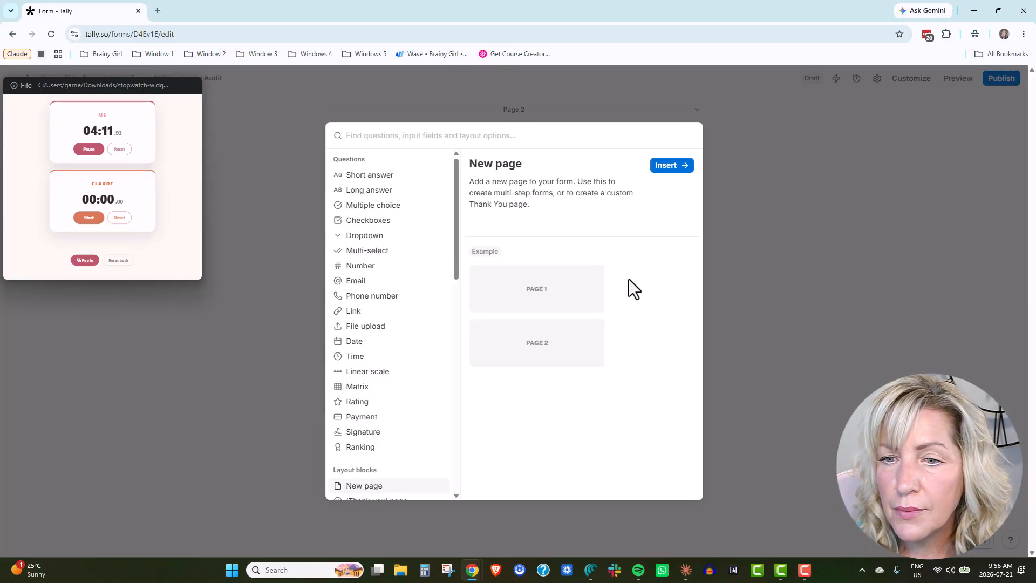
key("Return")
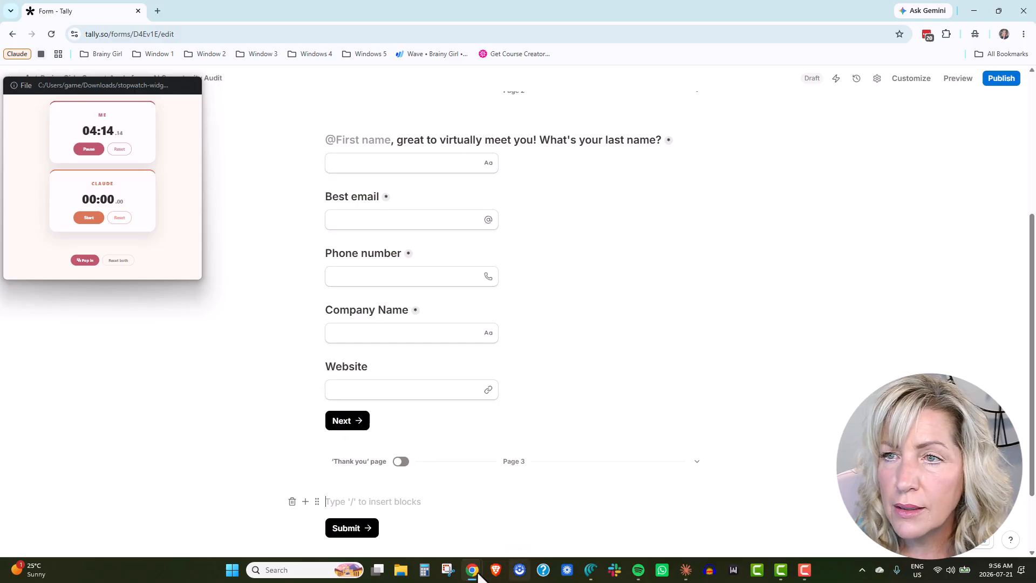
Switch to the Google Docs draft and copy the Section 2 question "What best describes your business?".
mouse_move(470, 575)
left_click(626, 515)
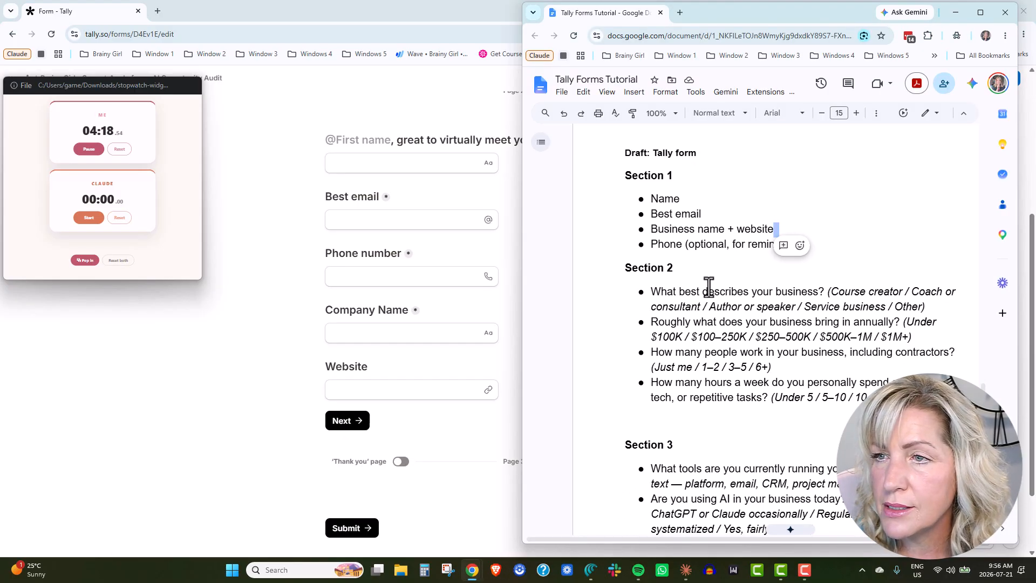
left_click_drag(657, 291, 823, 295)
key("ctrl+c")
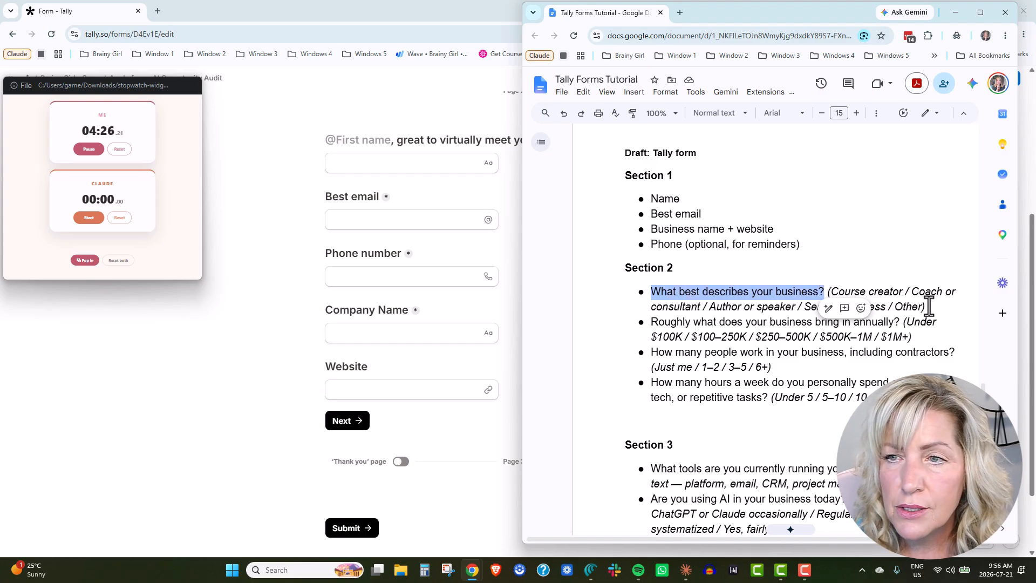
Return to the Tally form and add a Dropdown question on page 3 labelled "What best describes your business?".
left_click(340, 501)
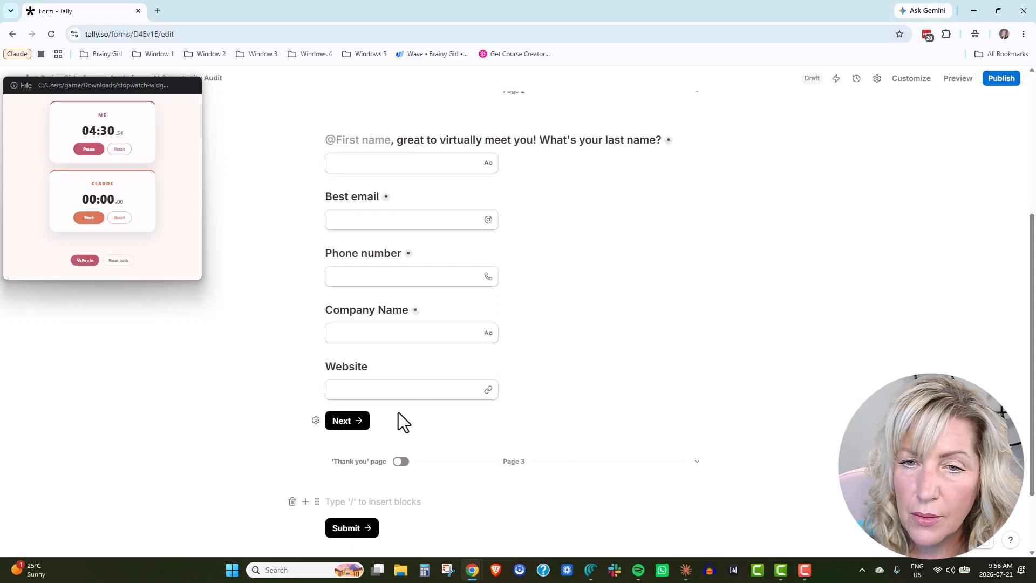
scroll(351, 426, "down", 2)
type("/")
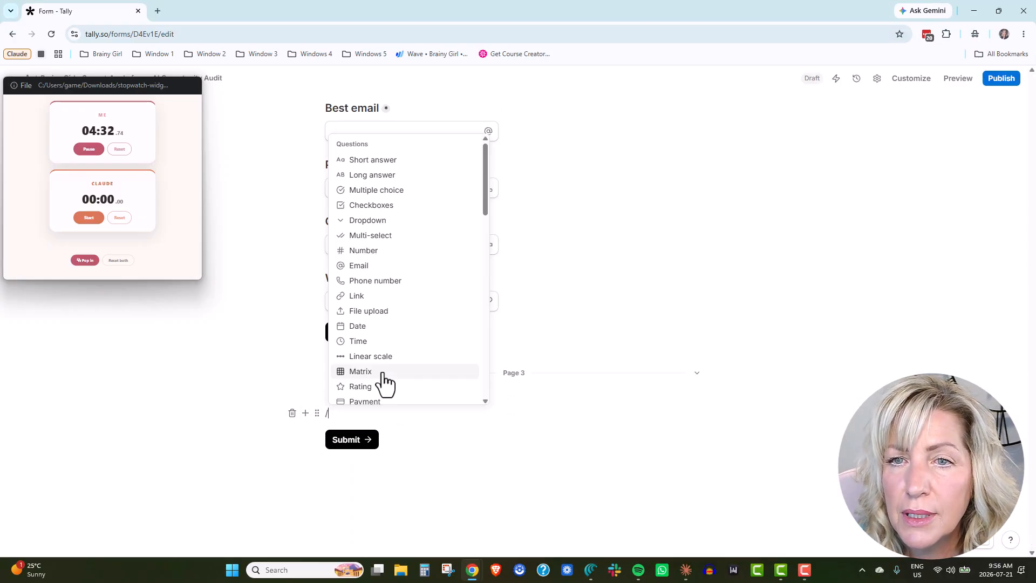
left_click(360, 218)
key("ctrl+v")
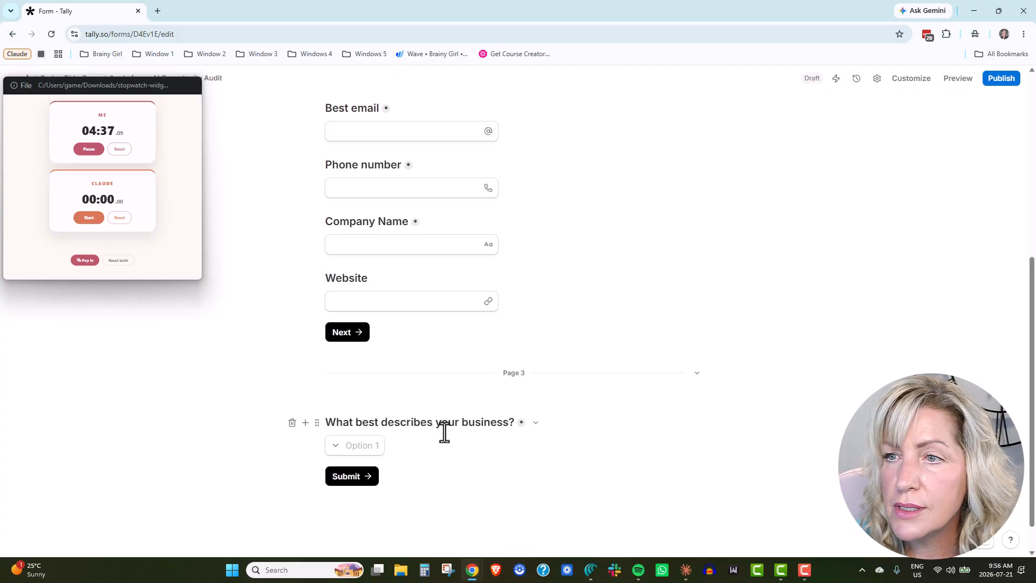
Fill the business dropdown with the draft's options "Course creator", "Coach or consultant" and "Author or speaker".
key("alt+Tab")
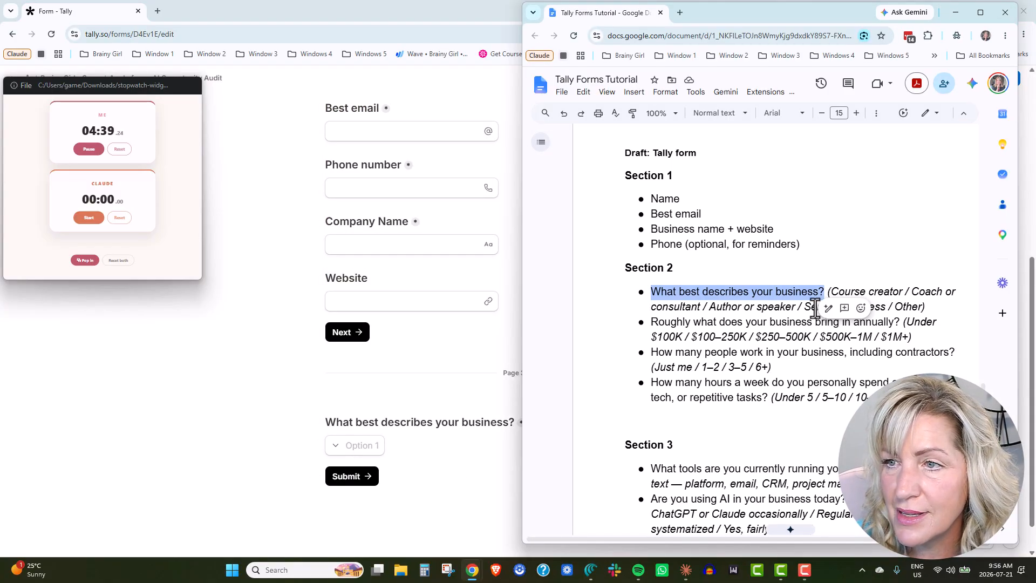
left_click(839, 299)
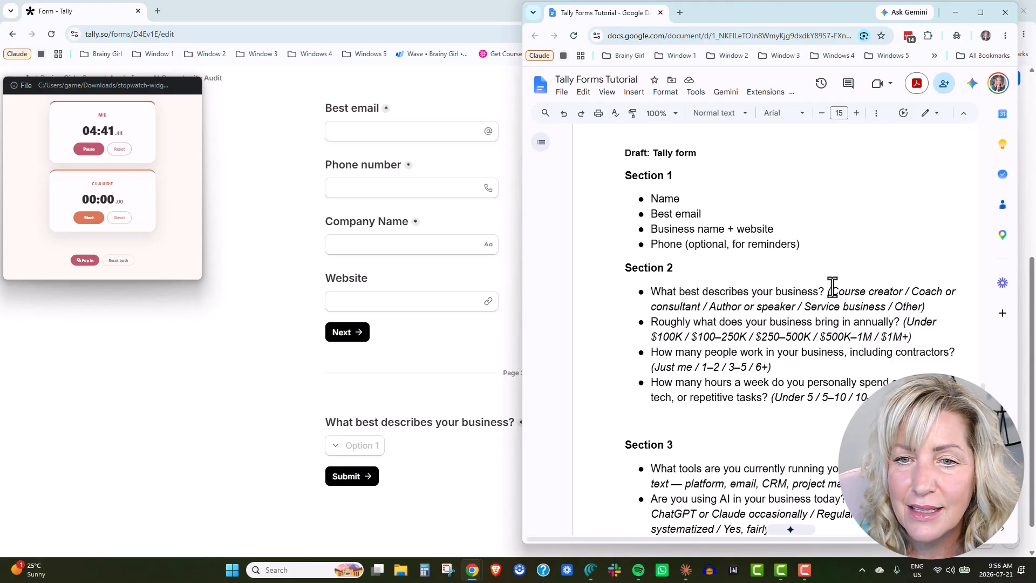
left_click(426, 446)
type("Course creator")
key("Return")
left_click_drag(832, 291, 701, 307)
key("alt+Tab")
type("Coach or consultant")
key("alt+Tab")
left_click_drag(709, 306, 796, 307)
type("Author or speaker")
Add "Service business" and the built-in "Other" option to the business type dropdown on page 3.
left_click_drag(804, 307, 885, 307)
key("alt+Tab")
left_click(388, 477)
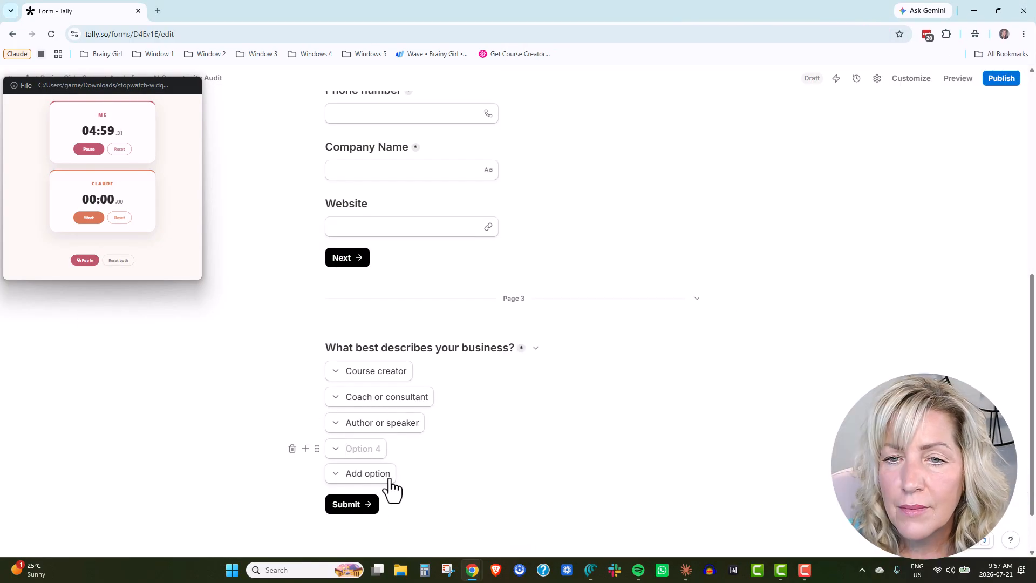
type("Service business")
key("alt+Tab")
key("alt+Tab")
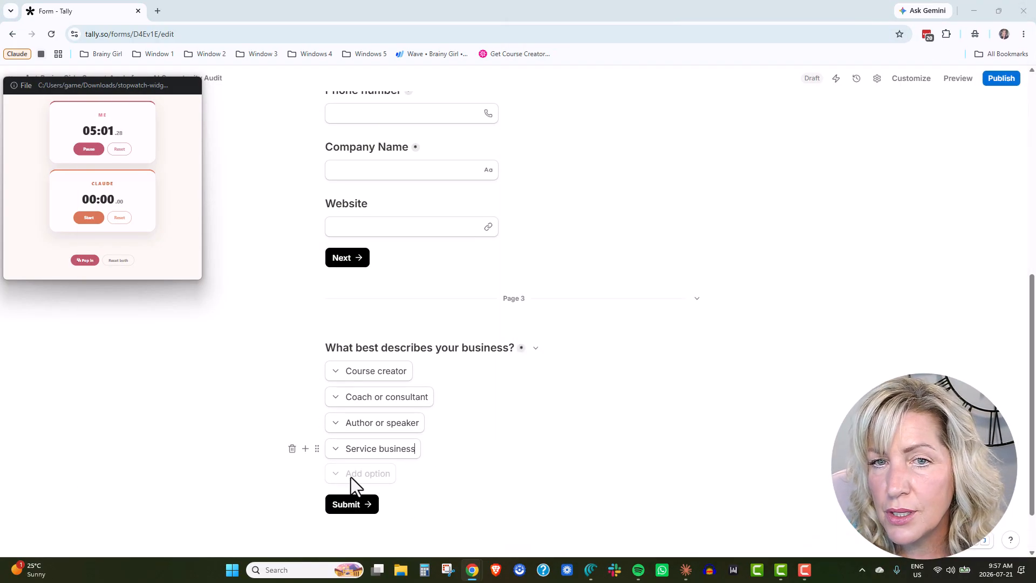
left_click(317, 351)
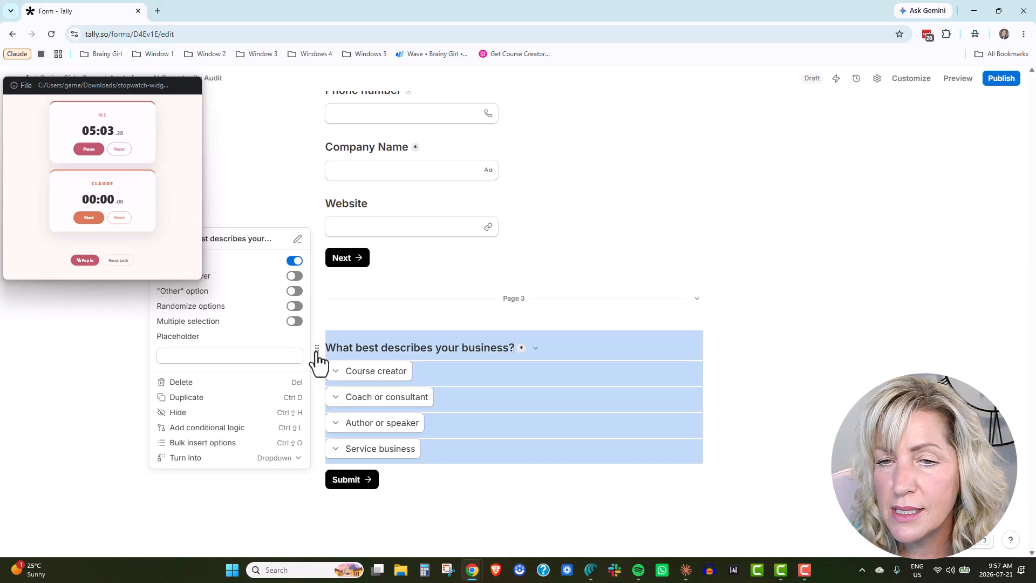
left_click(295, 291)
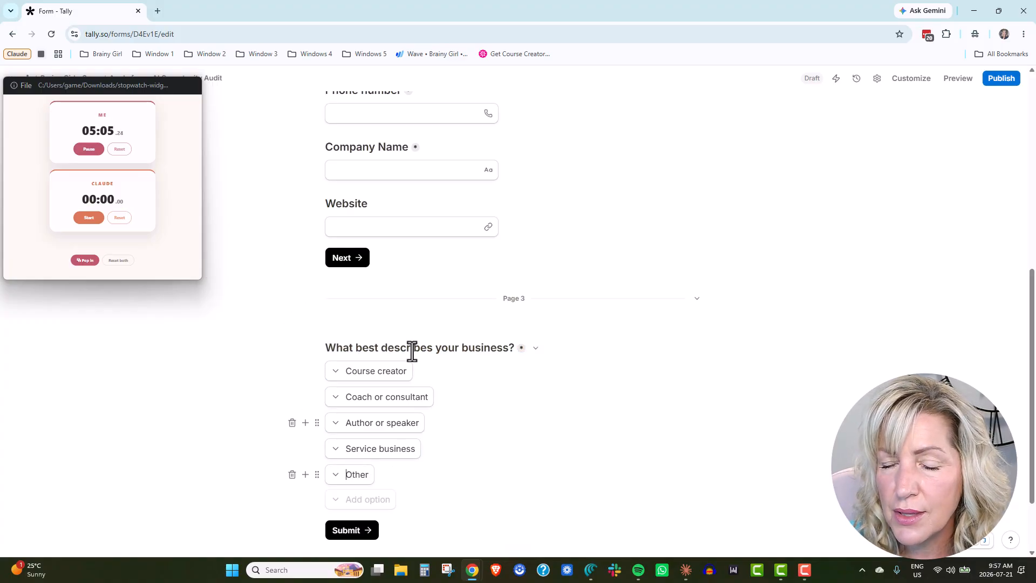
Add a Dropdown question "Roughly what does your business bring in annually?" with options Under $100K, $100–250K, $250–500K, $500K–1M and $1M+.
scroll(402, 458, "down", 2)
key("alt+Tab")
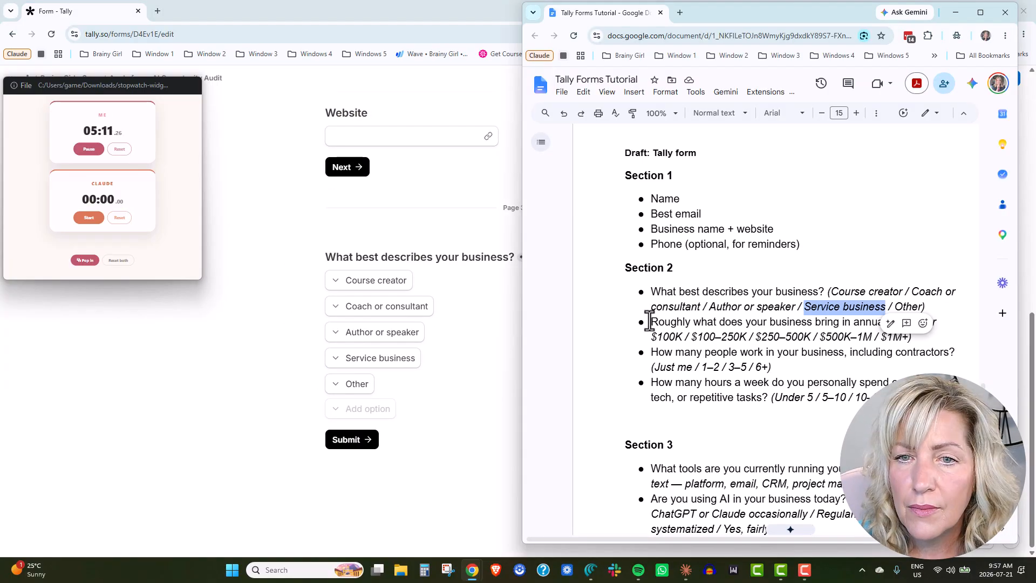
left_click_drag(651, 321, 900, 322)
key("ctrl+c")
key("alt+Tab")
key("ctrl+v")
key("ctrl+v")
left_click_drag(692, 337, 811, 336)
key("ctrl+v")
left_click_drag(820, 337, 872, 336)
key("ctrl+v")
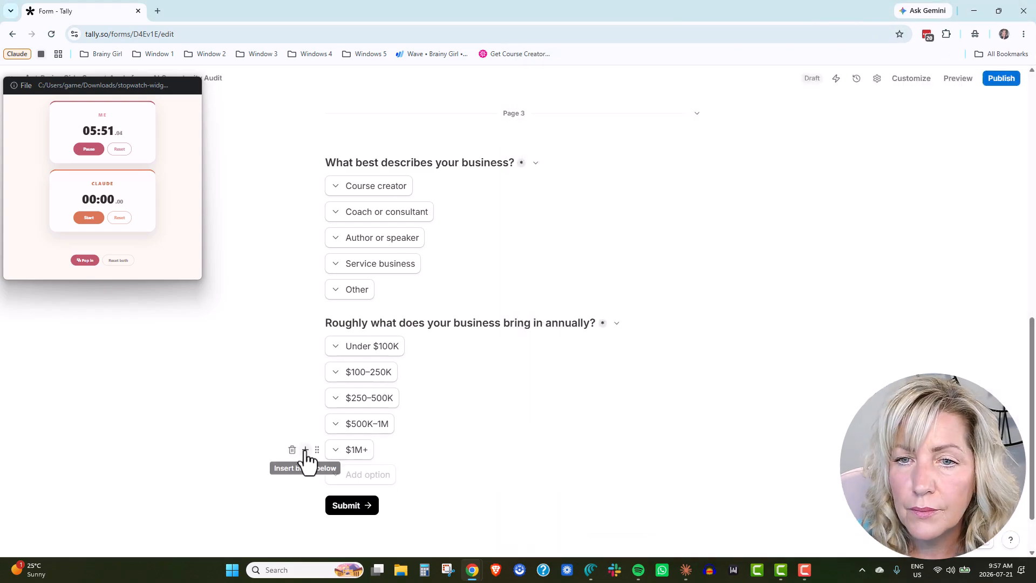
Add a Dropdown question "How many people work in your business, including contractors?" with options Just me, 1-2, 3-5, 6-10, 10-25 and 25+.
left_click(306, 452)
type("Just me")
key("Return")
type("1-225+")
Add a Dropdown question "How many hours a week do you and your team spend on admin, tech, or repetitive tasks?".
left_click(306, 414)
left_click(374, 205)
key("ctrl+v")
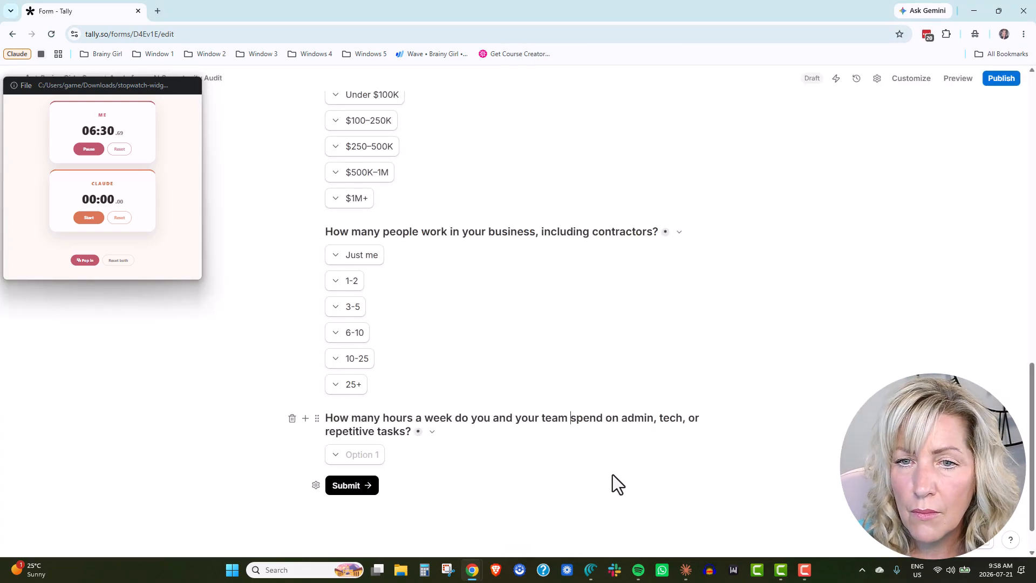
Fill the weekly hours dropdown with the options Under 5 hours, 5-10, 11-20, 21-30, 31-40 and 40+.
left_click(364, 454)
type("Under 5 hours")
key("Return")
type("5-1031-40")
key("Return")
type("40+")
Insert page 4 and add a Checkboxes question "What tools are you currently running your business on? What's your tech stack?".
left_click(305, 414)
left_click_drag(650, 180, 916, 180)
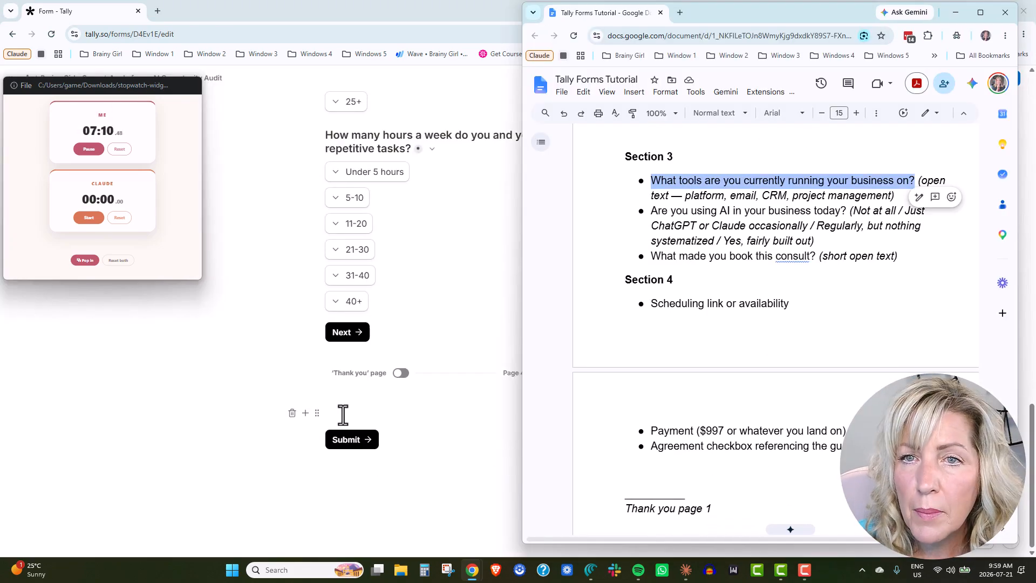
key("ctrl+v")
left_click_drag(685, 197, 727, 196)
type("What's your tech")
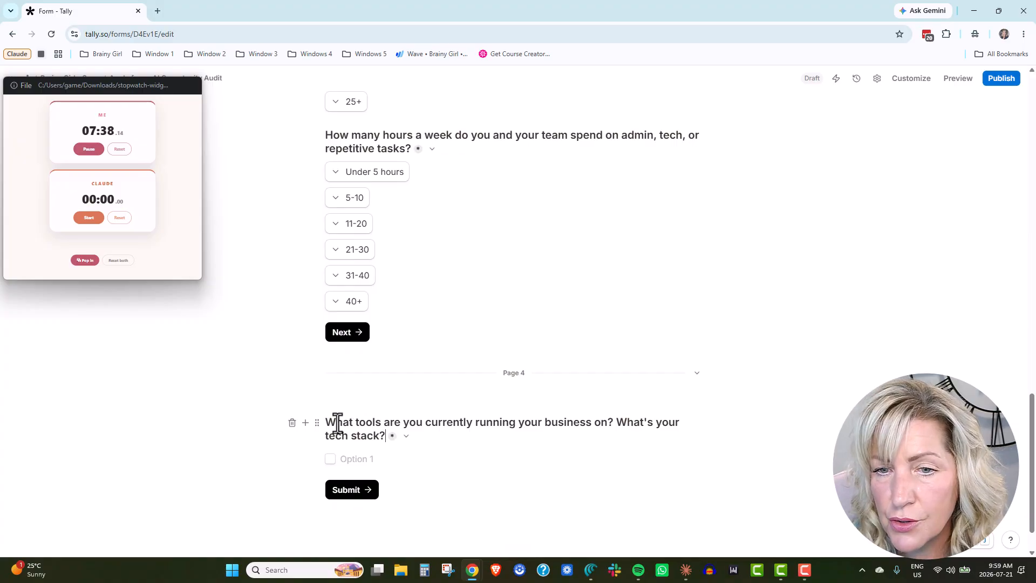
left_click(317, 425)
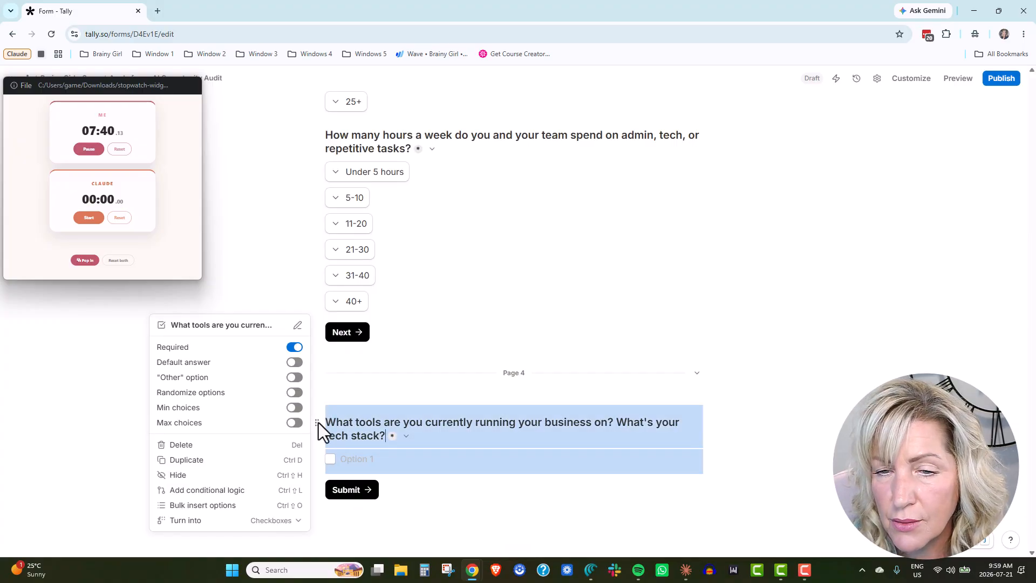
left_click(300, 526)
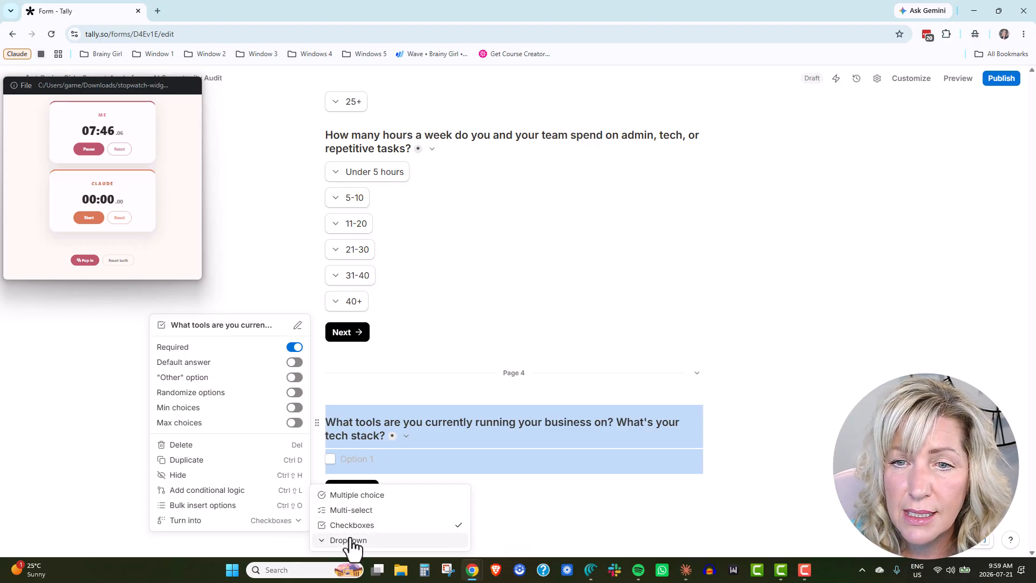
left_click(535, 487)
Replace the Checkboxes tech stack question on page 4 with a Long answer question carrying the same label.
left_click(386, 432)
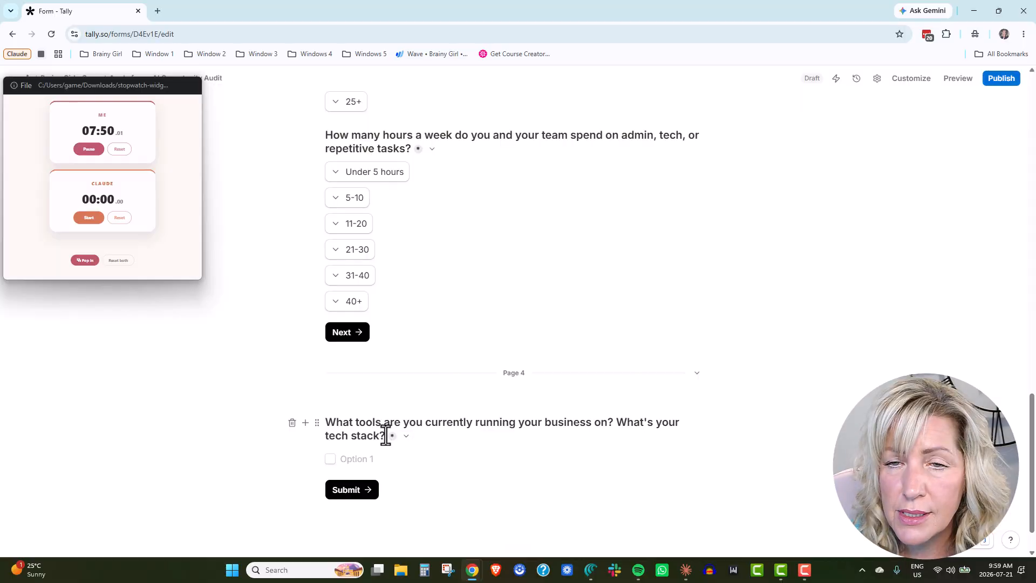
left_click_drag(386, 436, 319, 418)
left_click(292, 423)
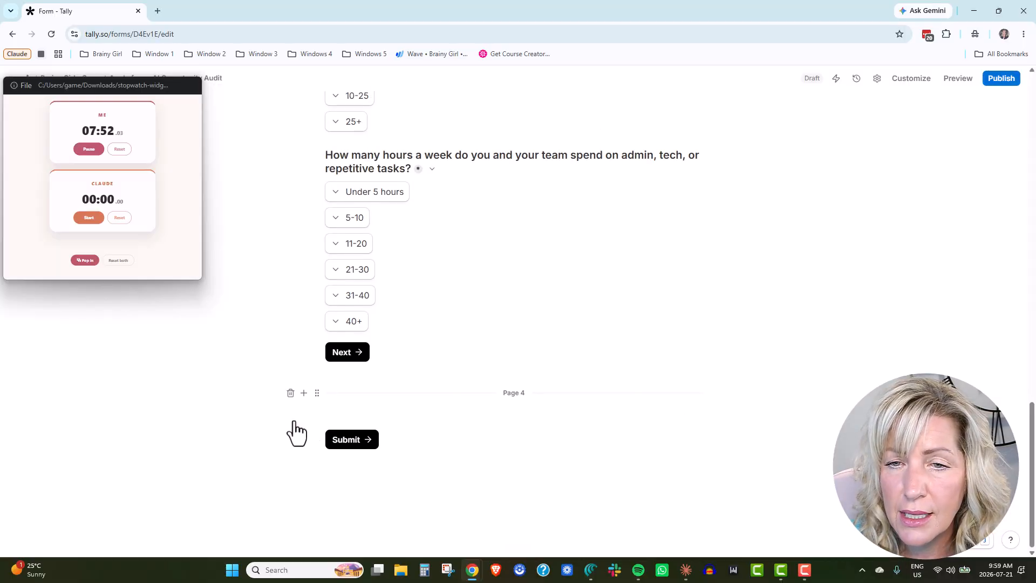
left_click(303, 392)
left_click(368, 189)
left_click(620, 439)
key("ctrl+v")
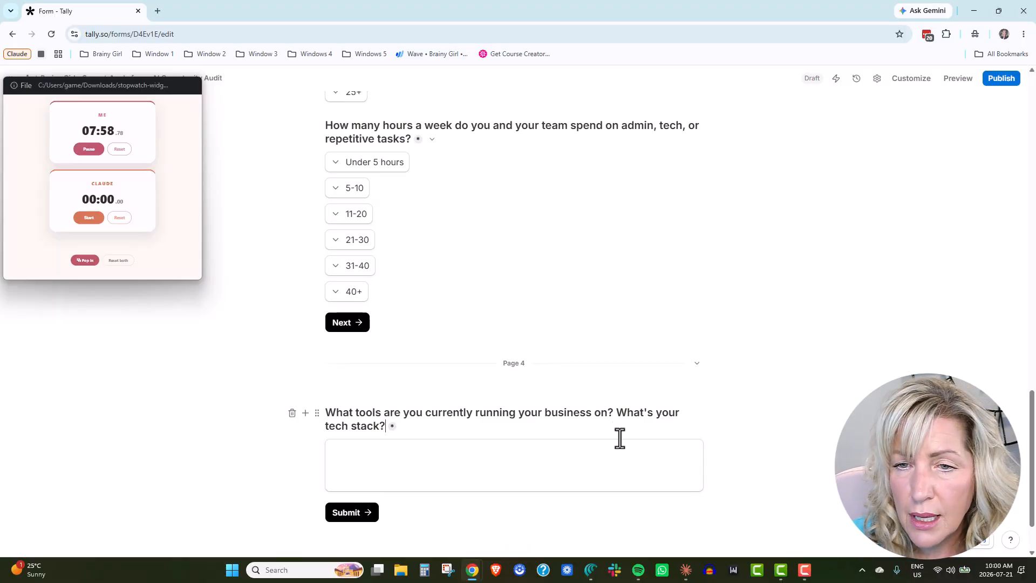
Add a second label line: "Please include AI tools, email, website, LMS, CRM, project management, online storage (Google Drive, OneDrive, etc.), messaging (Slack, etc.)".
key("shift+Return")
type("Please include AI tools, email, website, LMS, CRM, project management, online sto")
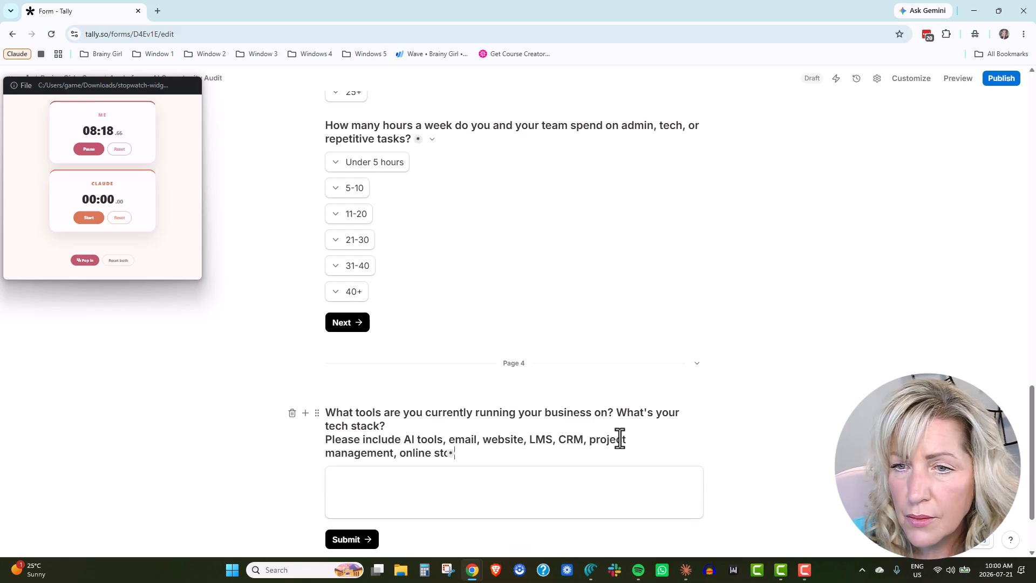
type("rage (Google Drive, OneDrive, etc.), messaging (Slack, etc.)")
scroll(620, 438, "down", 3)
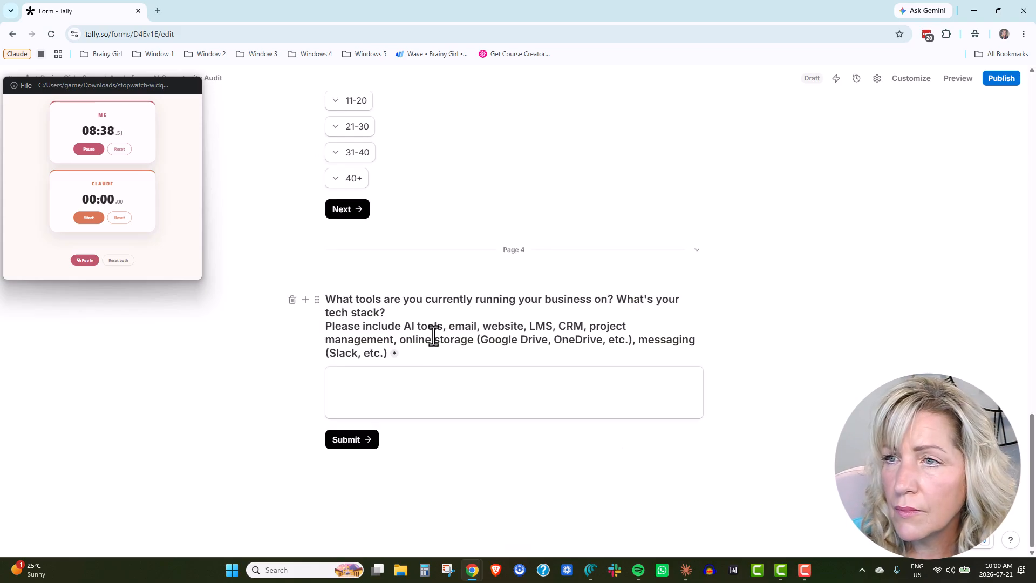
Copy the draft's AI usage question into a new Long answer block on page 4, reworded "How are you using AI in your business today?".
key("alt+Tab")
left_click_drag(651, 211, 842, 208)
key("alt+Tab")
left_click(305, 377)
left_click(362, 191)
key("ctrl+v")
double_click(335, 413)
type("How are")
key("alt+Tab")
left_click(676, 241)
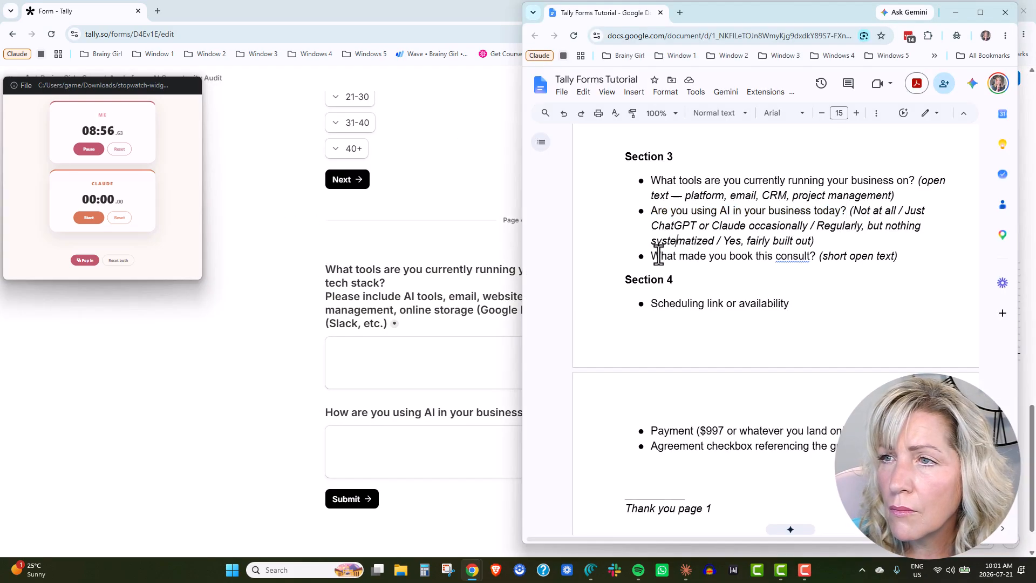
left_click_drag(653, 258, 816, 260)
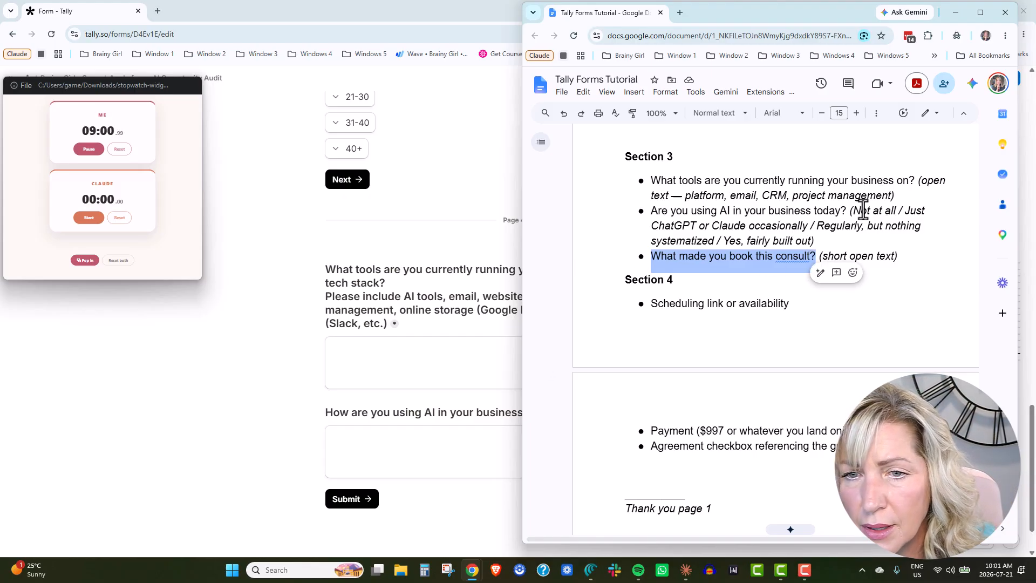
key("alt+Tab")
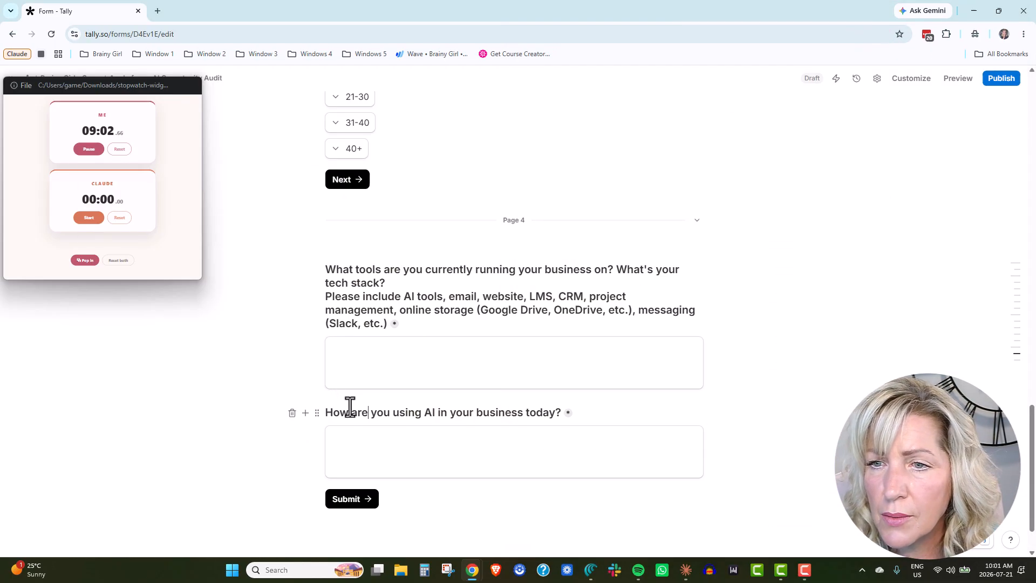
left_click(317, 413)
left_click(274, 489)
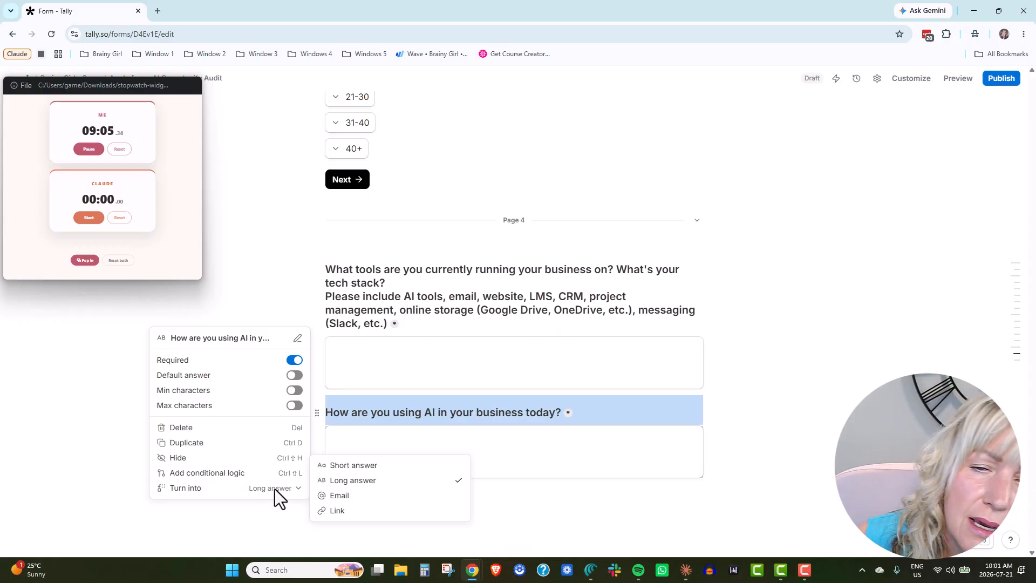
left_click(556, 412)
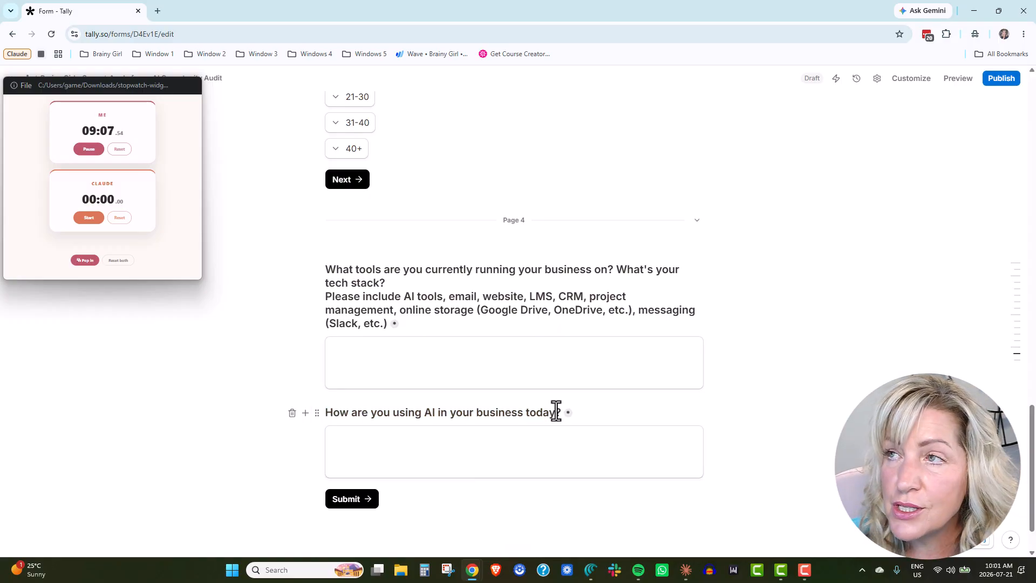
Replace the Long answer AI usage question with a Checkboxes question labelled "How are you using AI in your business today?".
left_click_drag(559, 412, 327, 414)
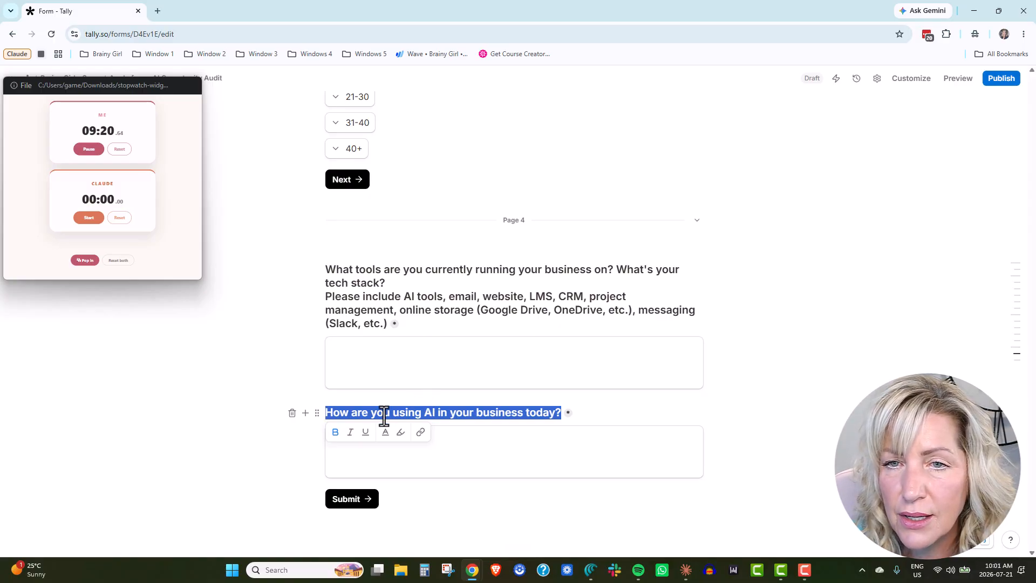
left_click(292, 413)
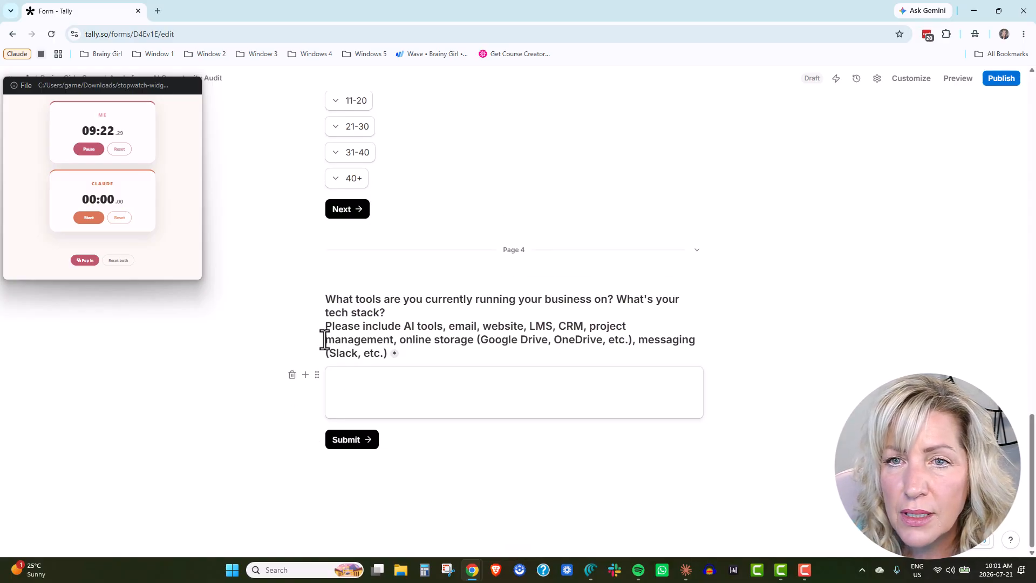
left_click(305, 375)
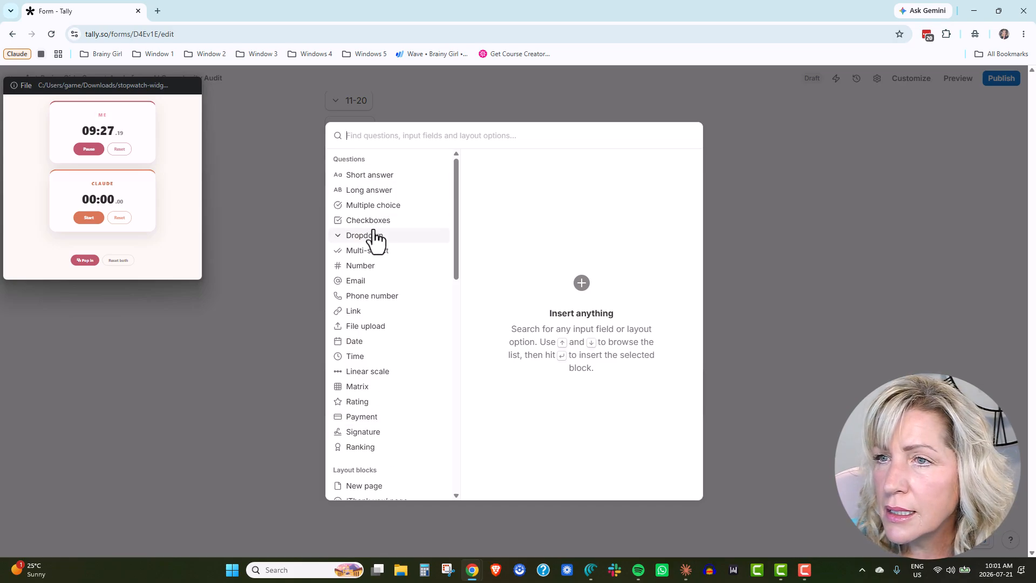
left_click(683, 166)
key("ctrl+v")
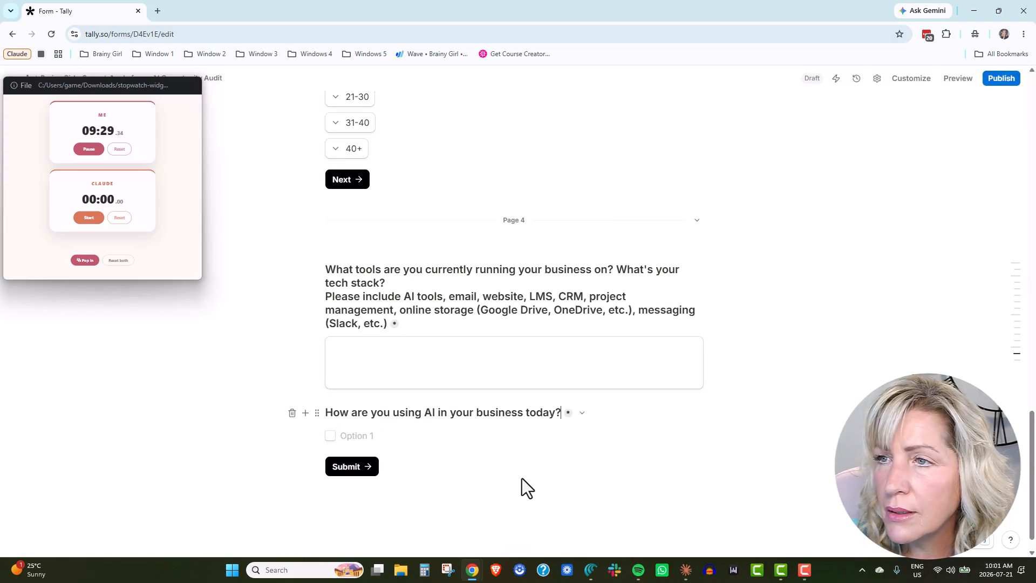
Check the draft's options for the AI usage question and turn its Checkboxes block into a Dropdown.
key("alt+Tab")
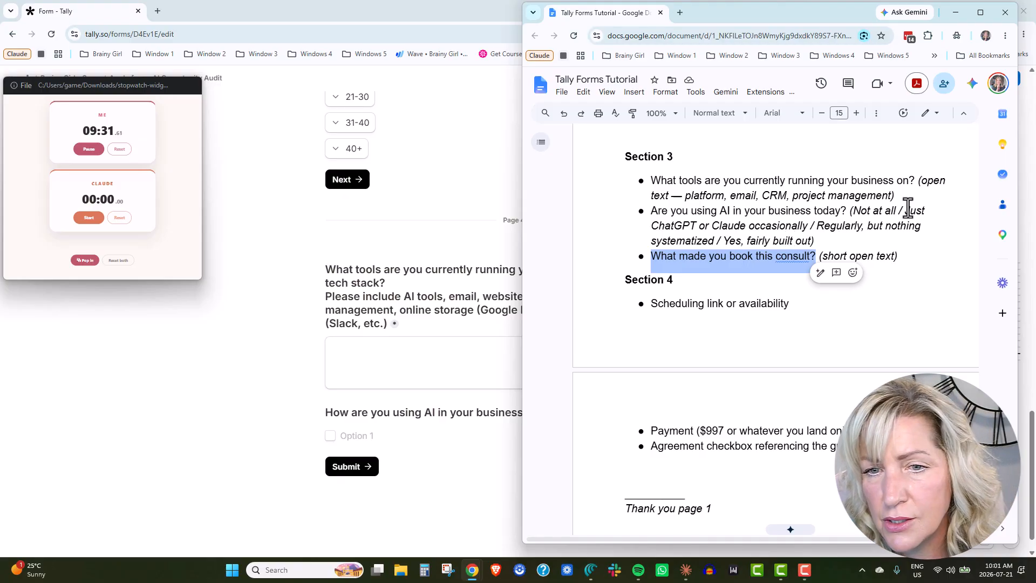
left_click_drag(853, 211, 894, 212)
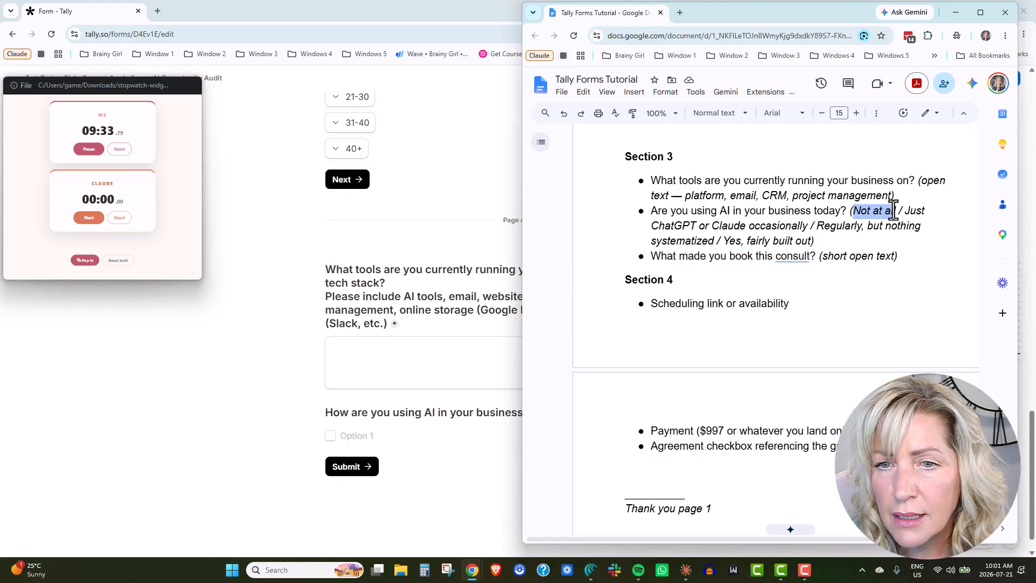
left_click(307, 413)
left_click(317, 413)
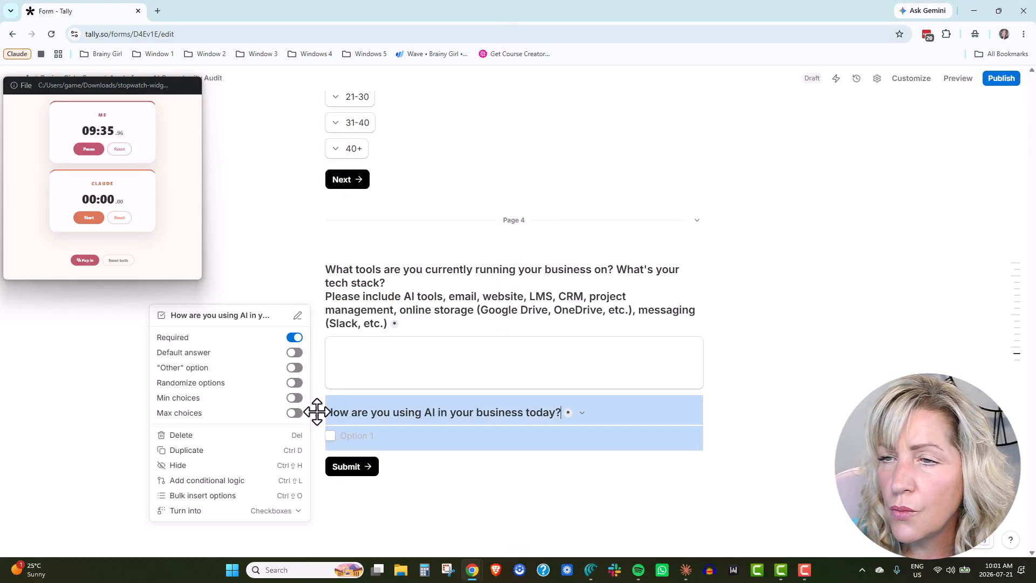
left_click(298, 510)
left_click(336, 533)
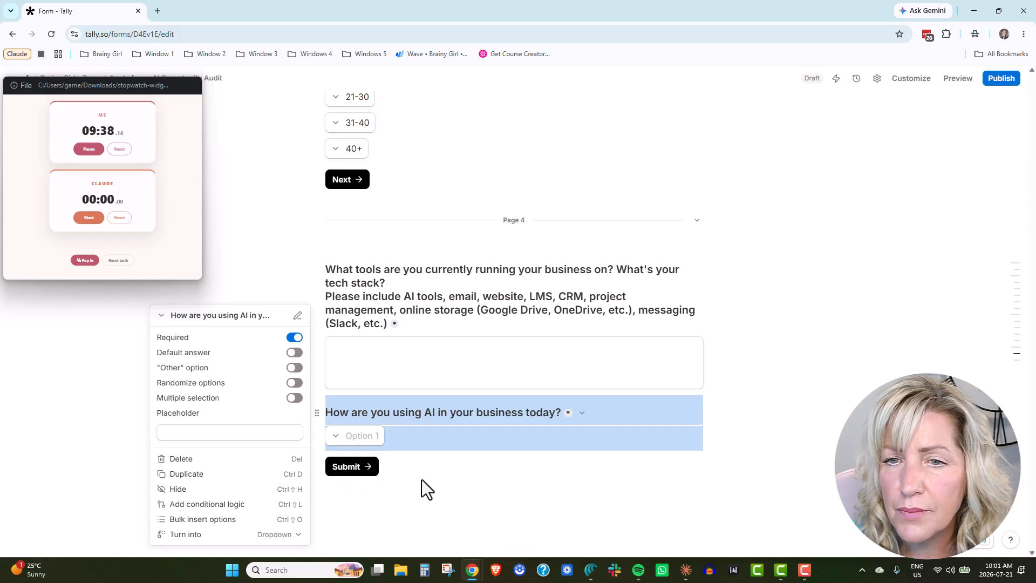
Fill the AI usage dropdown with "Not at all", "Just ChatGPT or Claude occasionally", "Regularly, but nothing systematized" and "Yes, fairly built out".
key("alt+Tab")
left_click(362, 435)
type("Not at all")
type("Just ChatGPT or Claude occasionally")
left_click_drag(905, 211, 811, 242)
type("Regularly, but nothing systematized")
type("Yes, fairly built out")
Add a Long answer question "What made you book this consult?" below First name on page 1.
left_click(306, 439)
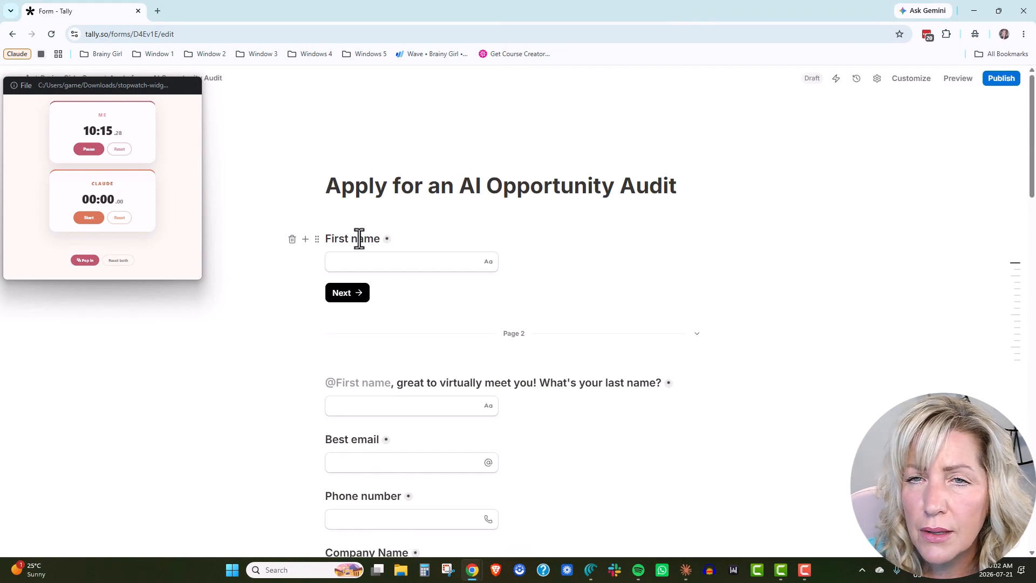
left_click(370, 190)
type("What made you book this consult?")
Reword the consult question to "What prompted you to book this consult?" and arrange it with First name above it.
left_click_drag(317, 296, 331, 218)
left_click_drag(408, 239, 355, 239)
type("prompted youbook this consult?")
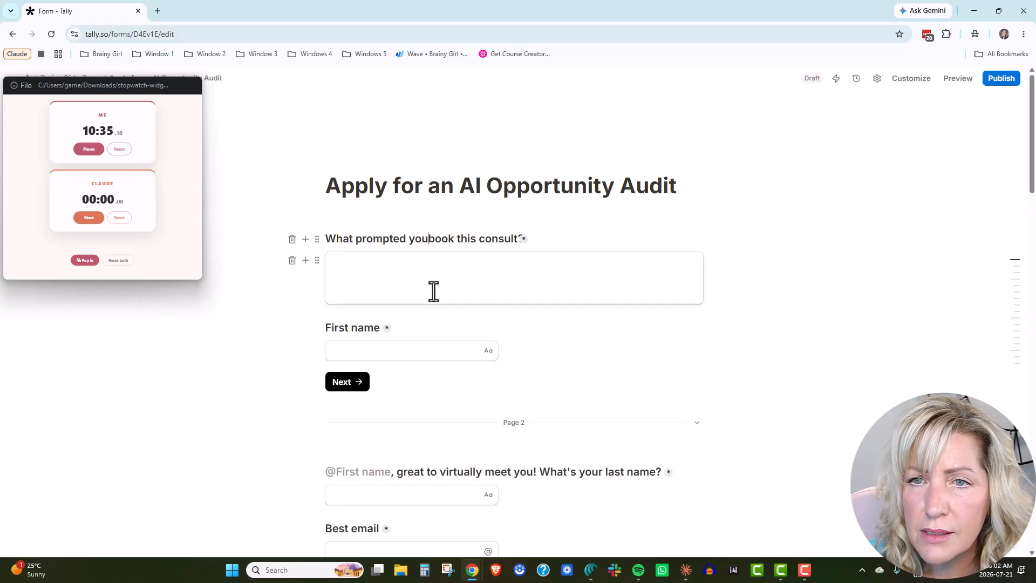
type(" to")
left_click_drag(317, 328, 331, 217)
Insert a new page below the AI usage dropdown at the end of page 4.
scroll(430, 362, "down", 20)
key("alt+Tab")
left_click(305, 408)
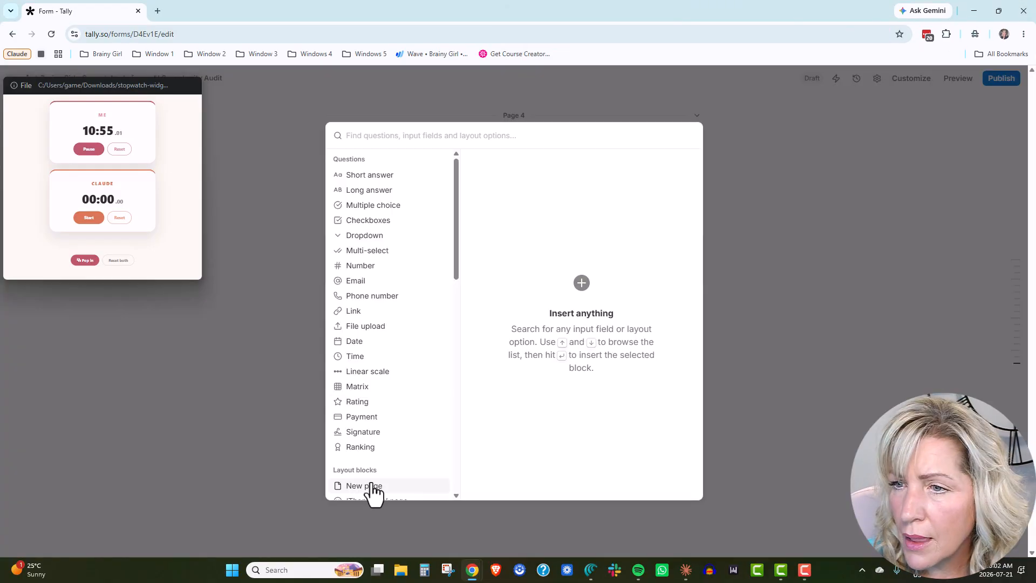
left_click(373, 487)
Check the draft's Section 4 and add a Payment question on page 5.
key("alt+Tab")
left_click(670, 304)
left_click(316, 413)
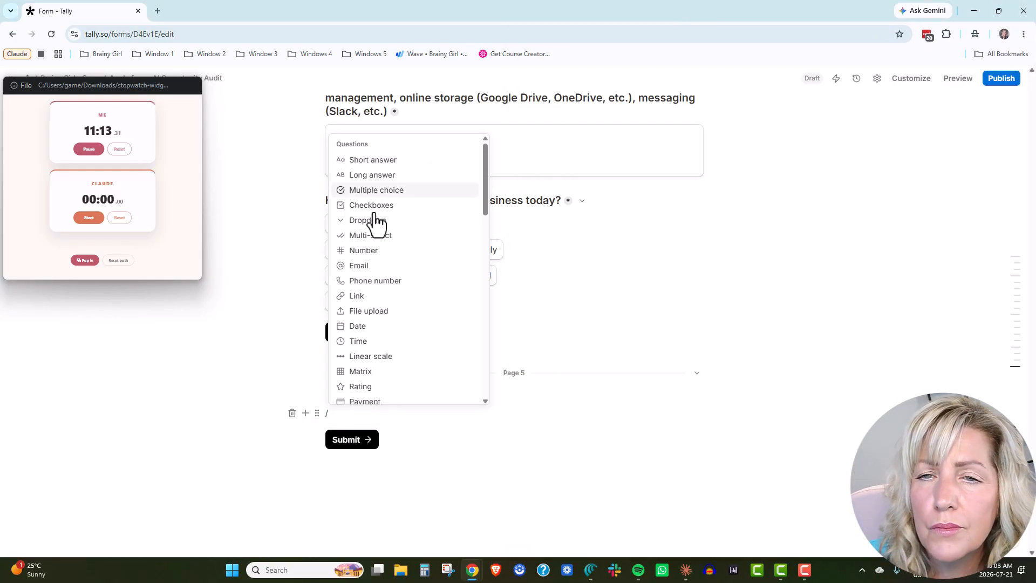
scroll(405, 331, "down", 3)
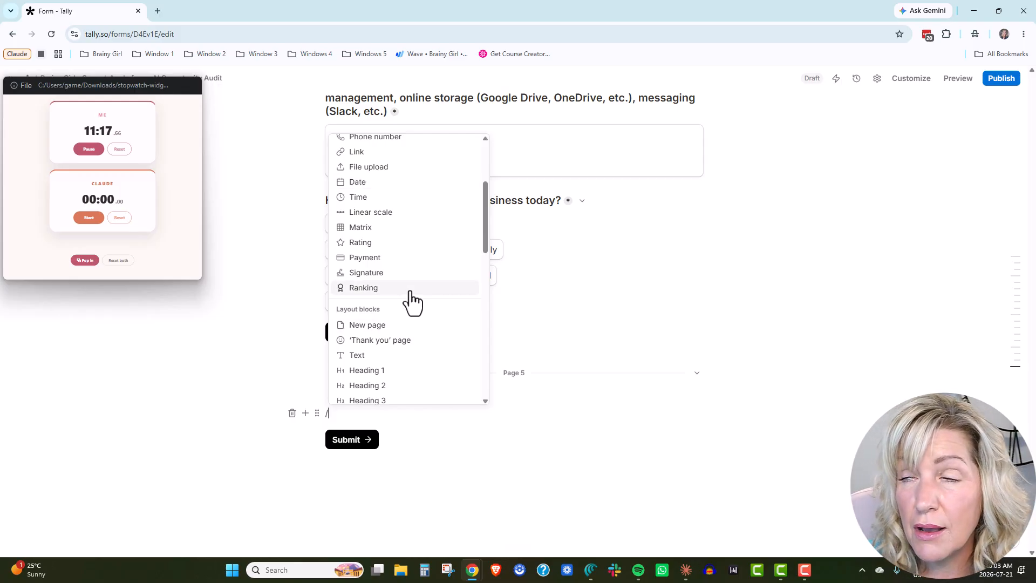
left_click(382, 258)
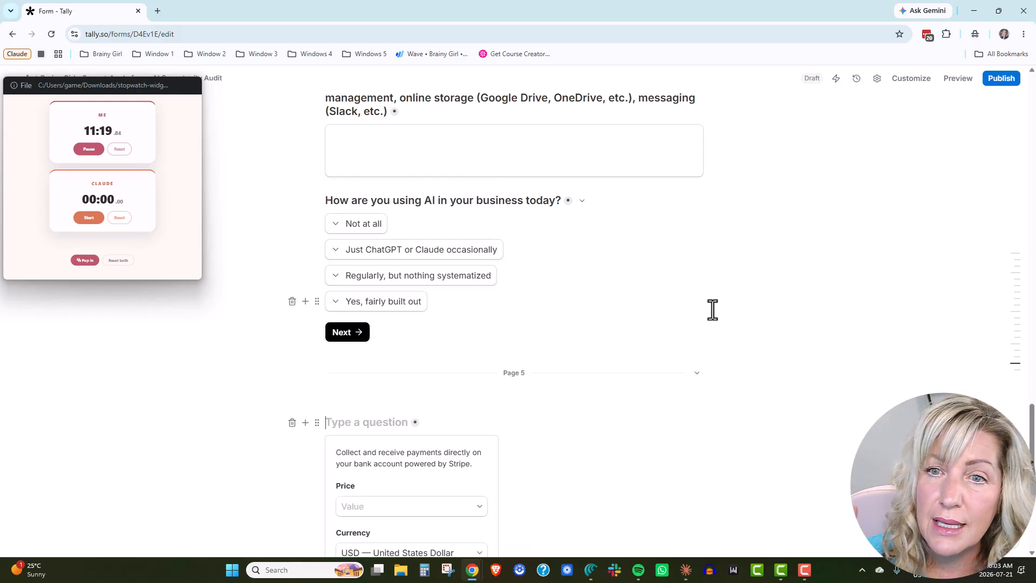
Complete the Payment question with the $997 CAD consult description, price 997 and currency CAD — Canadian dollar.
scroll(569, 317, "down", 3)
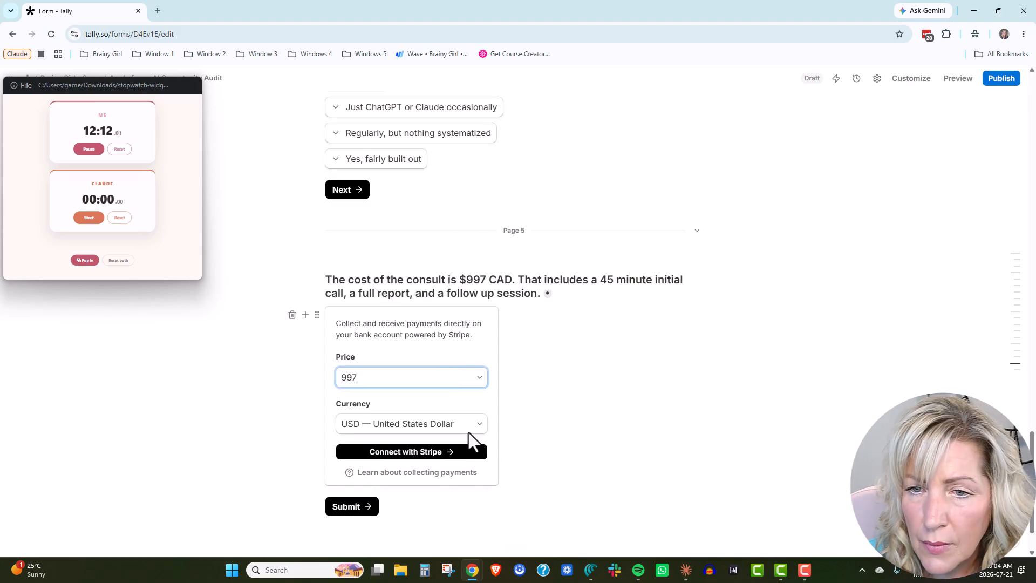
left_click(466, 425)
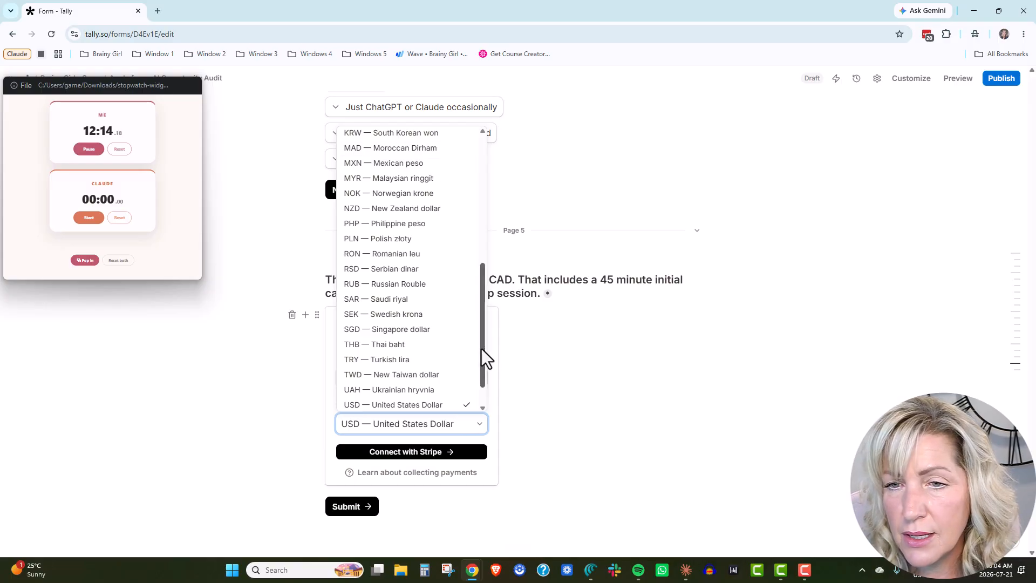
left_click_drag(481, 342, 479, 207)
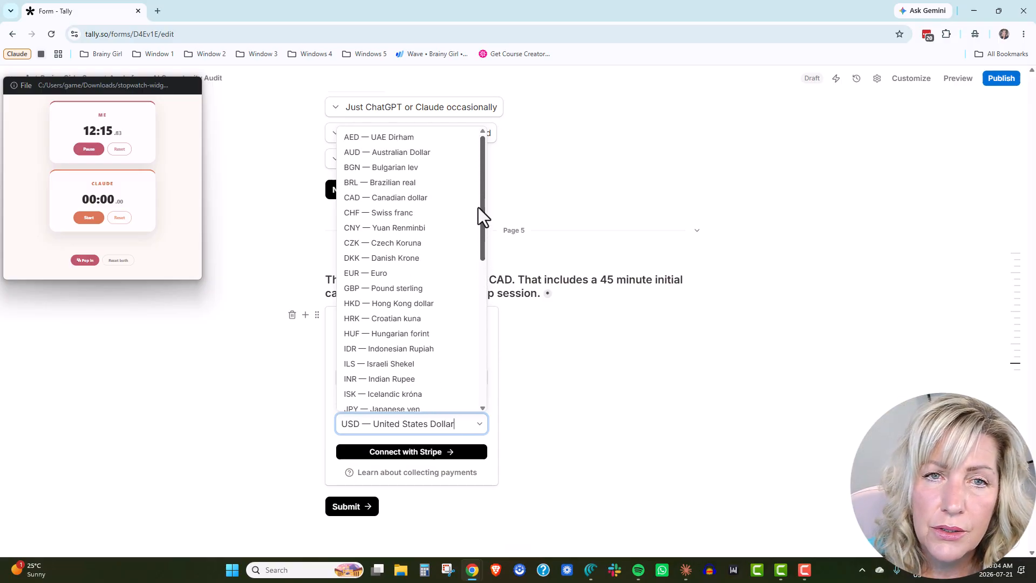
left_click(419, 202)
Add a dropdown below the Payment question with the 5-hours-a-week refund guarantee statement and a single option, "I understand".
key("alt+Tab")
key("alt+Tab")
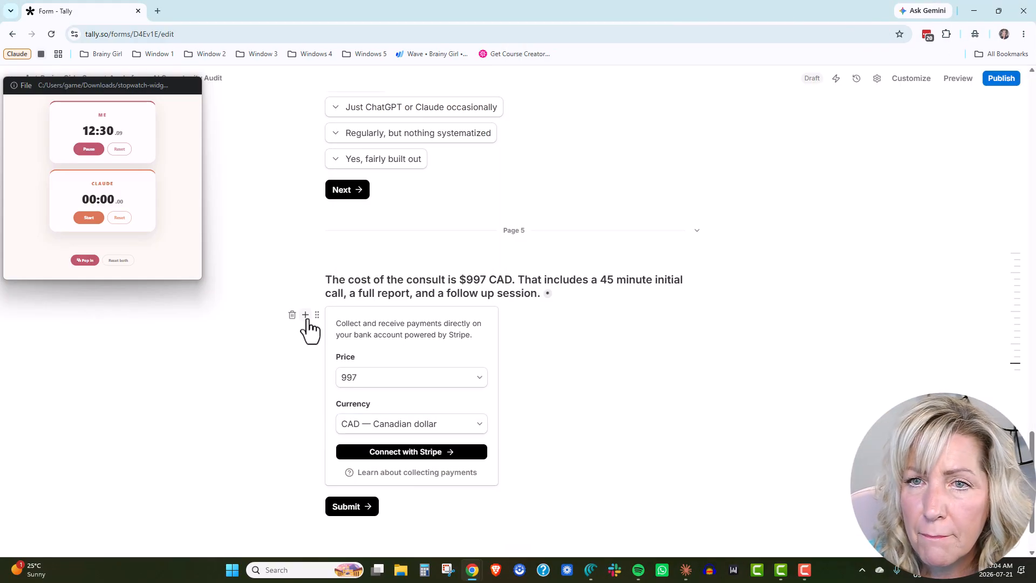
left_click(305, 315)
left_click(368, 220)
left_click(365, 235)
left_click(672, 166)
type("I understand that if Brainy Girl can't show you where")
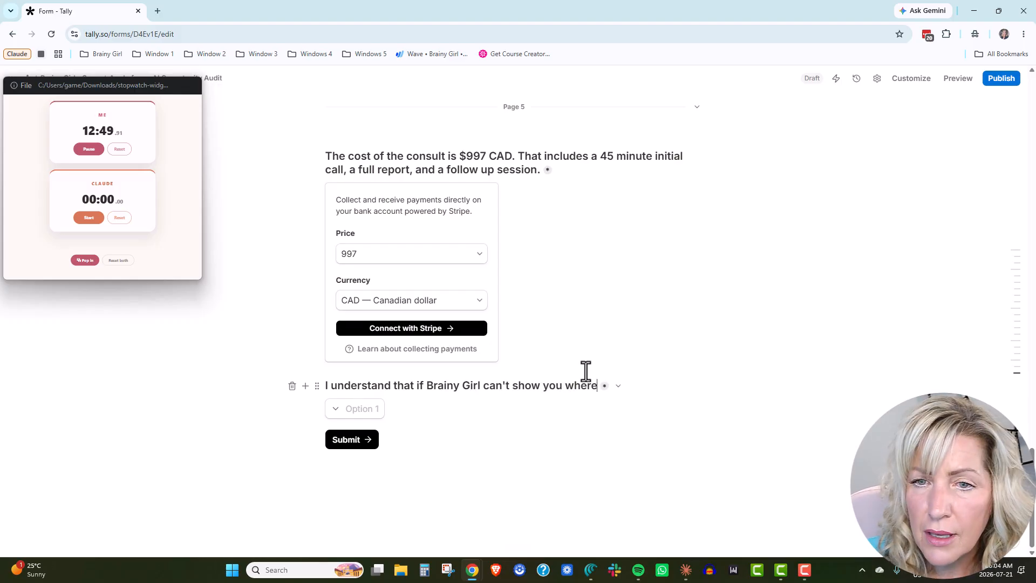
type(" you can save at least 5 hours a week using AI and/or automations, the consult price will be fully refunded.")
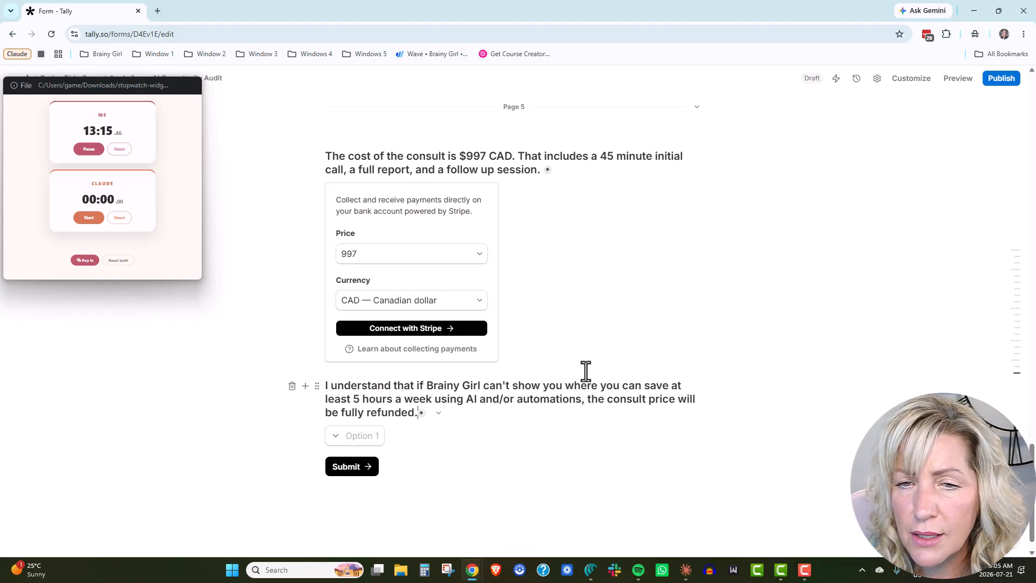
left_click(362, 435)
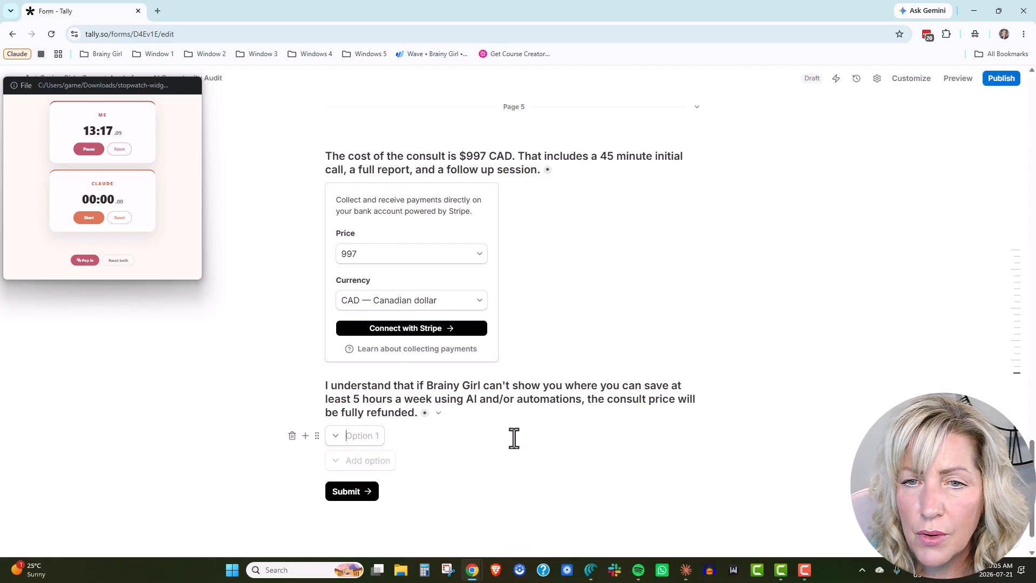
type("I understand")
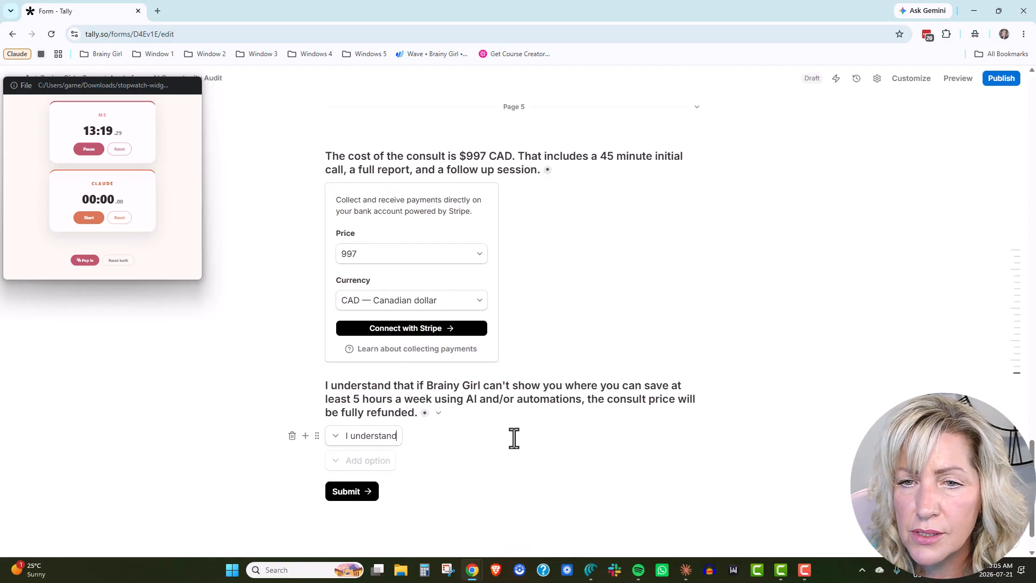
Insert a 'Thank you' page below the refund agreement dropdown on page 5.
scroll(502, 316, "down", 1)
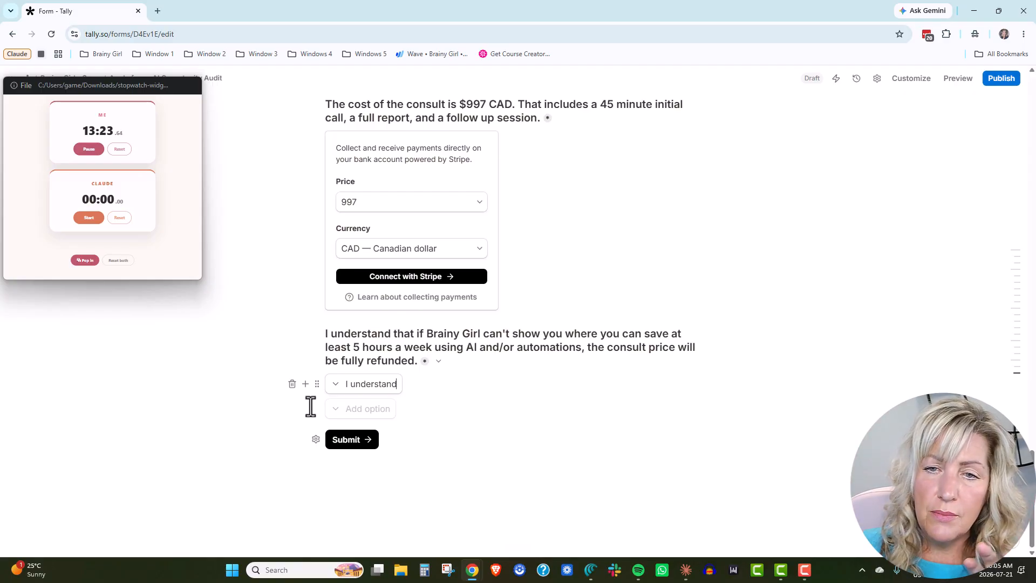
left_click(305, 384)
scroll(428, 363, "down", 5)
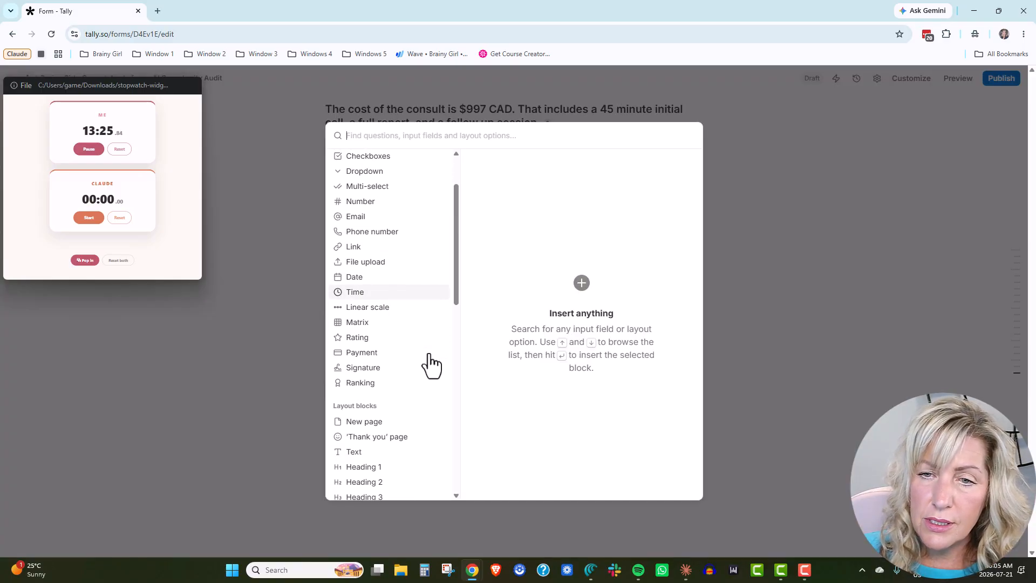
mouse_move(395, 367)
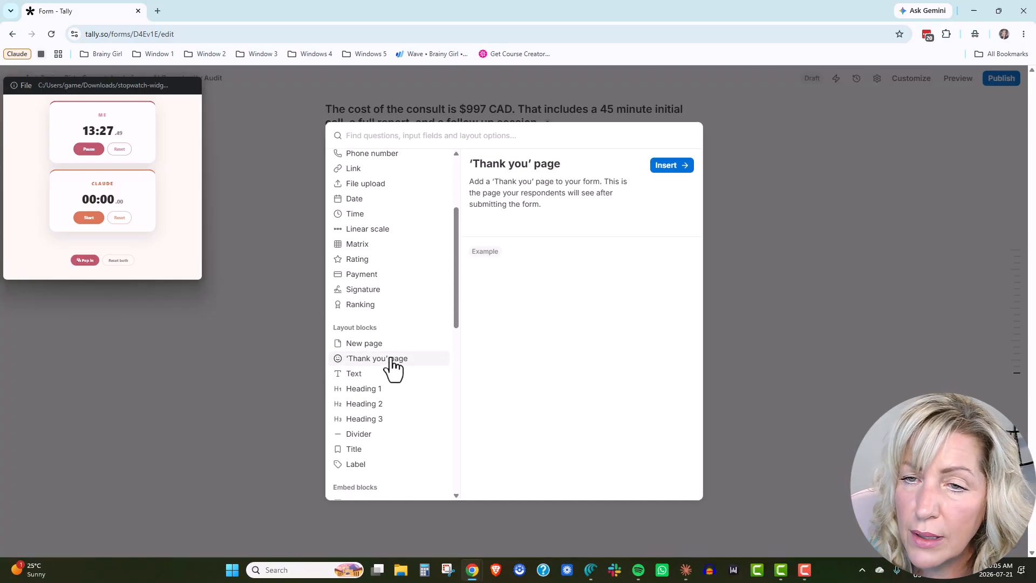
left_click(670, 168)
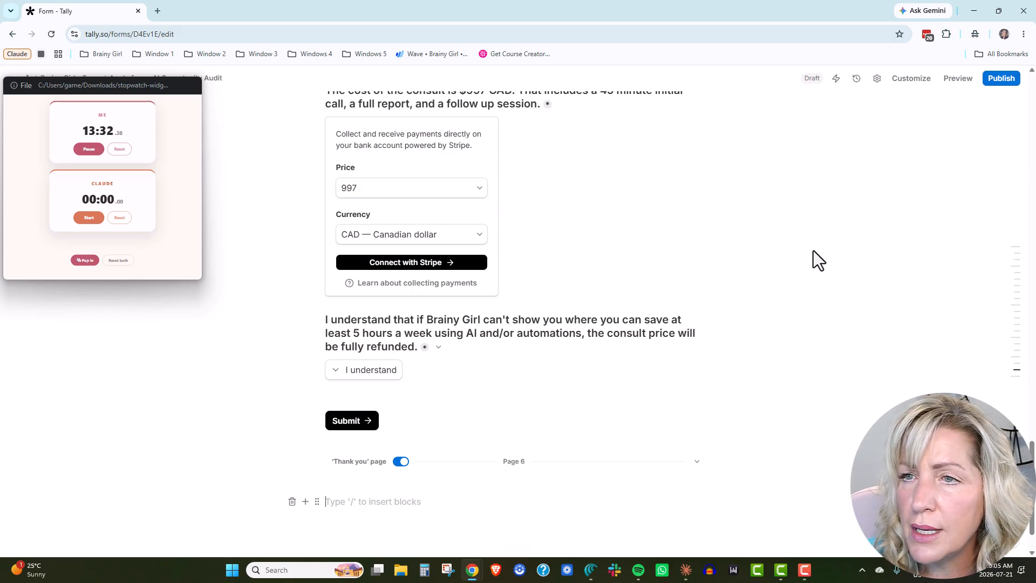
Copy the draft's Thank you page 1 text from Google Docs into the body of page 6 in Tally.
key("alt+Tab")
scroll(756, 261, "down", 10)
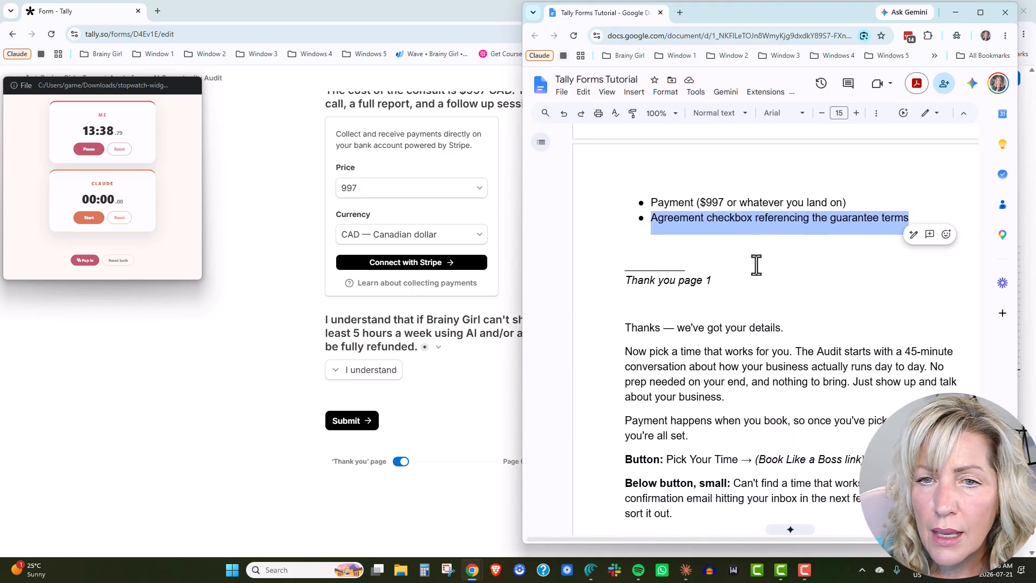
scroll(755, 259, "up", 3)
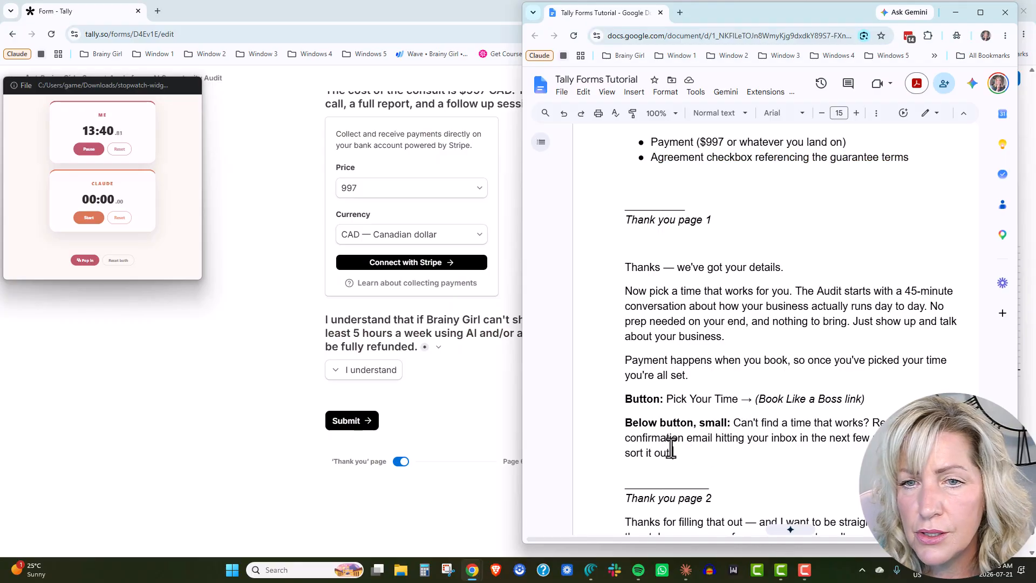
left_click_drag(683, 453, 620, 268)
key("ctrl+c")
left_click(345, 499)
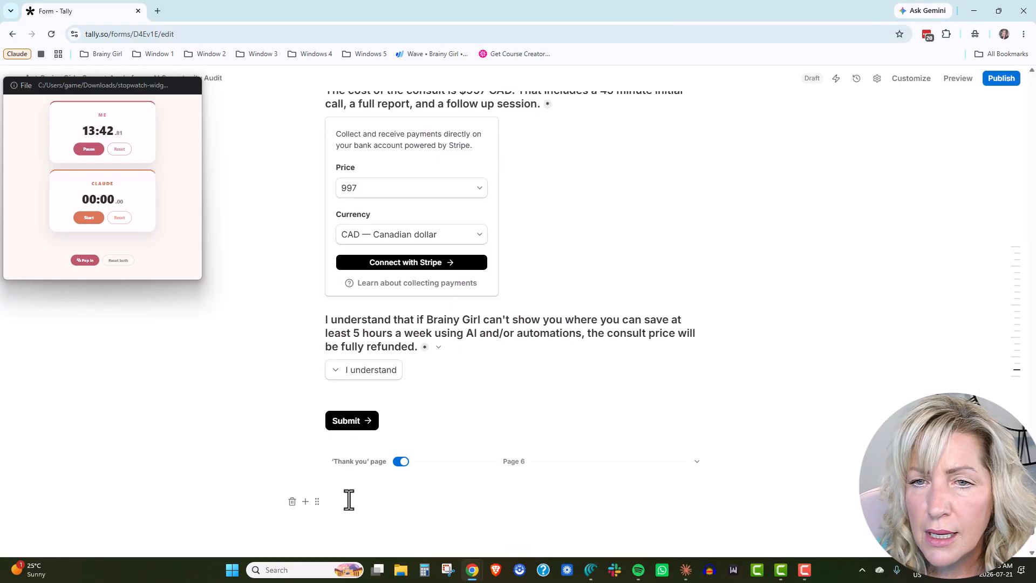
key("ctrl+v")
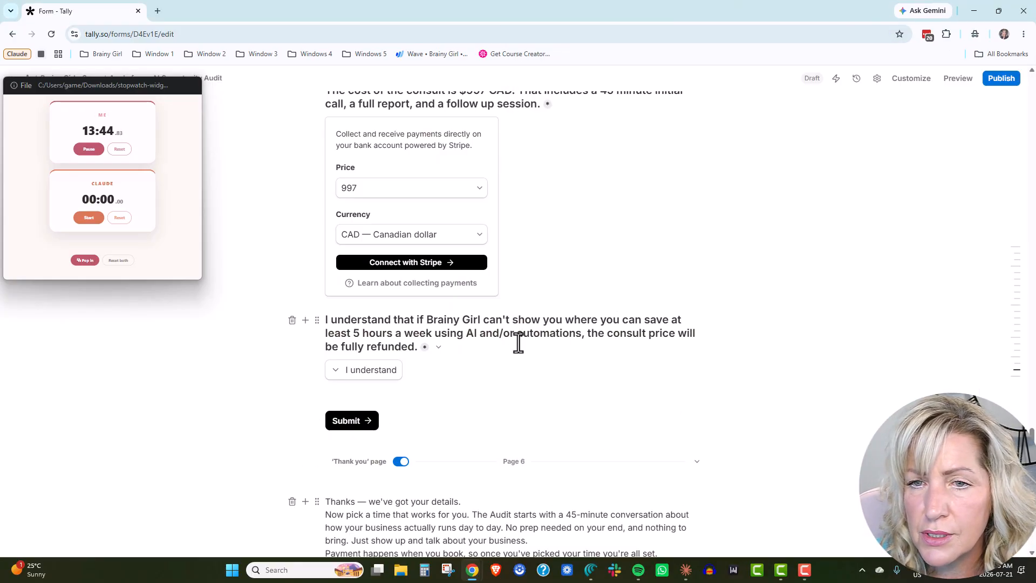
Turn the pasted text block on page 6 into Heading 2.
left_click(316, 348)
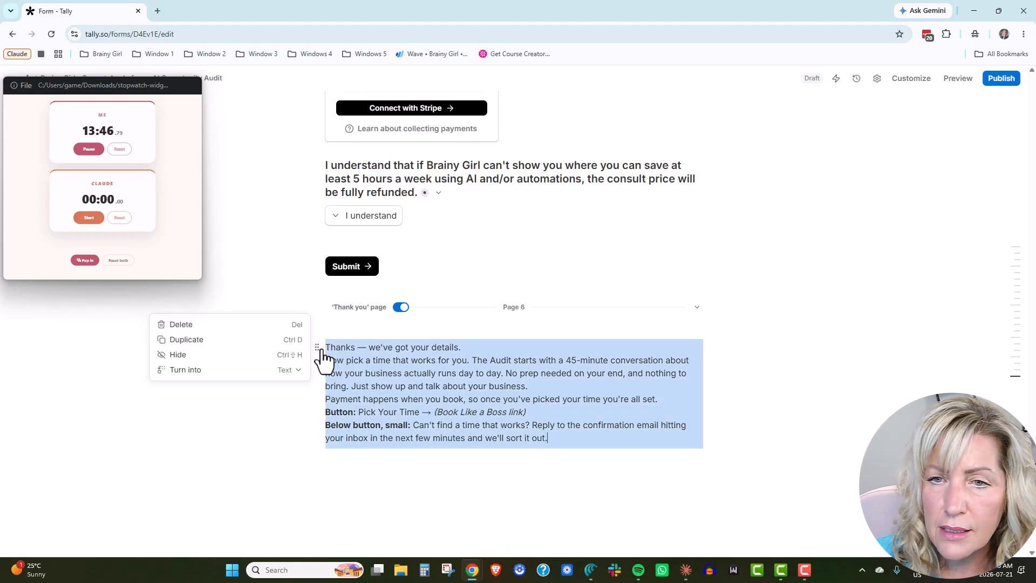
mouse_move(300, 378)
left_click(348, 393)
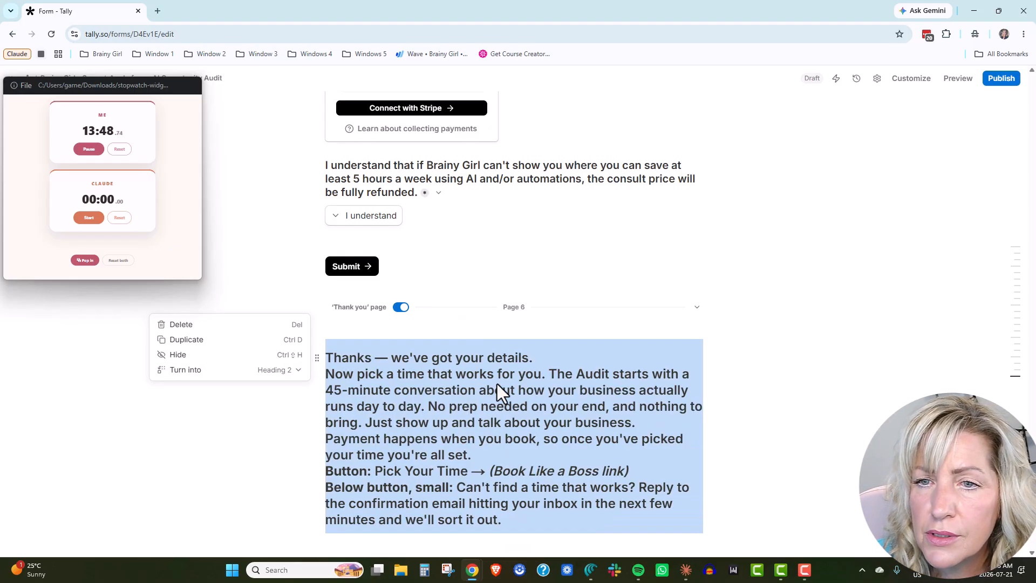
Personalize page 6's greeting by adding a comma and a First name mention right after "Thanks", without a trailing extra space.
left_click(410, 360)
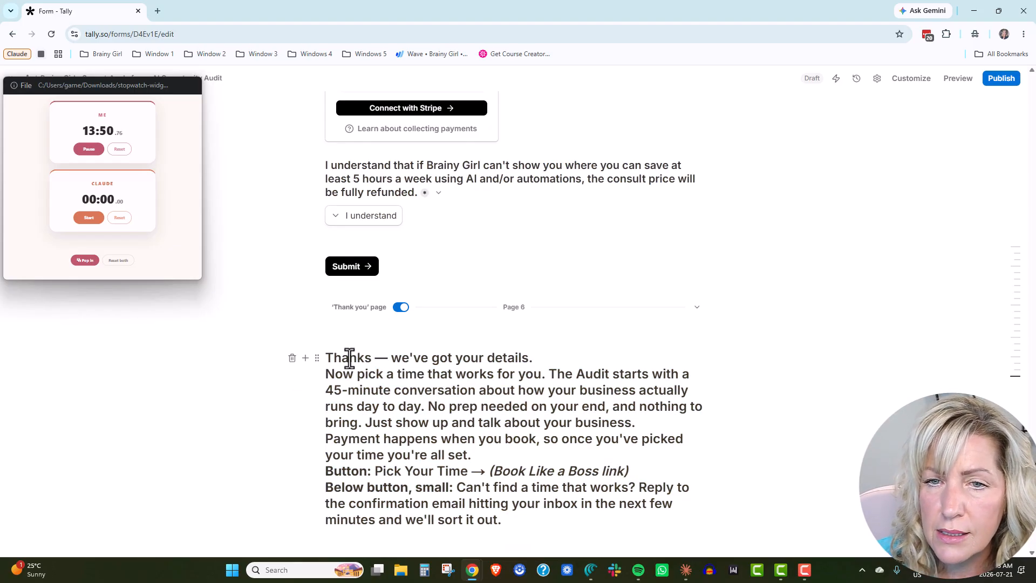
left_click(372, 358)
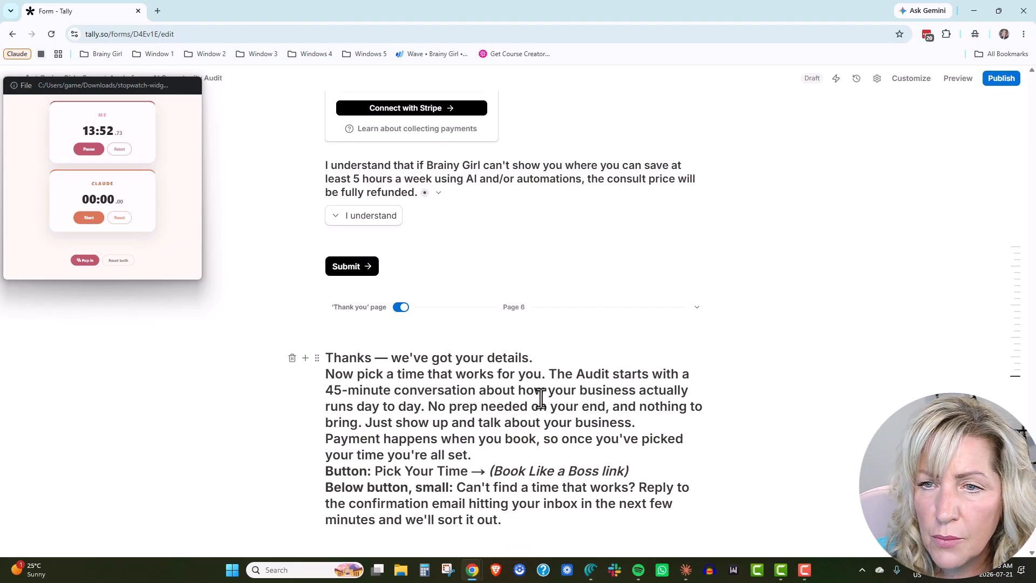
type(", @")
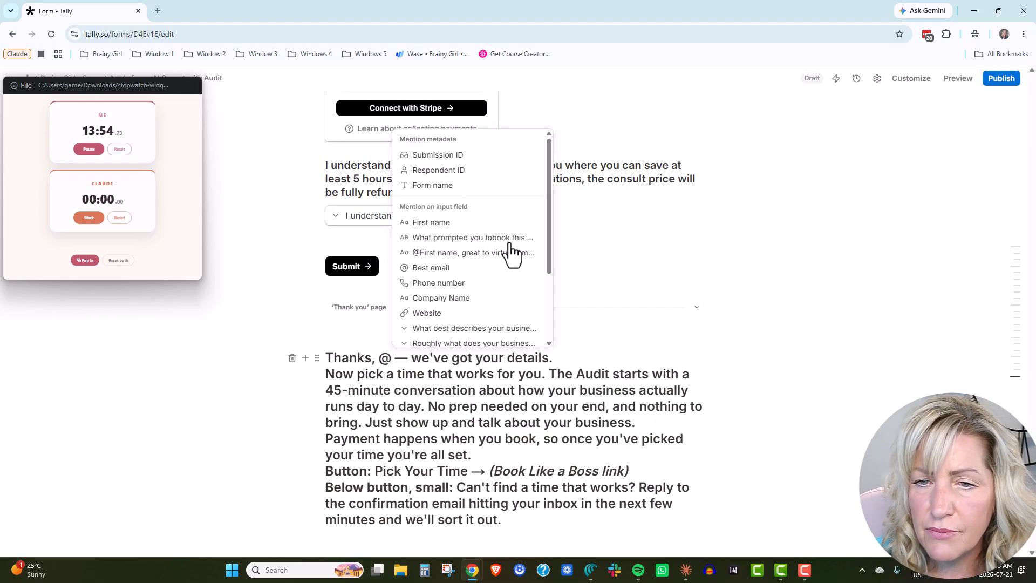
left_click(451, 224)
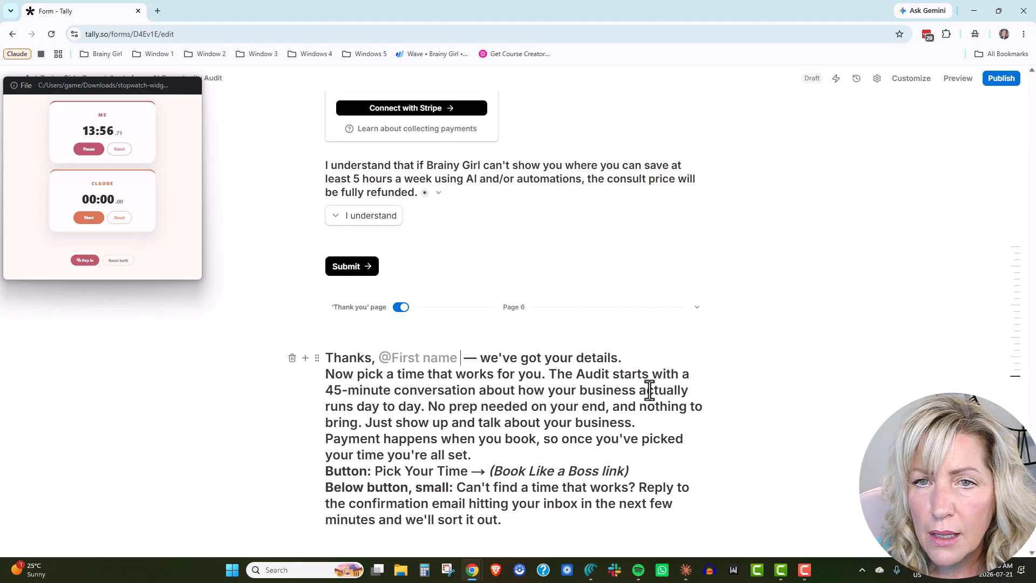
key("BackSpace")
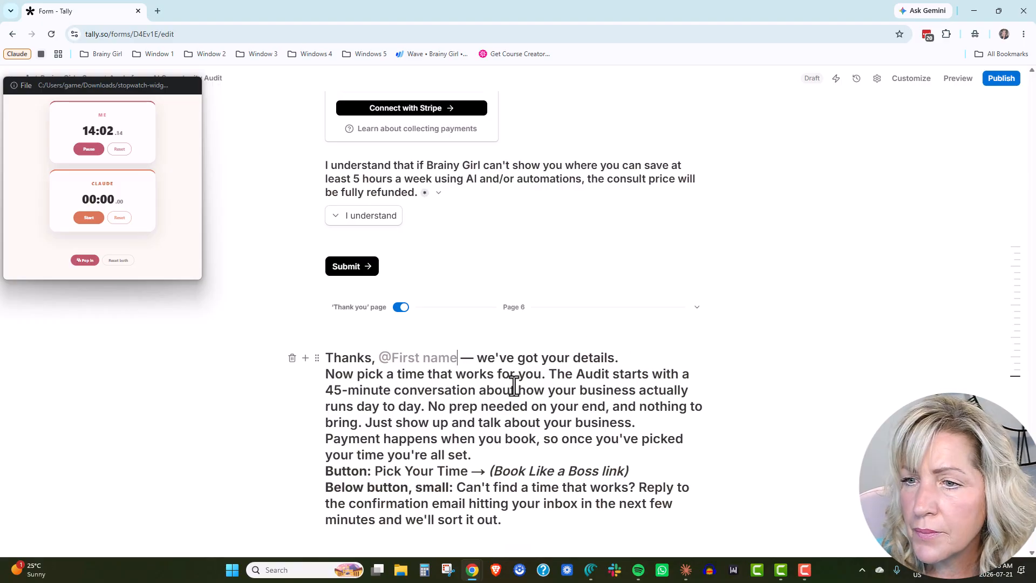
Add a second 'Thank you' page as page 7 and fill it with the draft's Thank you page 2 text from Google Docs.
scroll(403, 412, "down", 2)
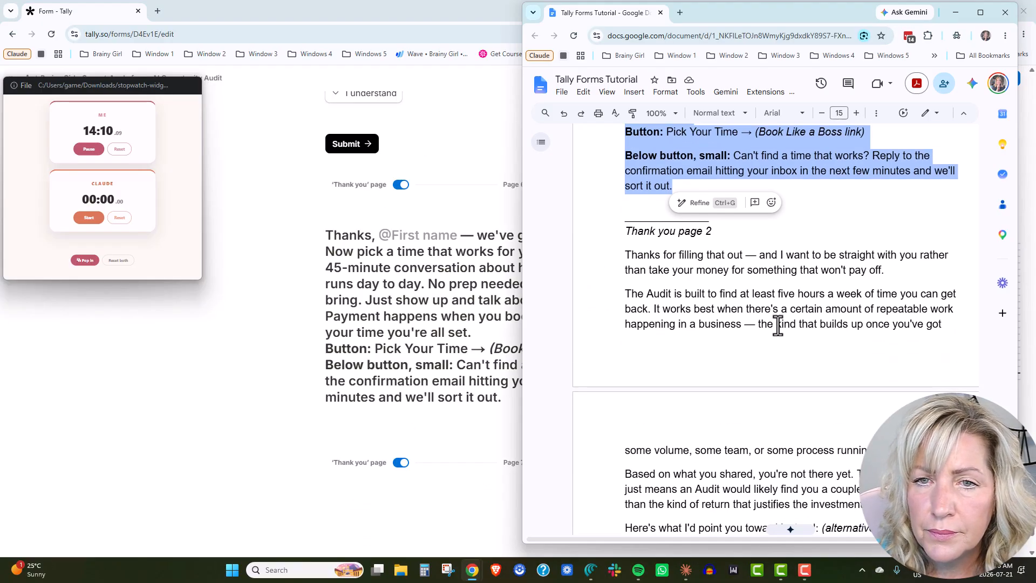
scroll(778, 323, "down", 8)
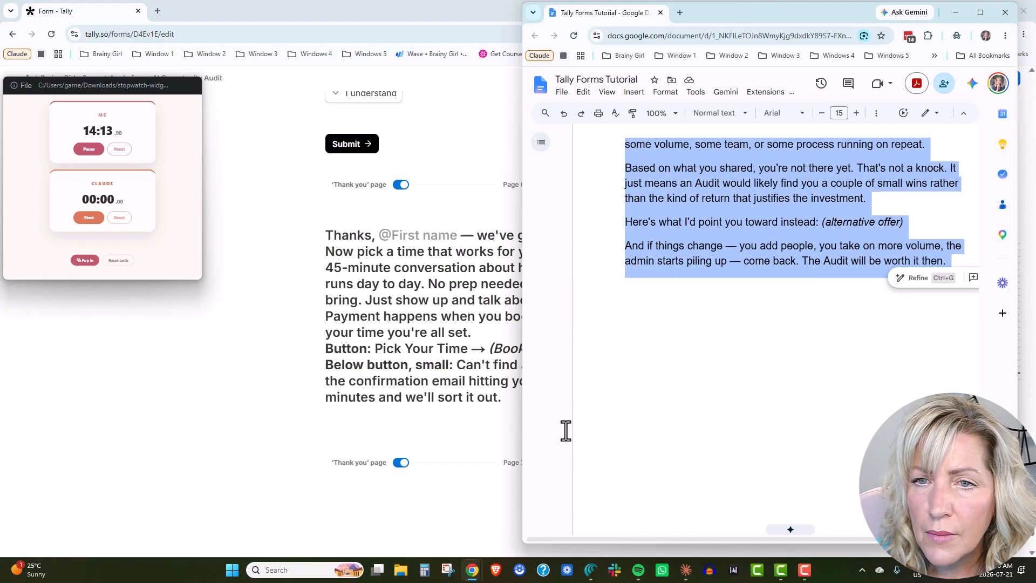
left_click(345, 492)
left_click(344, 492)
type("Thanks for filling that out — and I want to be straight with you rather than take your money for something that won't pay off. The Audit is built to find at least five hours a week of time you can get back. It works best when there's a certain amount of repeatable work happening in a business — the kind that builds up once you've got some volume, some team, or some process running on repeat. Based on what you shared, you're not there yet. That's not a knock. It just means an Audit would likely find you a couple of small wins rather than the kind of return that justifies the investment. Here's what I'd point you toward instead: (alternative offer) And if things change — you add people, you take on more volume, the admin starts piling up — come back. The Audit will be worth it then.")
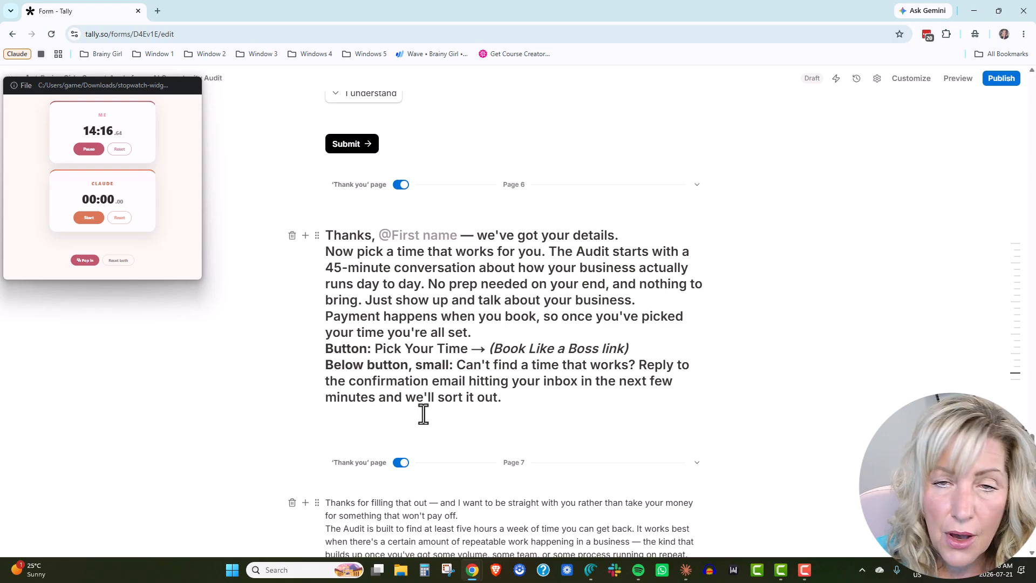
Turn the pasted text block on page 7 into Heading 2.
scroll(423, 415, "down", 3)
left_click(317, 309)
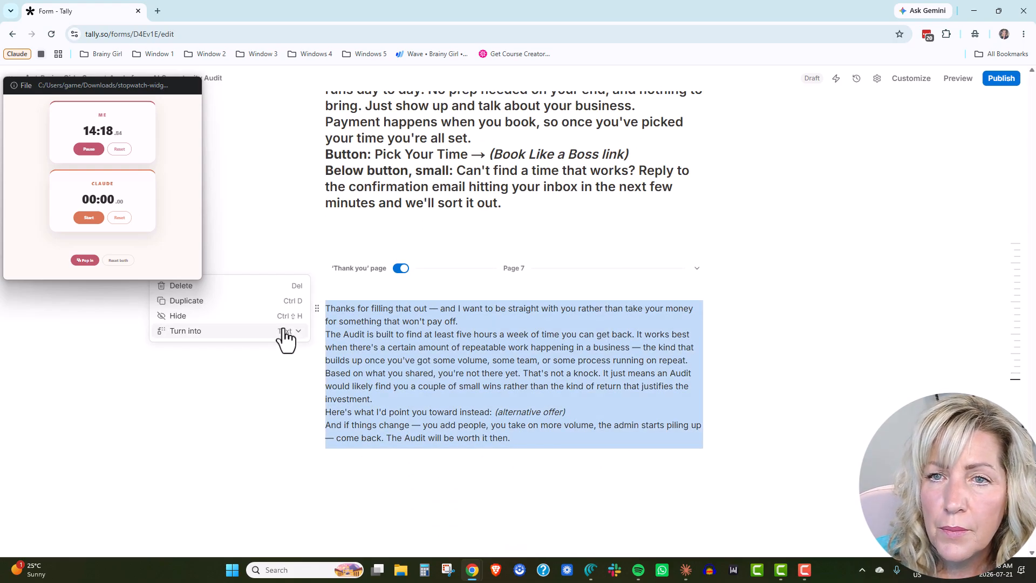
mouse_move(286, 331)
left_click(362, 368)
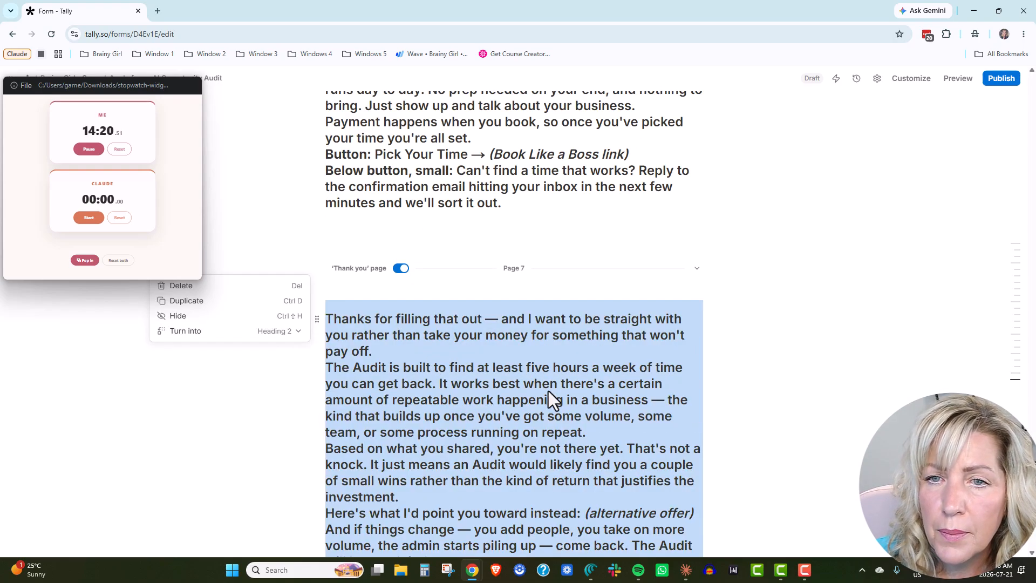
left_click(485, 370)
Replace "Thanks" at the start of page 7's text with a First name mention and remove the extra space after it.
double_click(370, 318)
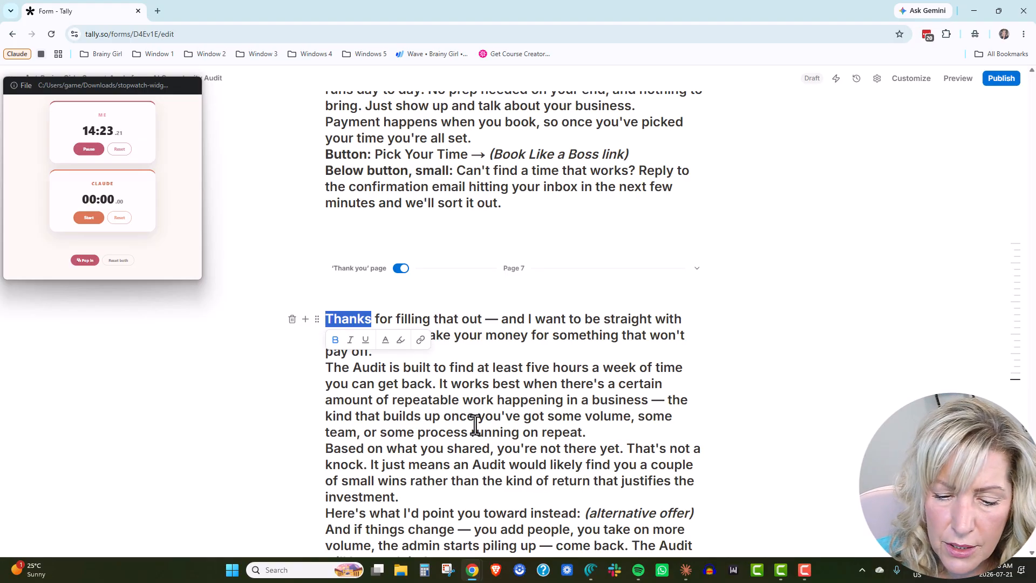
type("@")
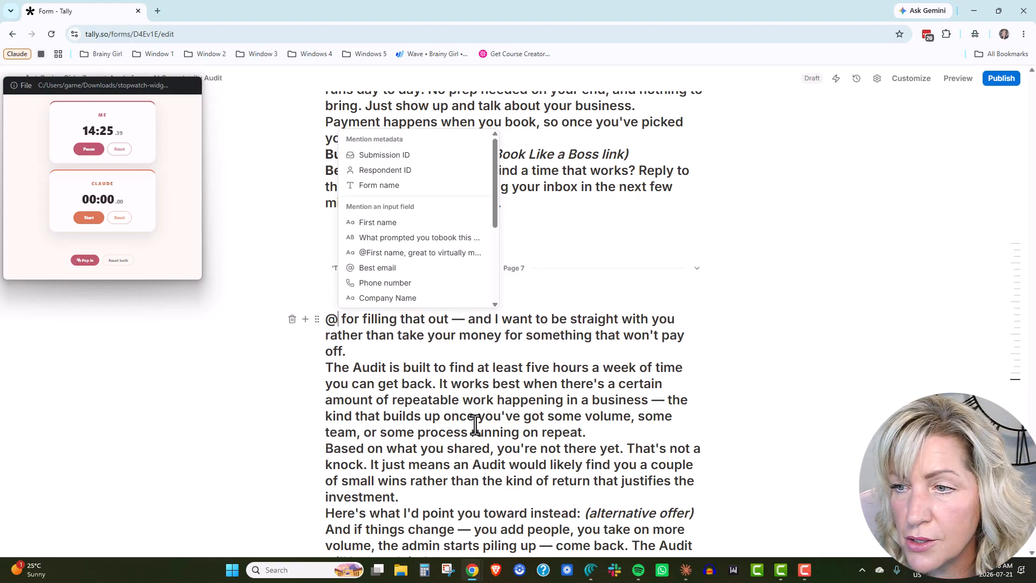
left_click(387, 223)
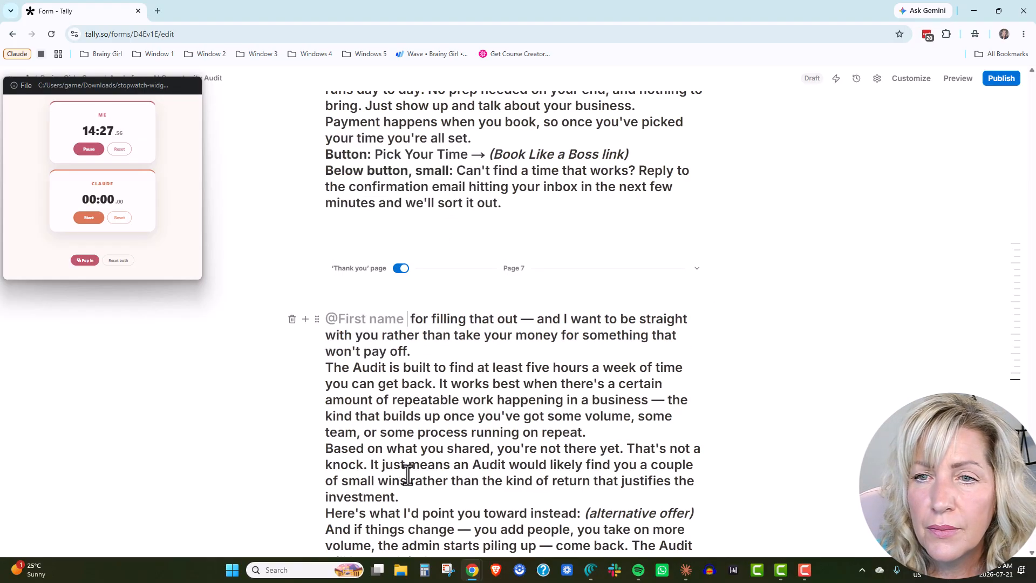
left_click(414, 335)
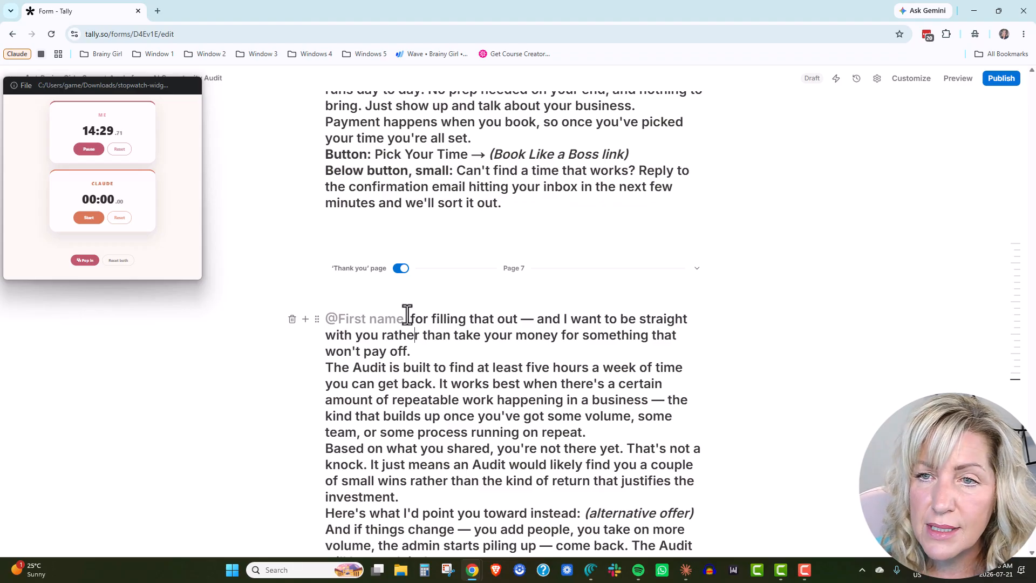
left_click(408, 314)
key("BackSpace")
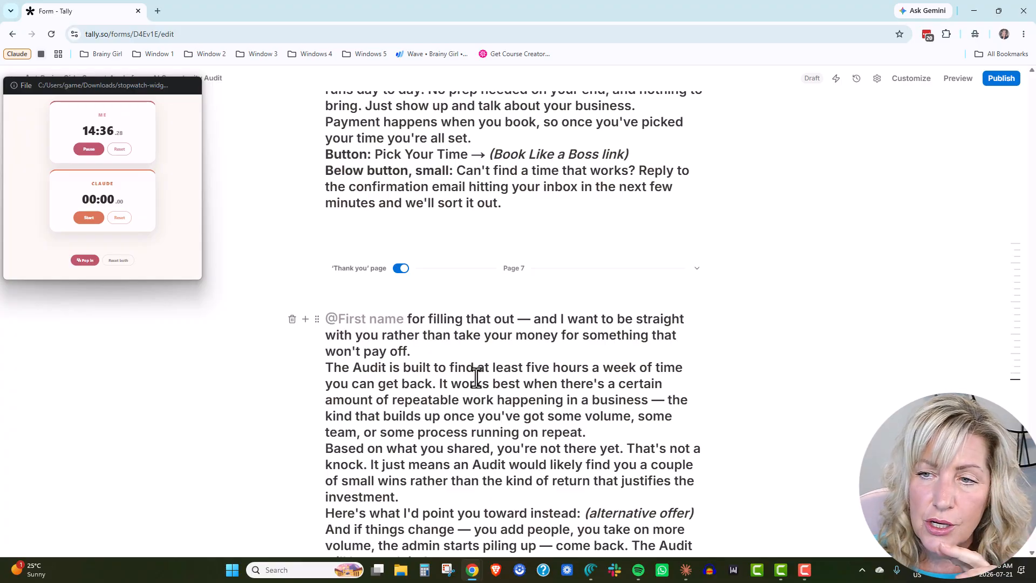
Name the thank-you page 7 "not a good fit" and the thank-you page 6 "good fit".
left_click(513, 269)
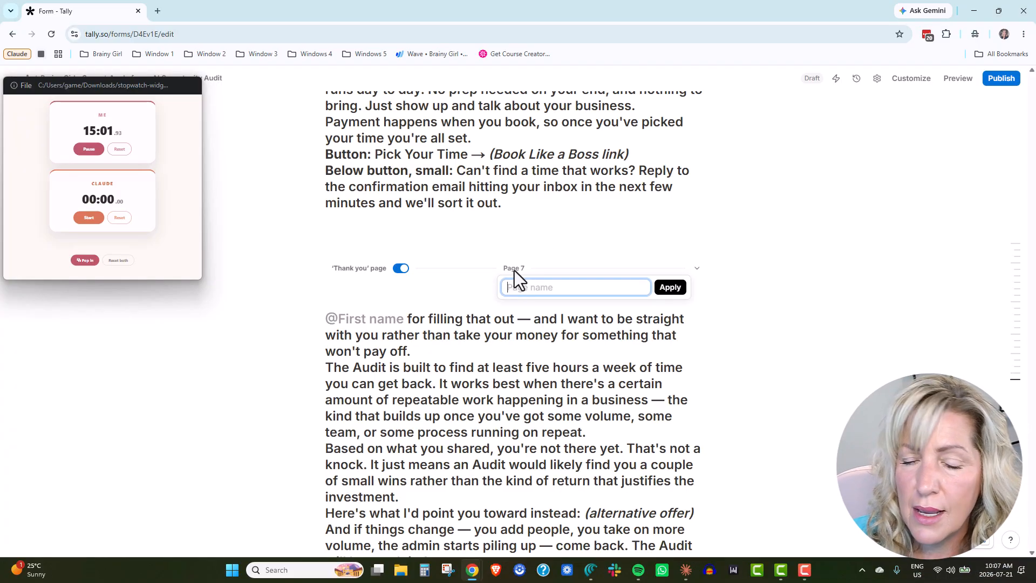
type("not a good fit")
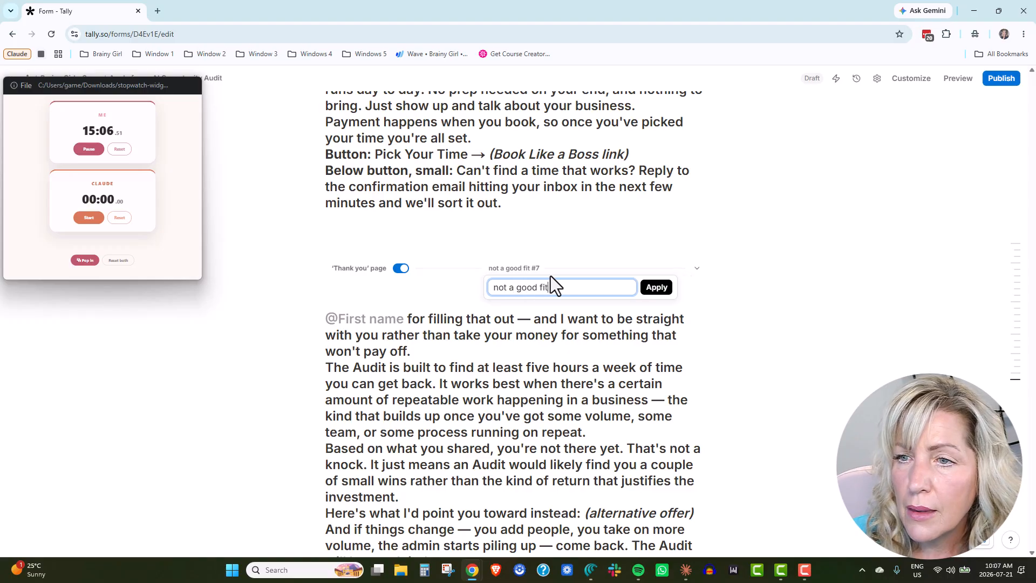
left_click(673, 288)
scroll(502, 345, "up", 5)
scroll(508, 332, "up", 1)
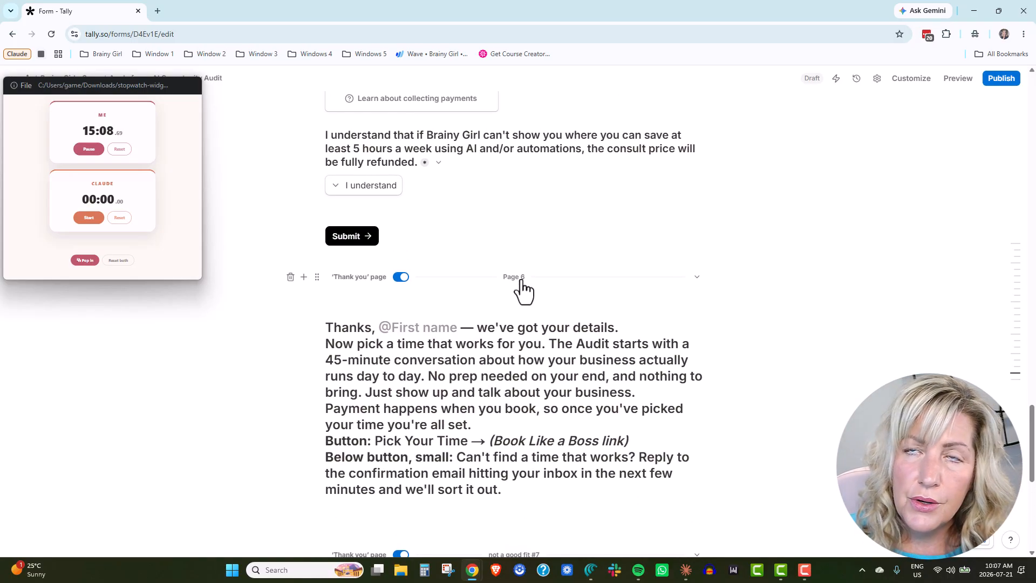
left_click(515, 277)
type("good fit")
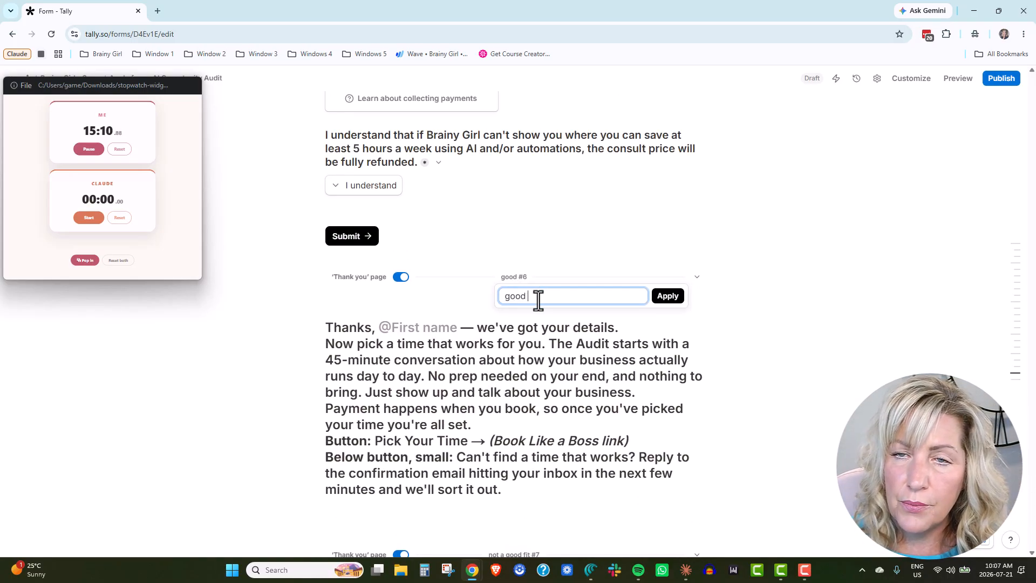
left_click(665, 297)
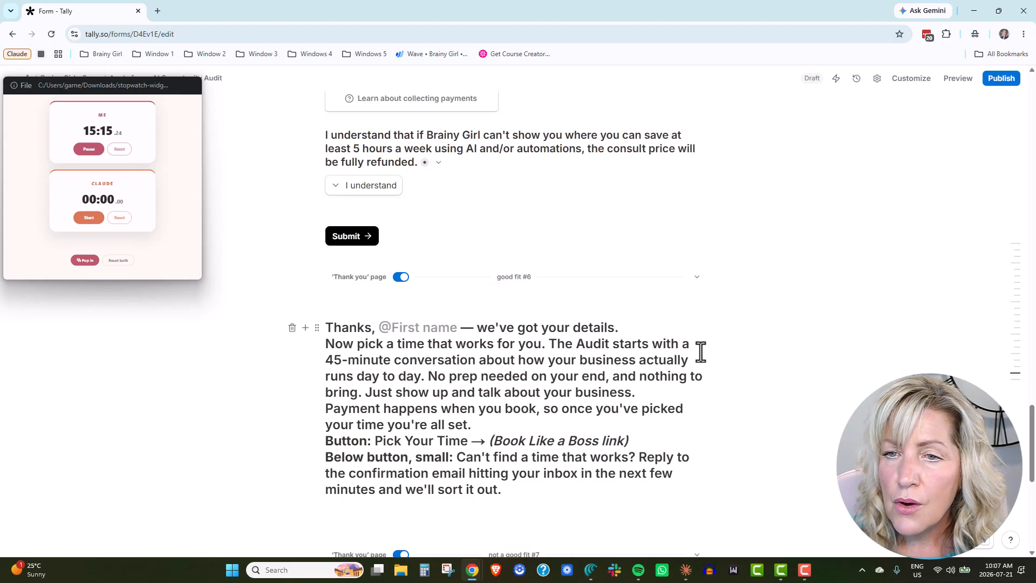
Review the text of both thank-you pages and the form's questions from page 1 through page 3's hours-a-week question.
scroll(702, 349, "up", 3)
scroll(698, 340, "down", 3)
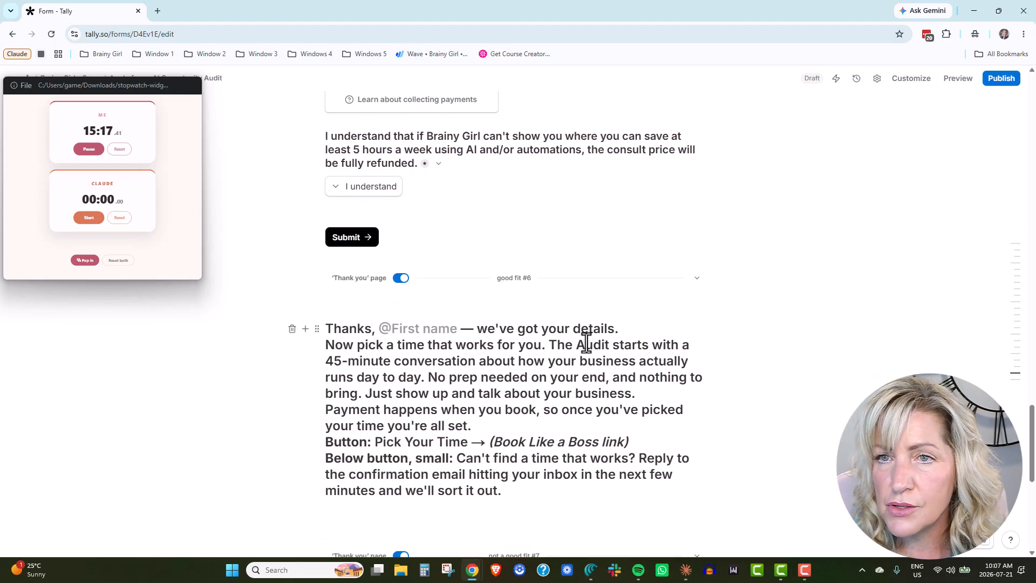
scroll(486, 324, "down", 3)
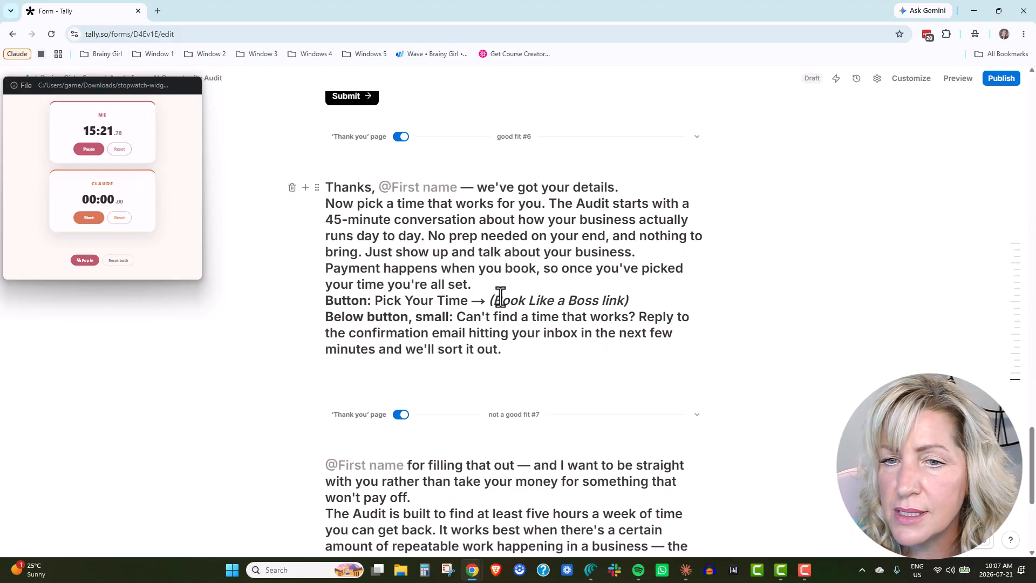
scroll(501, 296, "down", 3)
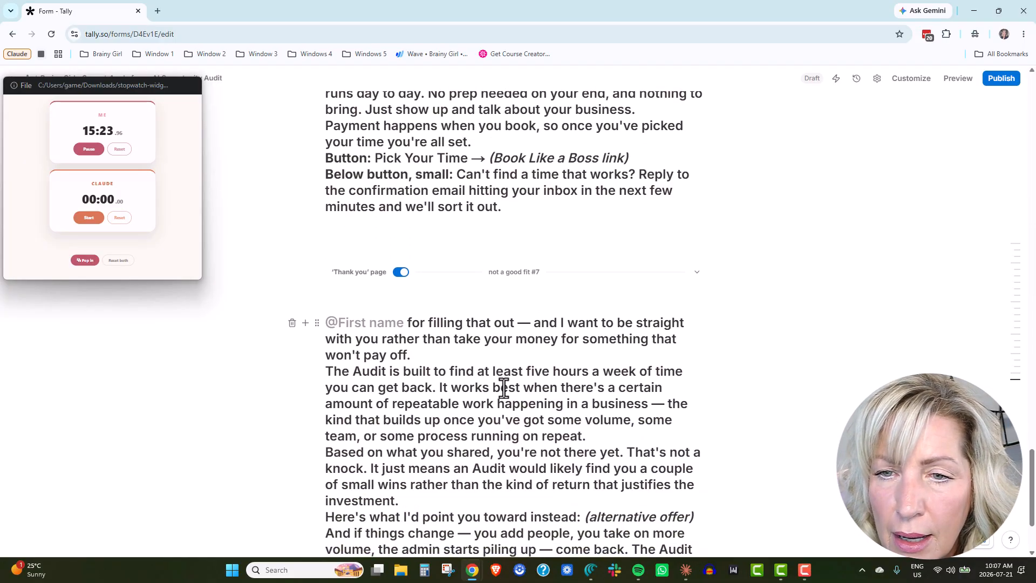
scroll(613, 345, "up", 20)
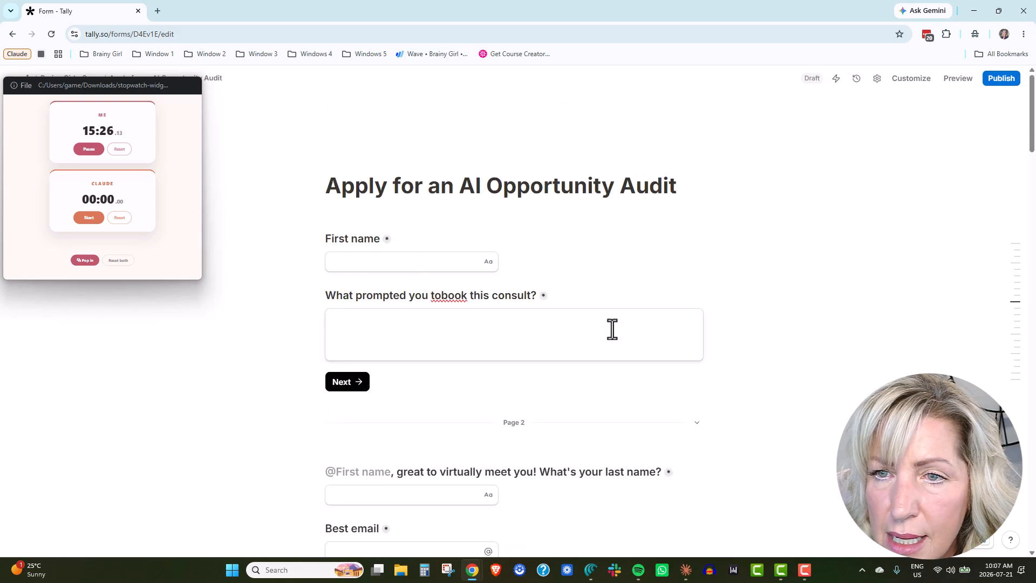
scroll(718, 304, "down", 6)
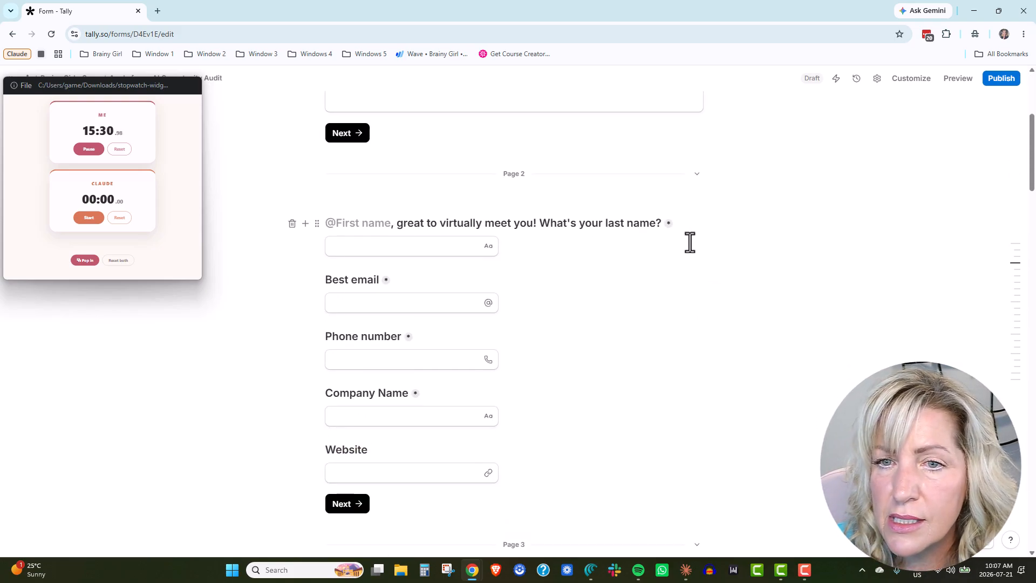
scroll(666, 239, "down", 10)
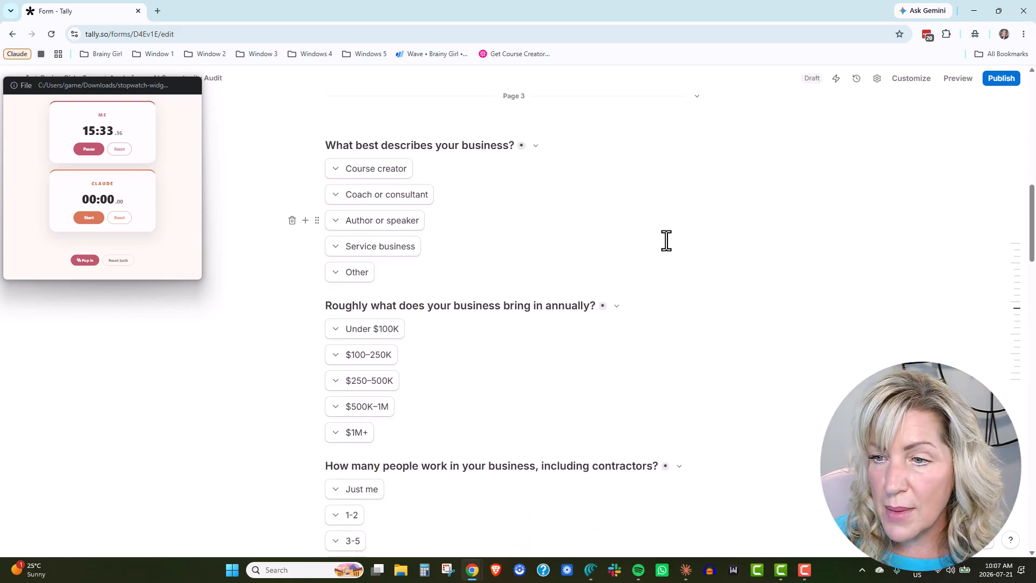
scroll(669, 256, "down", 6)
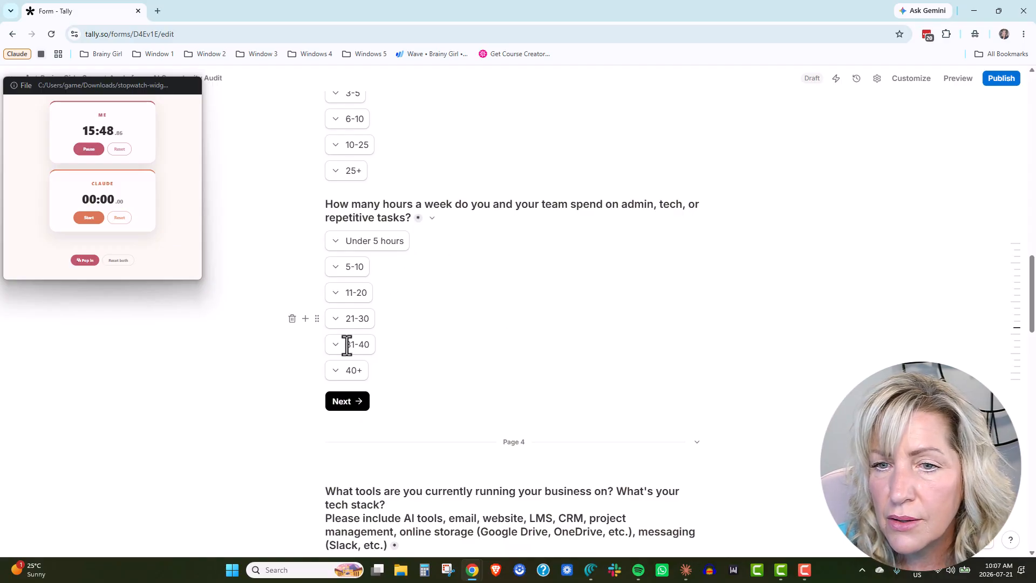
Insert conditional logic below the hours-a-week question's 40+ option, with the condition that this question is "Under 5 hours".
left_click(305, 370)
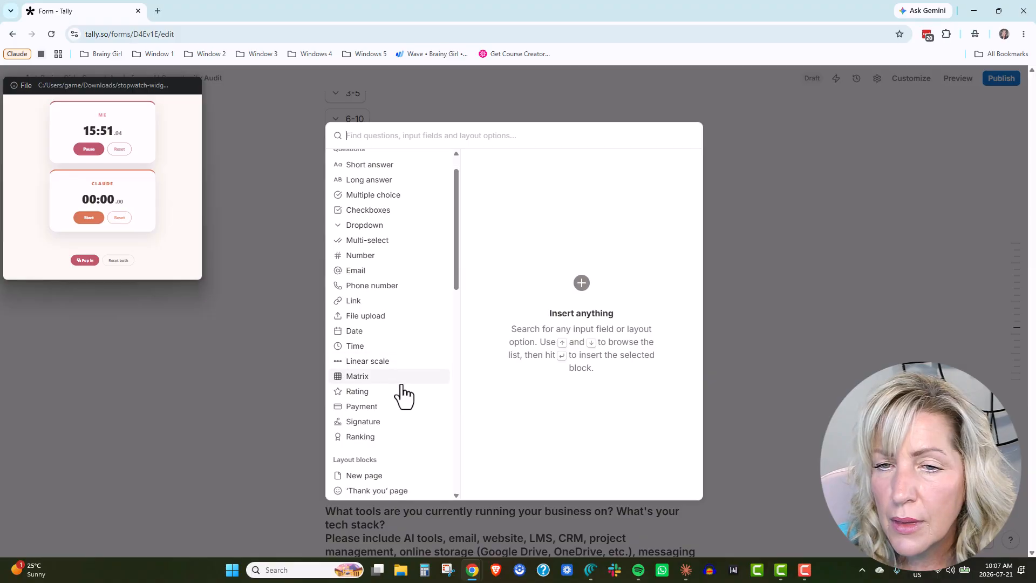
scroll(402, 393, "down", 3)
scroll(399, 412, "down", 3)
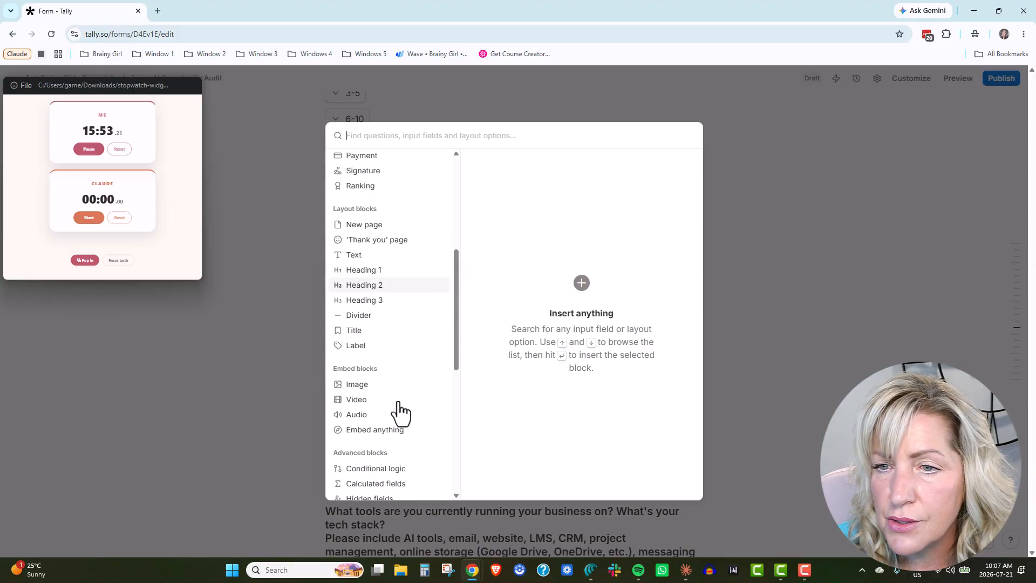
left_click(405, 446)
left_click(667, 167)
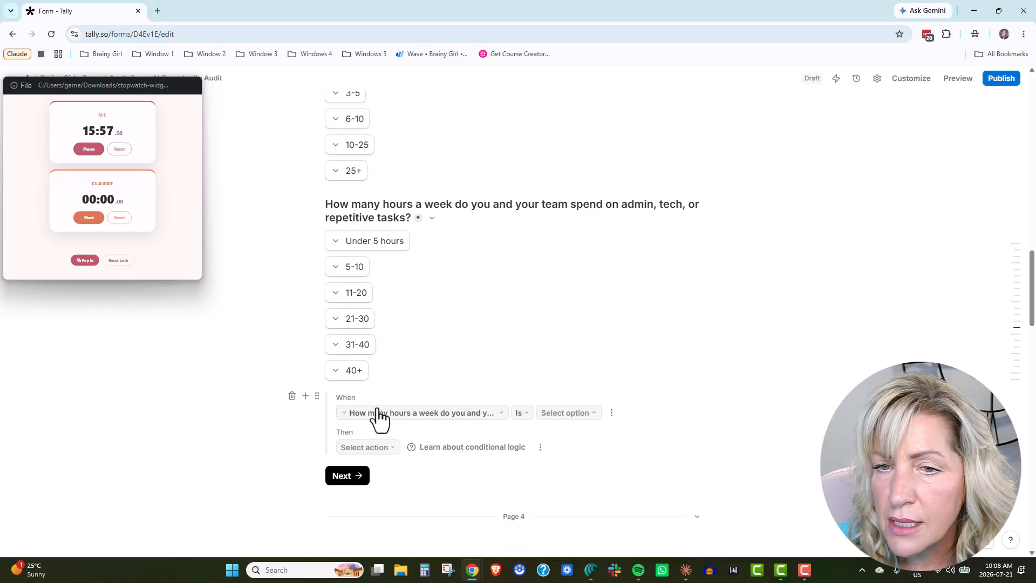
left_click(522, 415)
left_click(534, 434)
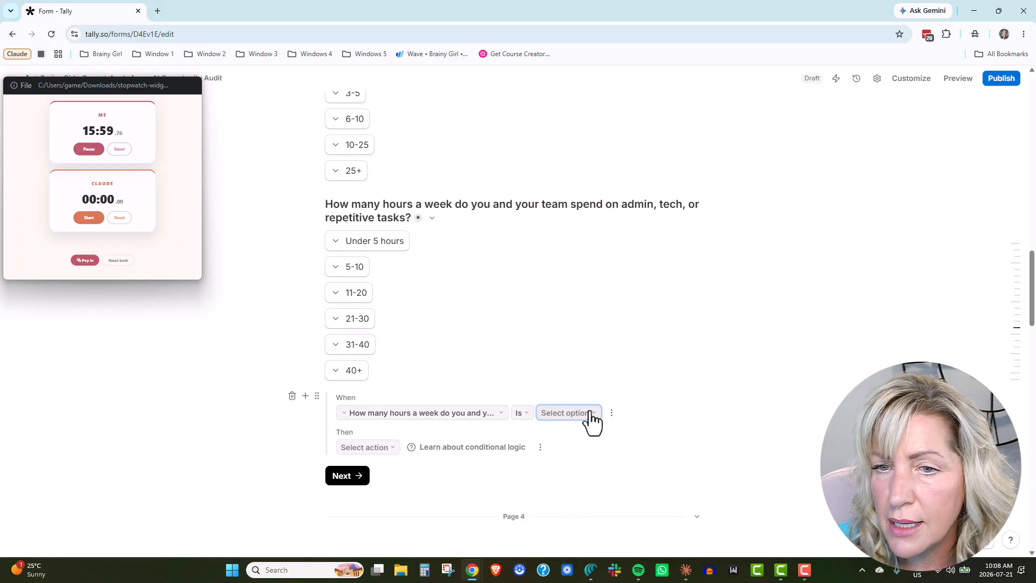
left_click(587, 416)
left_click(571, 435)
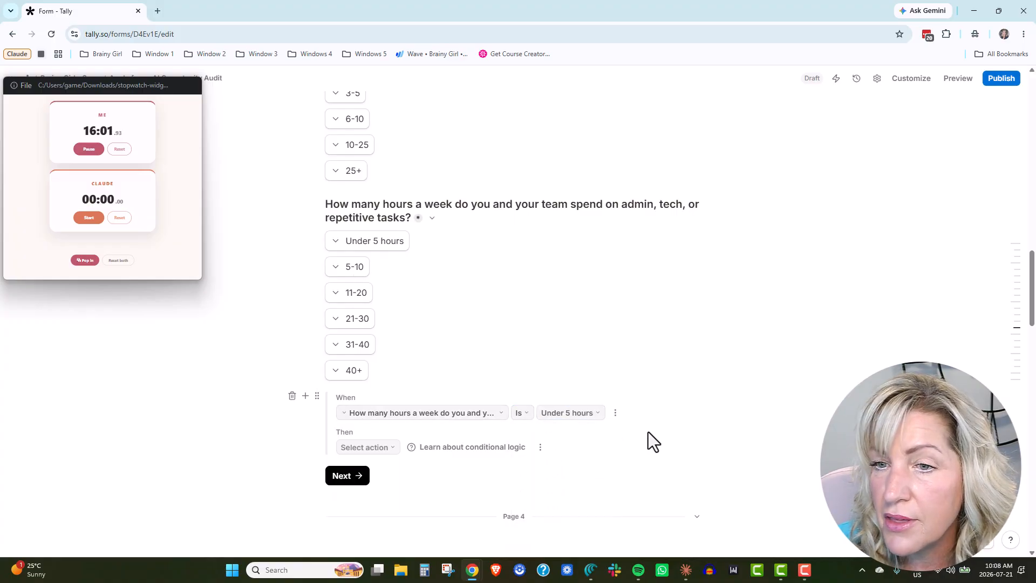
Make the under-5-hours condition jump to the "not a good fit" thank-you page.
left_click(372, 449)
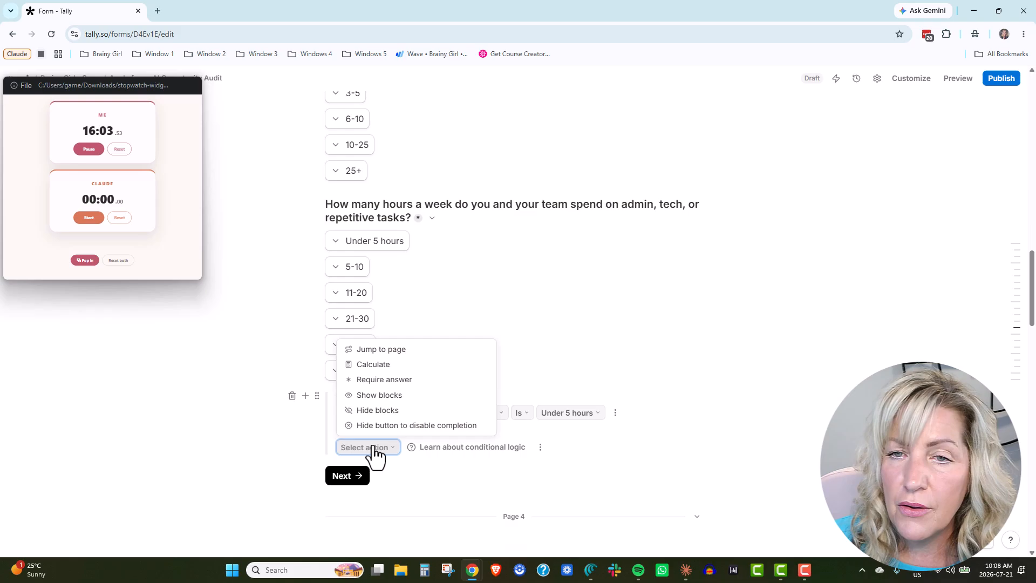
left_click(381, 348)
left_click(409, 448)
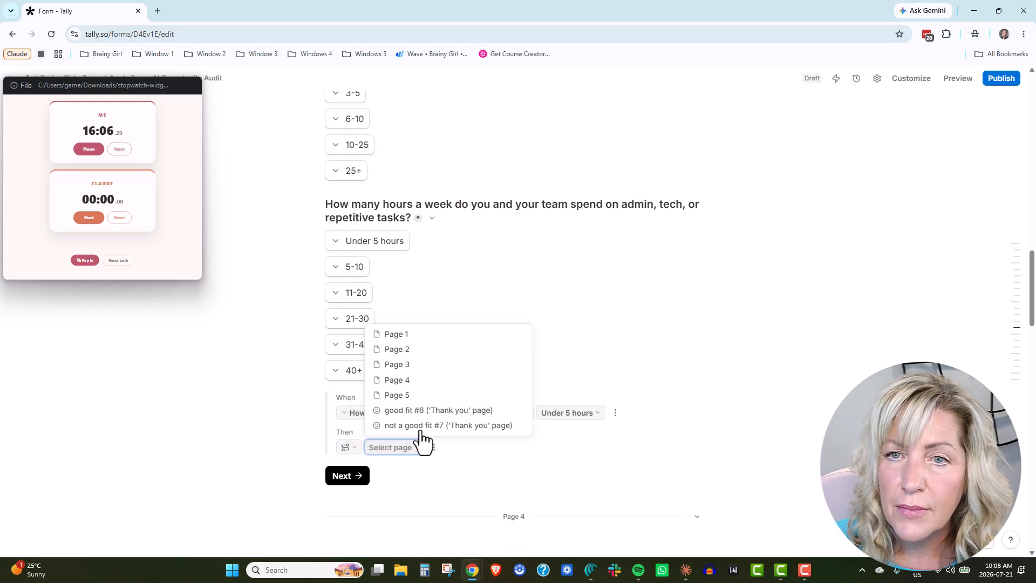
left_click(473, 426)
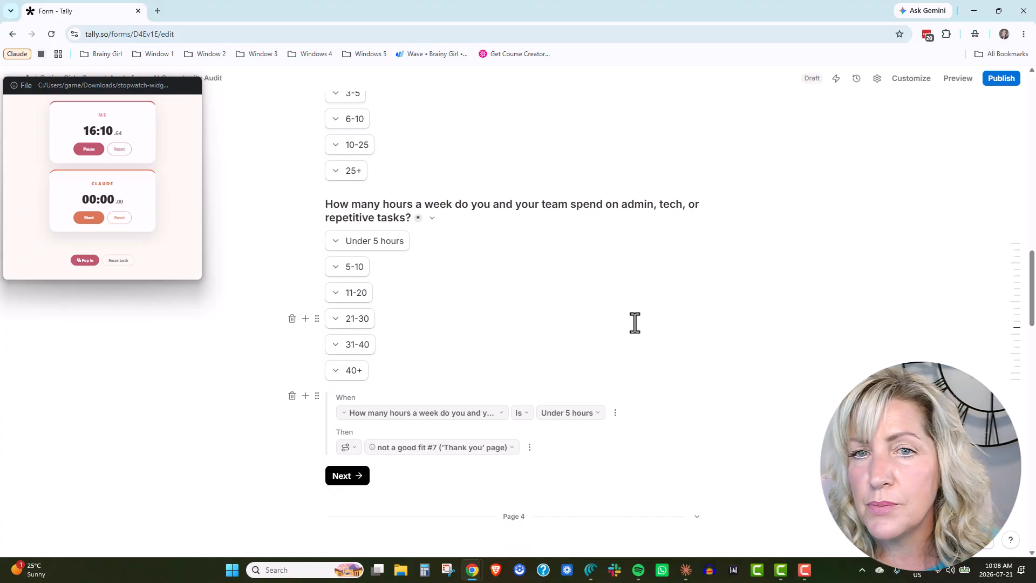
Enlarge the floating stopwatch window slightly and correct "tobook" to "to book" in page 1's consult question.
scroll(536, 268, "up", 10)
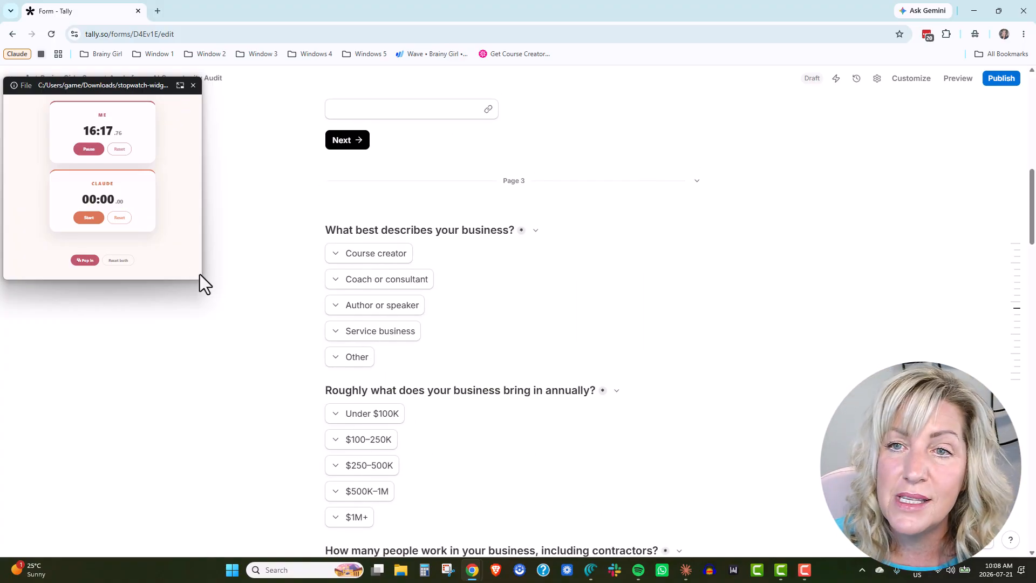
left_click_drag(202, 279, 225, 313)
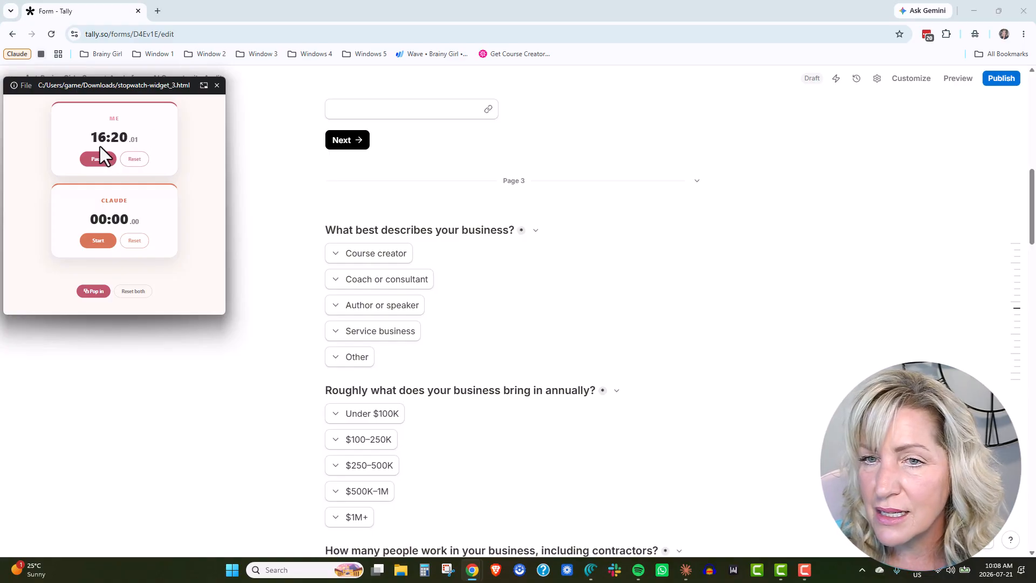
scroll(794, 268, "up", 11)
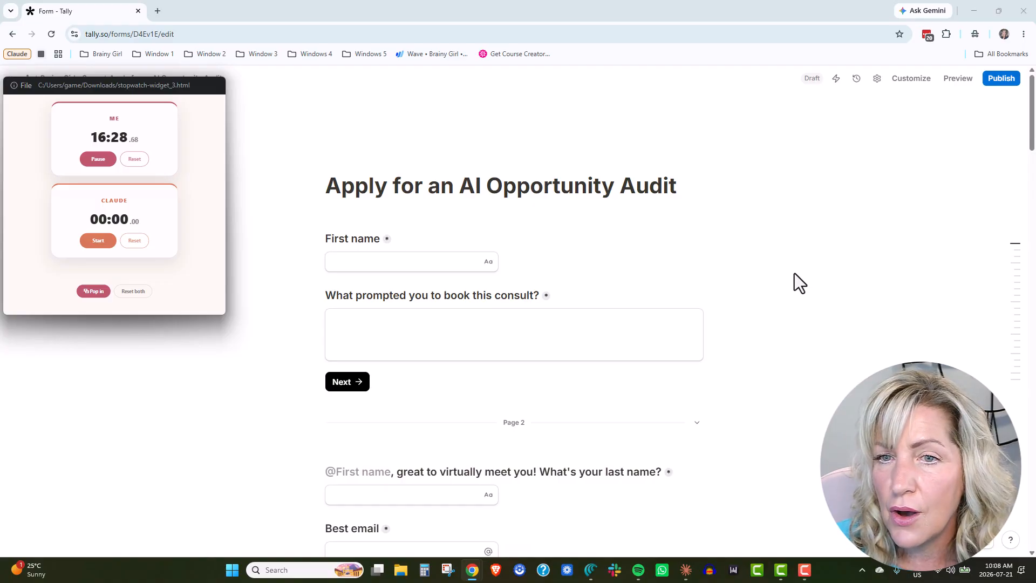
Enable the progress bar and self email notifications in the form settings, save the changes and return to the editor.
left_click(877, 79)
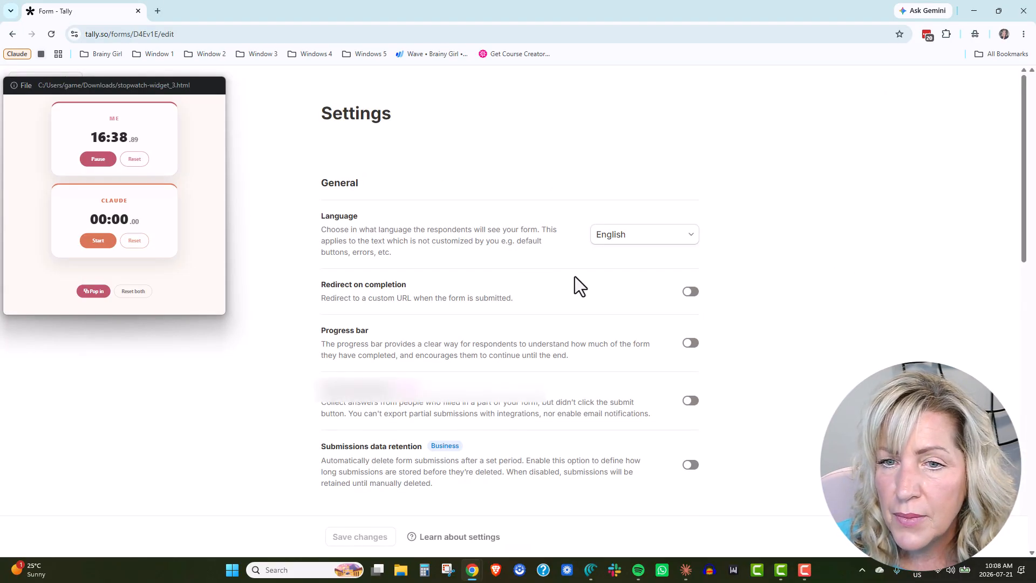
scroll(575, 277, "down", 3)
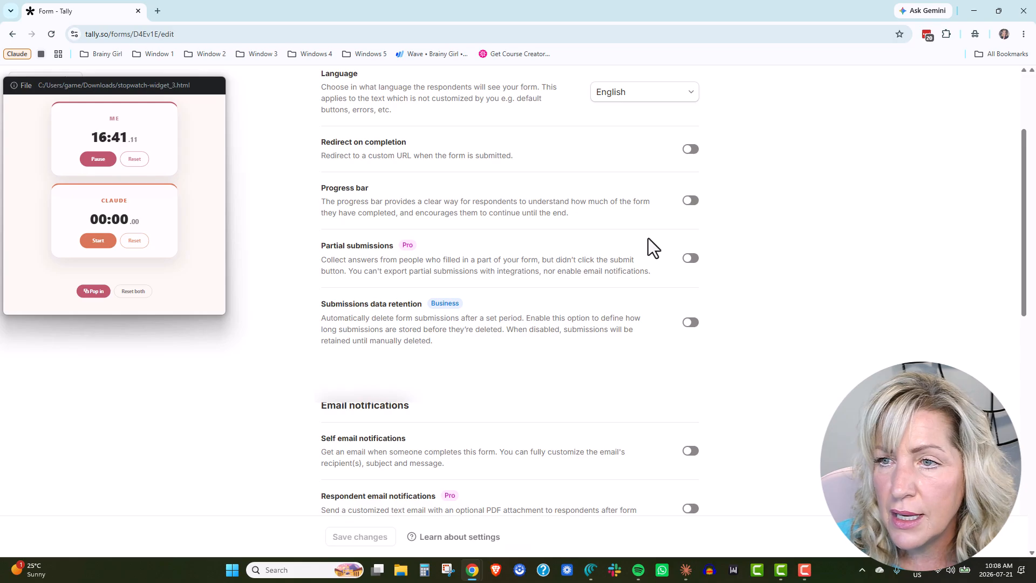
left_click(691, 200)
scroll(588, 287, "down", 3)
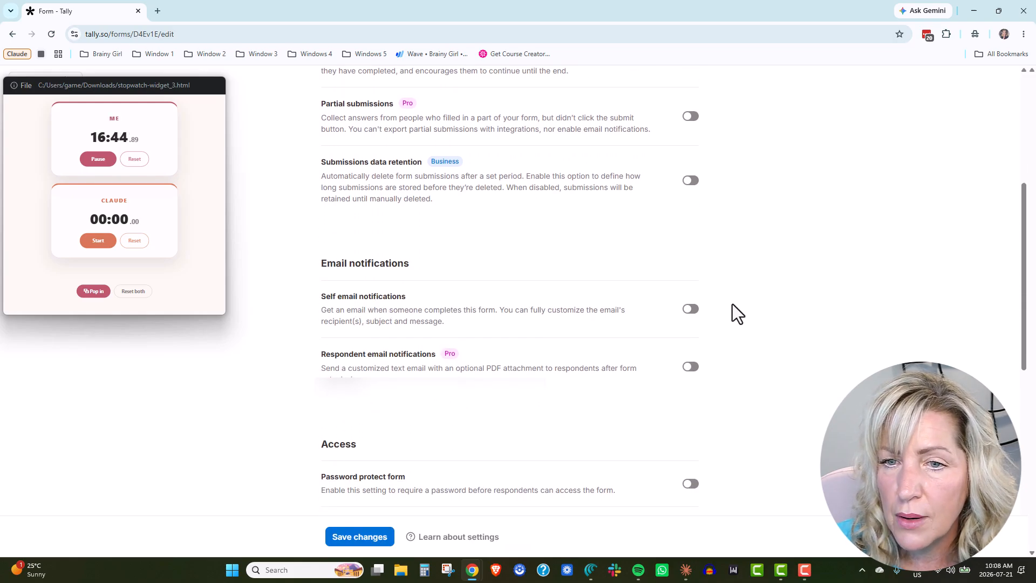
left_click(690, 309)
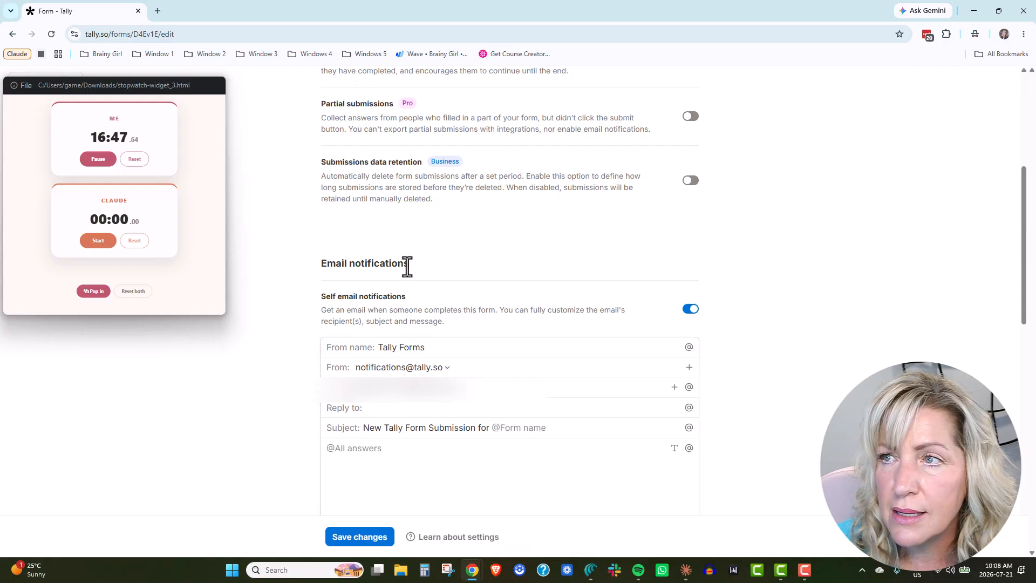
scroll(437, 331, "down", 2)
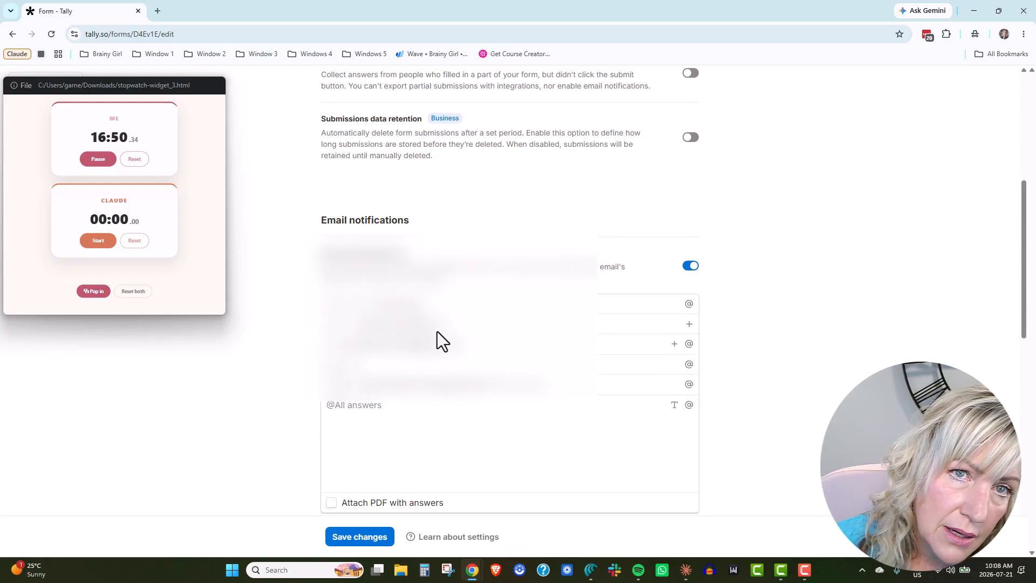
left_click(358, 539)
scroll(759, 287, "up", 8)
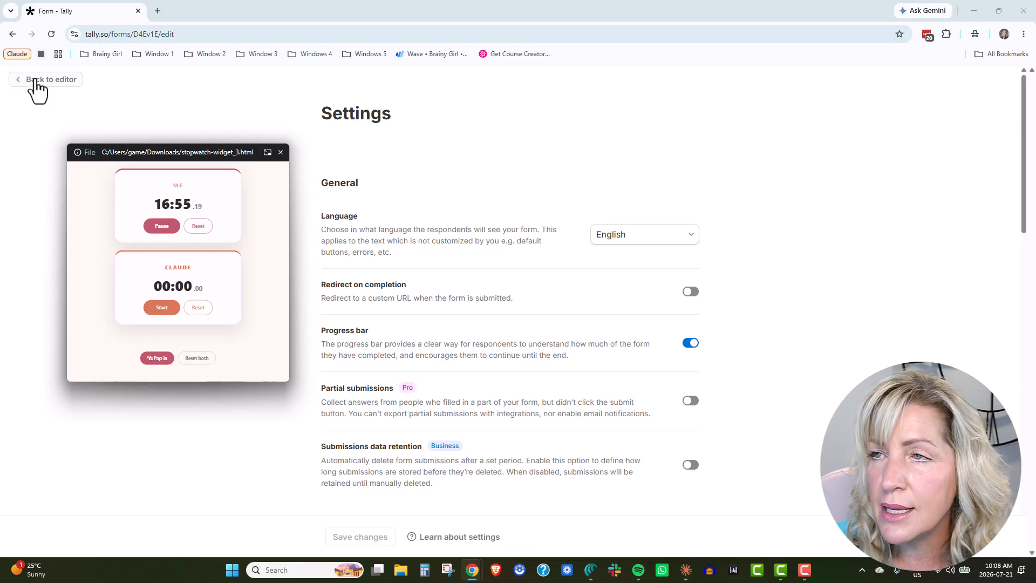
left_click(38, 80)
left_click_drag(196, 161, 140, 108)
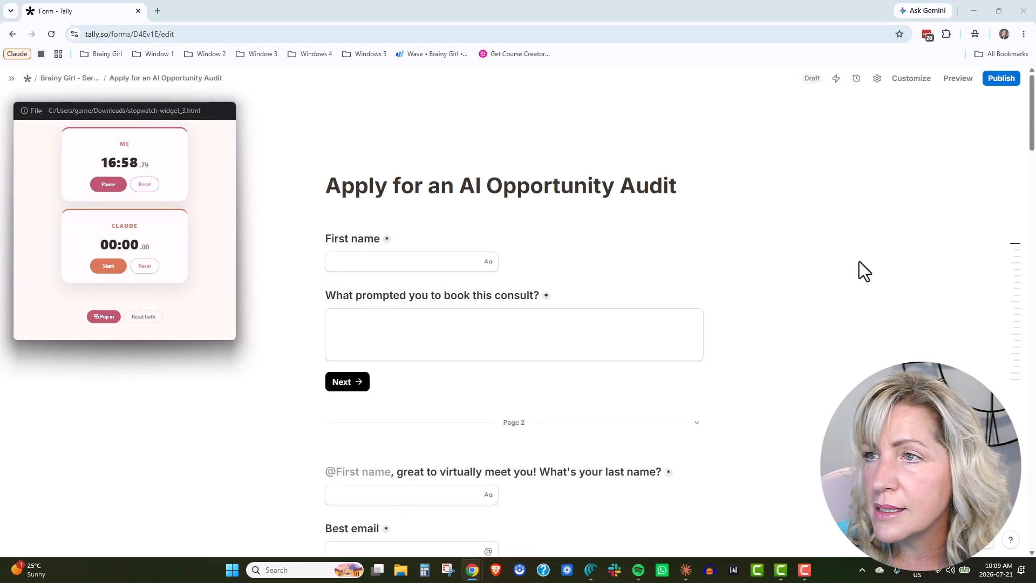
Customize the form's design by changing its font to Lato.
left_click(902, 81)
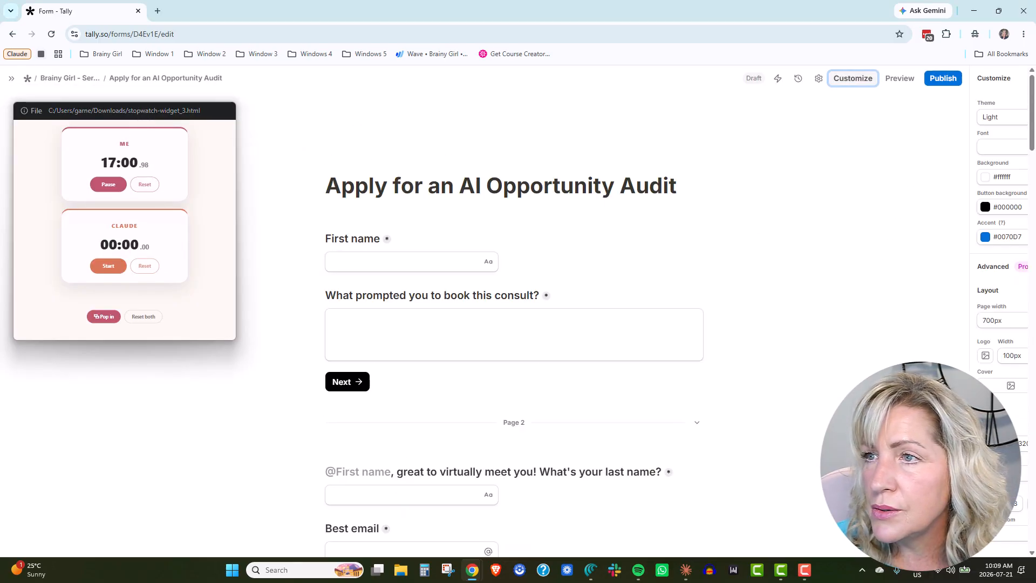
type("lato")
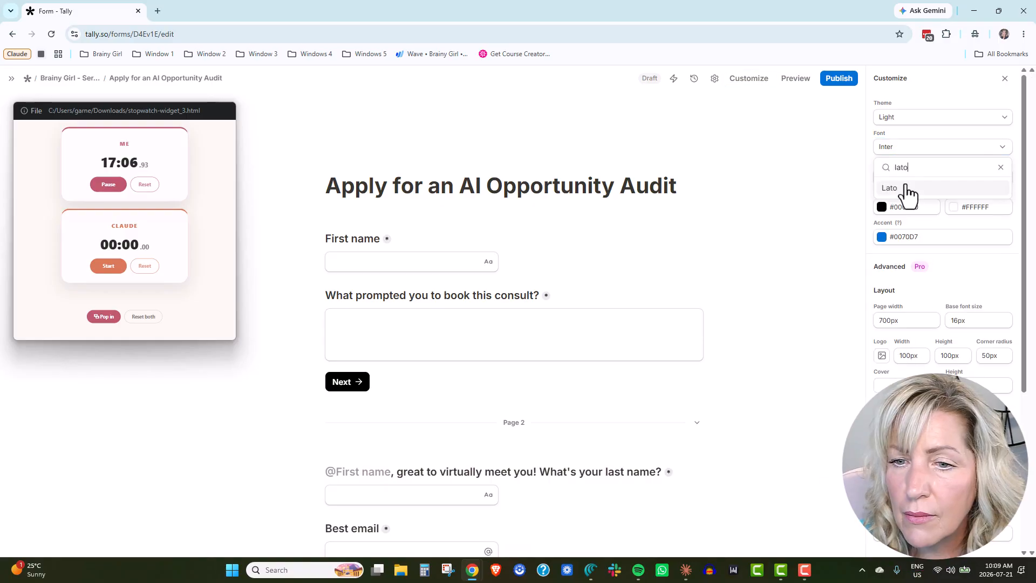
left_click(906, 191)
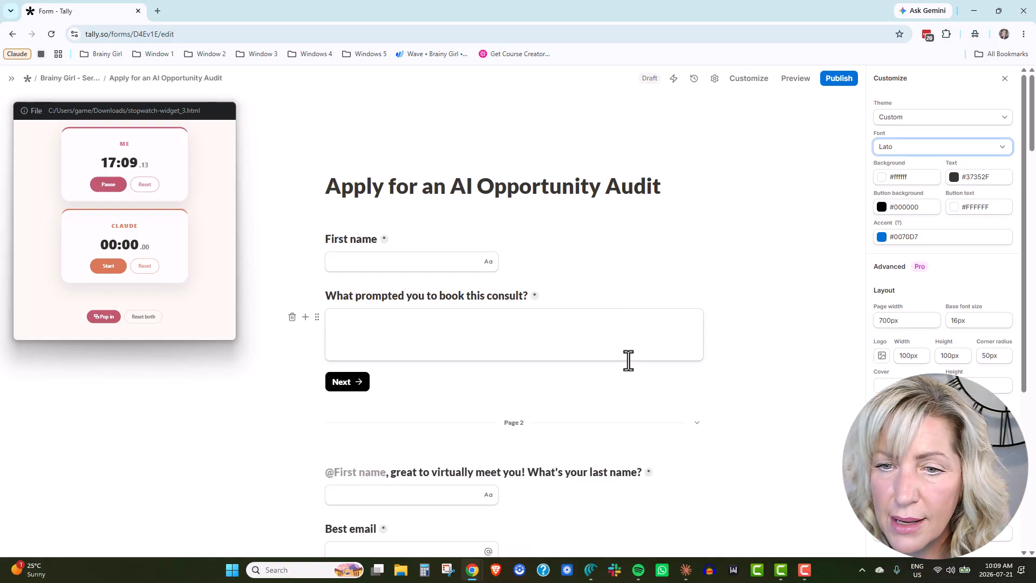
Set the form's button background colour to #5B7A99.
key("alt+Tab")
key("alt+Tab")
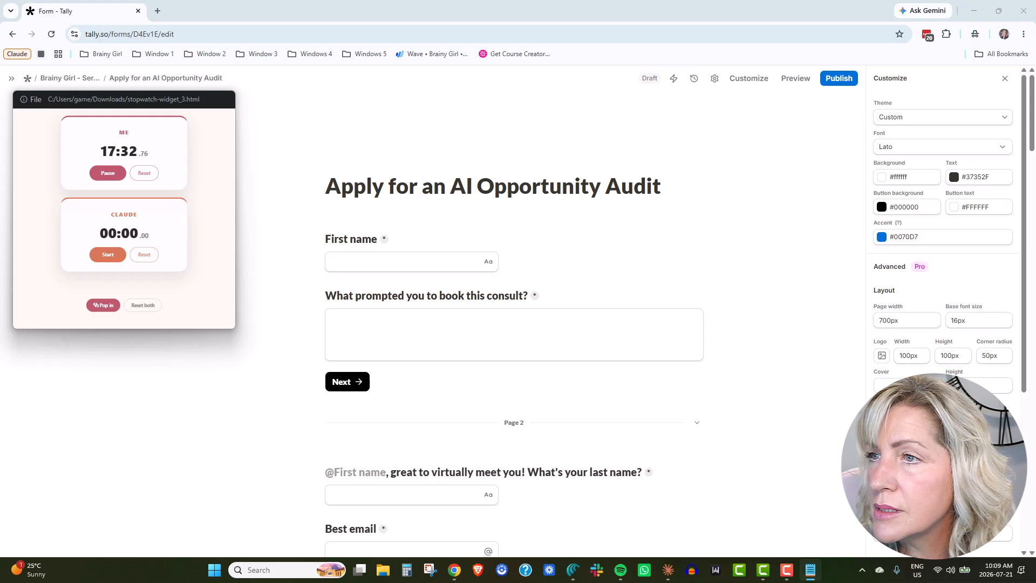
left_click(982, 212)
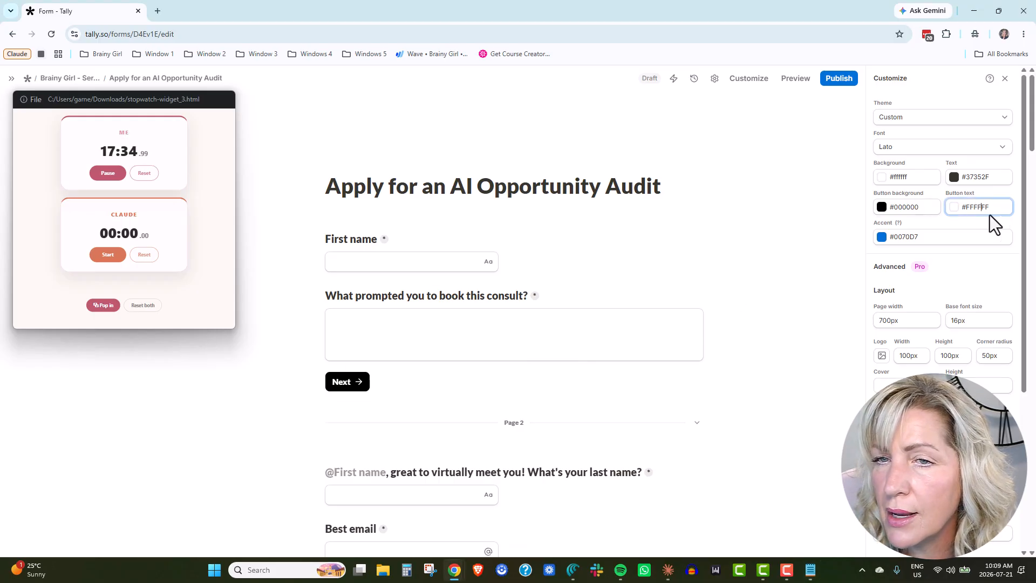
left_click(909, 206)
key("ctrl+a")
type("#5B7A99")
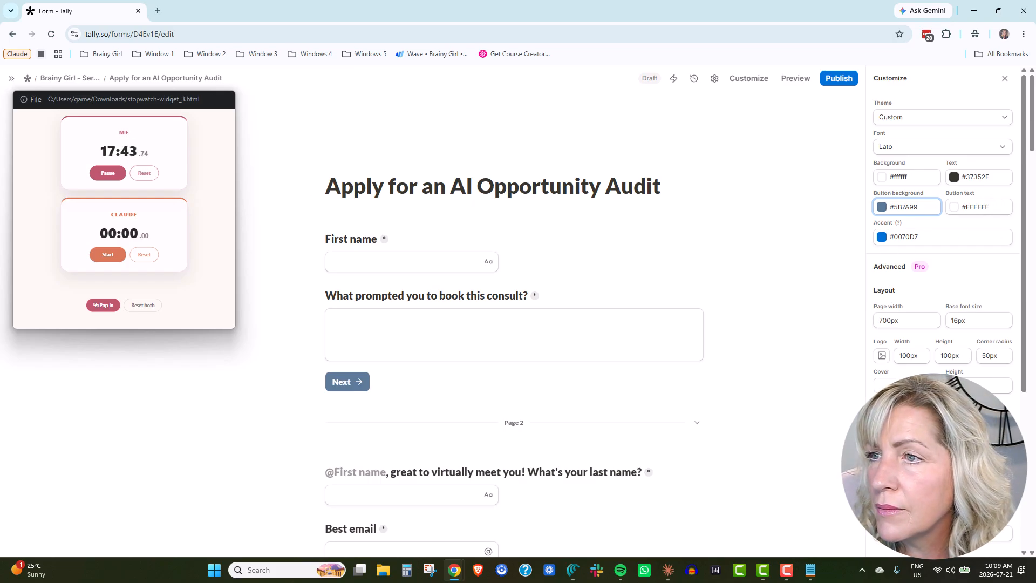
Set the form's accent colour to #BE586D.
key("alt+Tab")
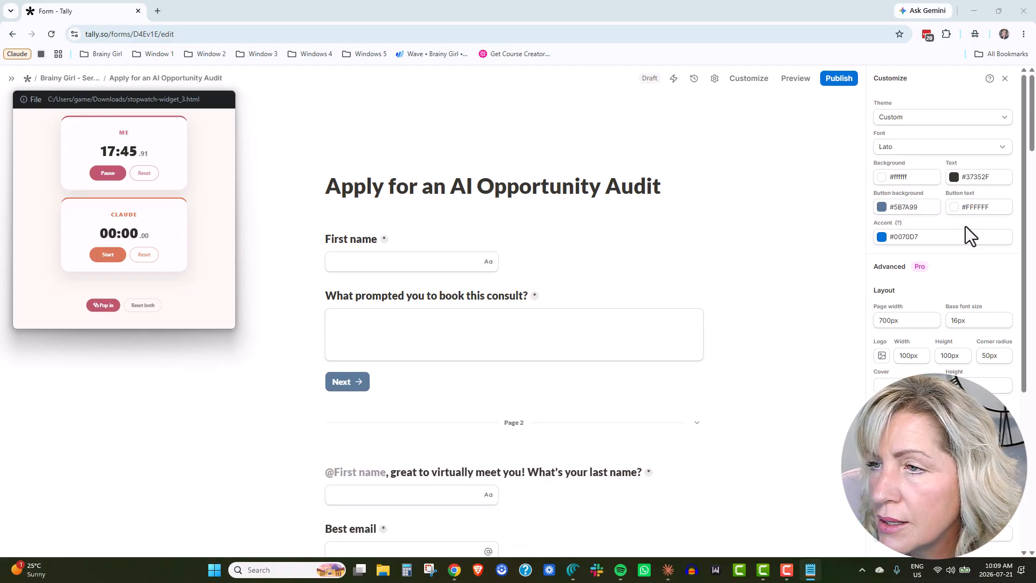
left_click(946, 237)
key("ctrl+a")
type("#BE586D")
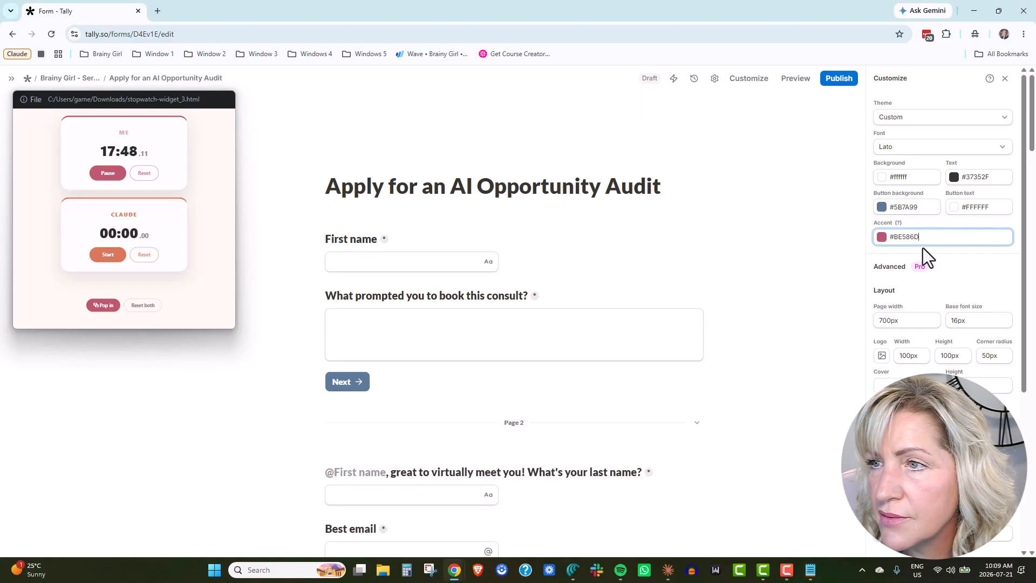
Look over the advanced design options, close the customization and check the restyled form from first page to thank-you pages.
scroll(948, 249, "down", 3)
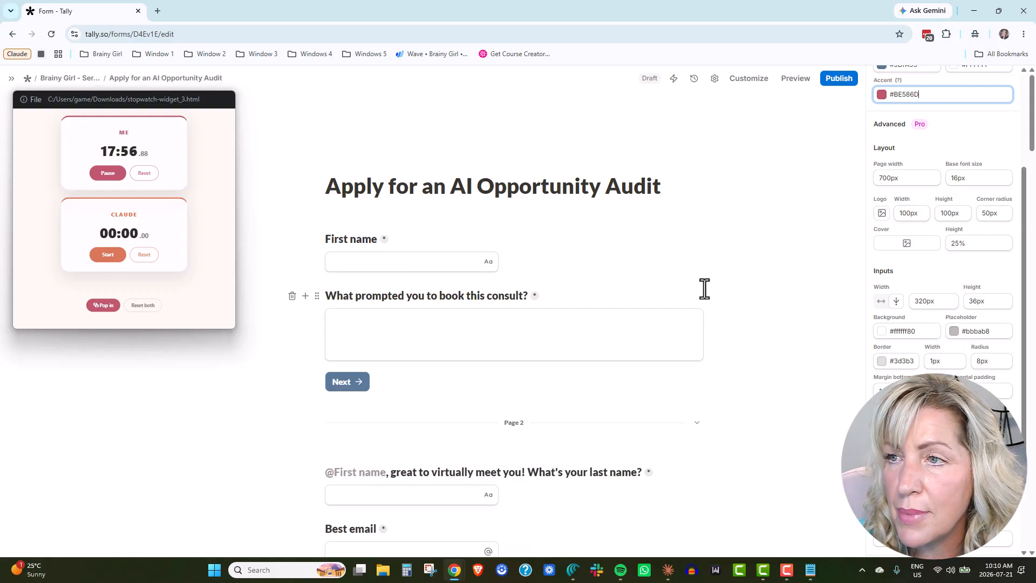
scroll(713, 280, "down", 1)
scroll(713, 281, "up", 1)
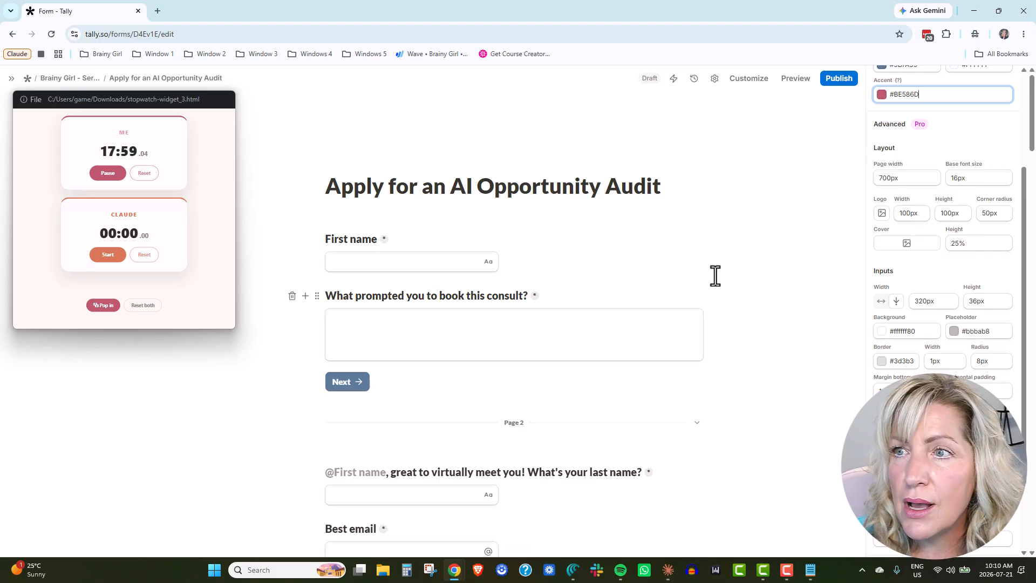
scroll(969, 251, "up", 3)
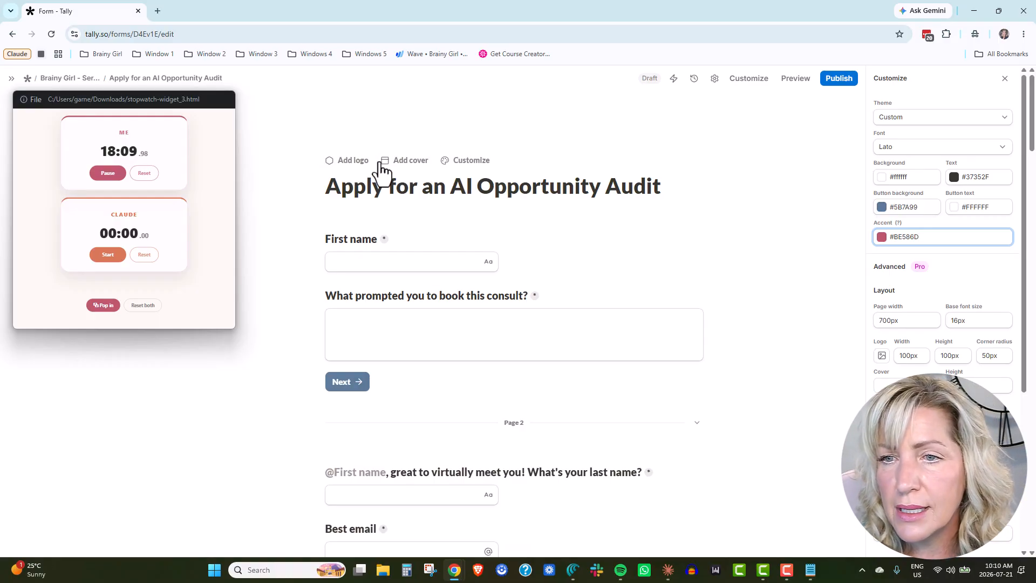
scroll(724, 204, "down", 5)
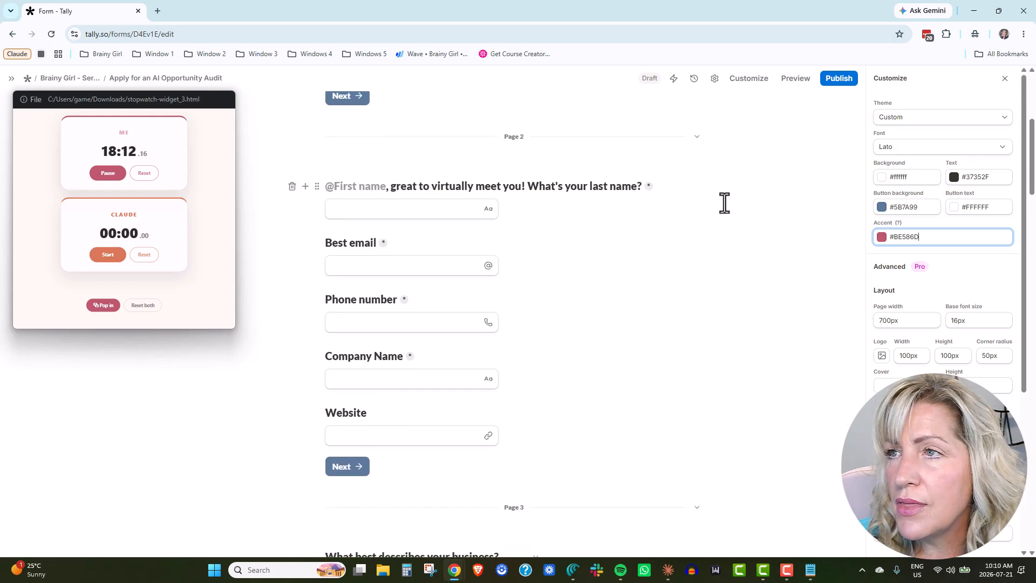
scroll(725, 204, "down", 20)
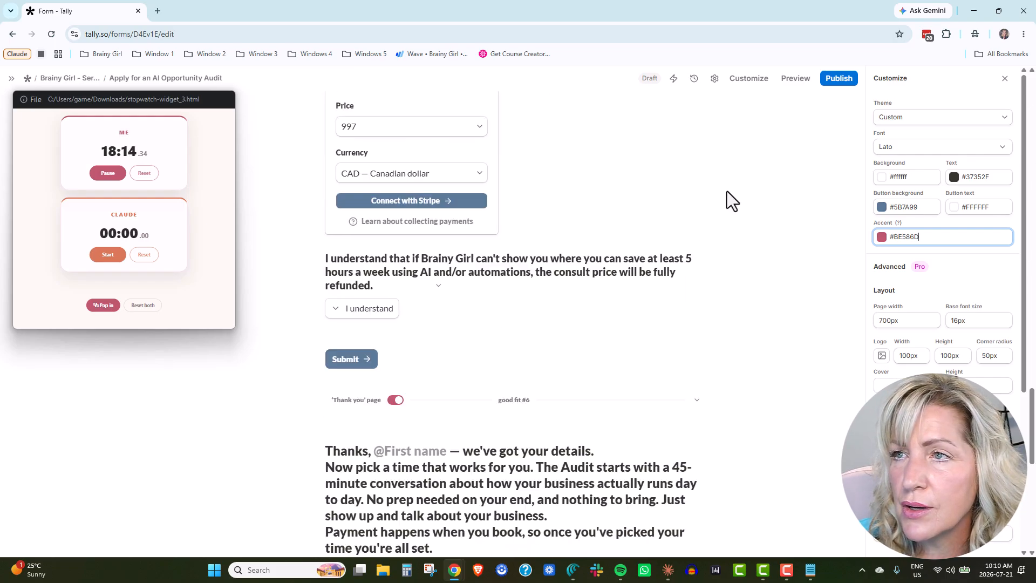
scroll(727, 192, "down", 10)
left_click(1005, 78)
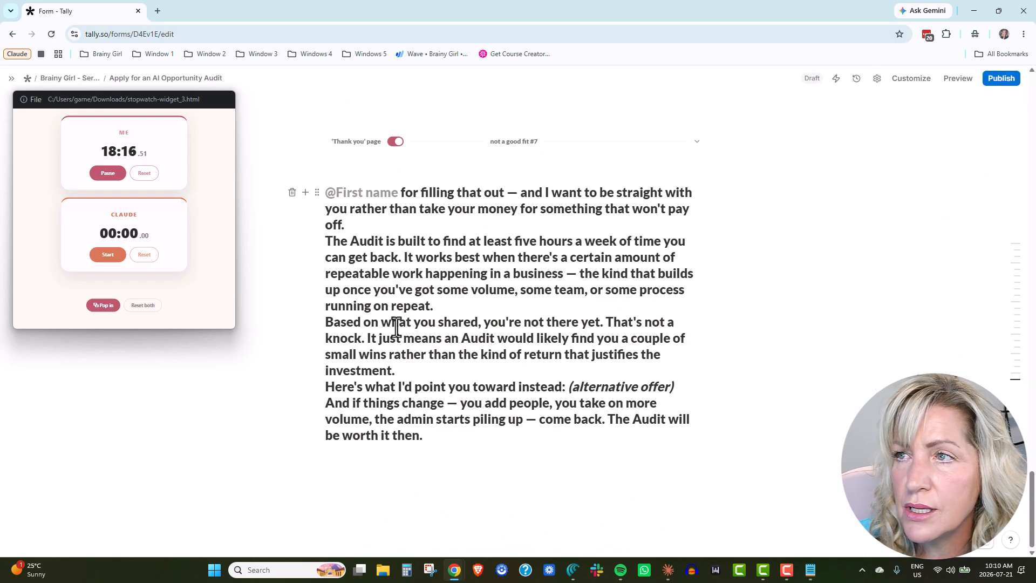
scroll(844, 248, "up", 20)
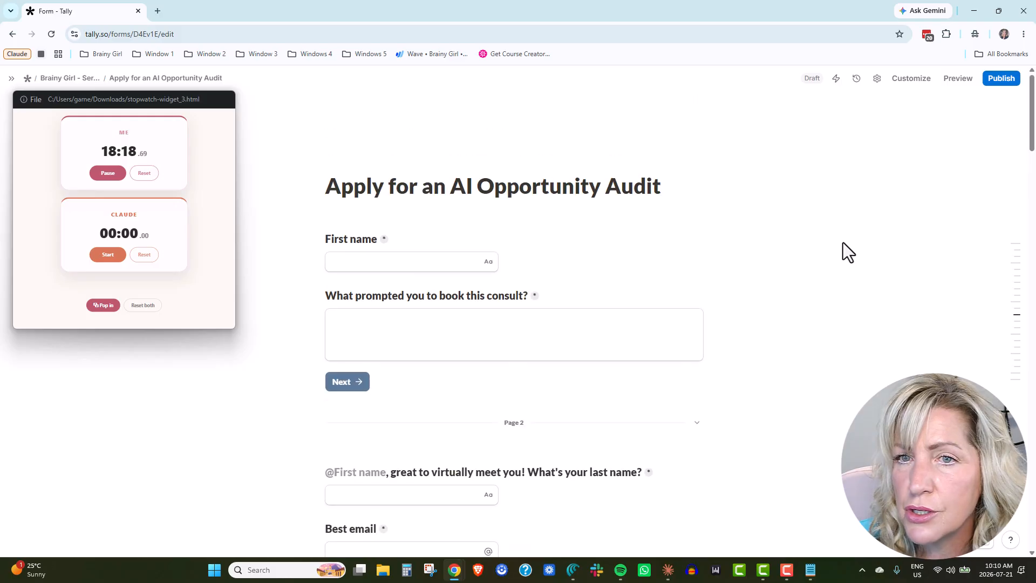
Publish the form and copy its share link.
left_click(999, 79)
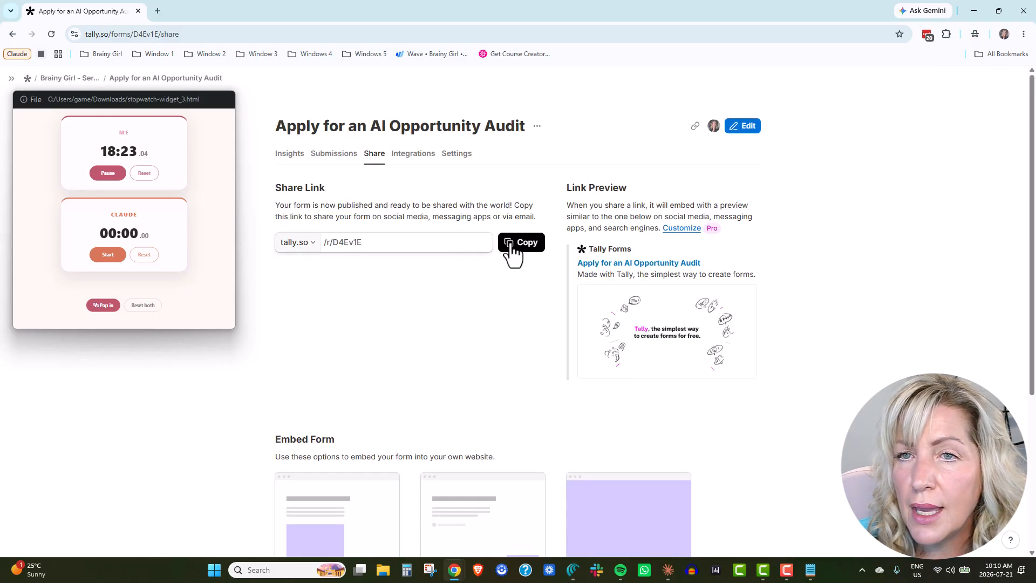
left_click(511, 254)
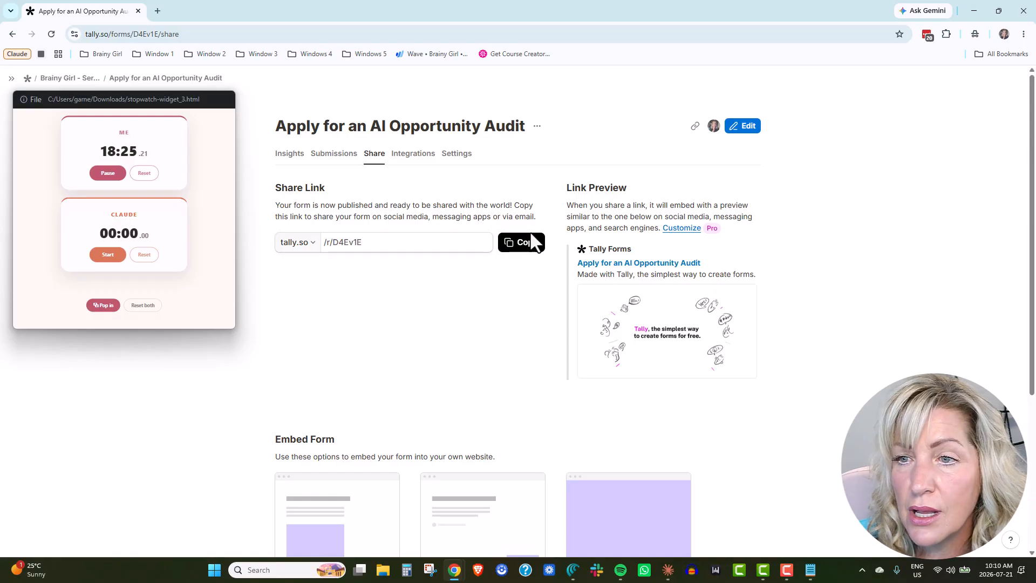
Examine the published form's integrations, submissions and insights, ending at its sharing options.
left_click(411, 163)
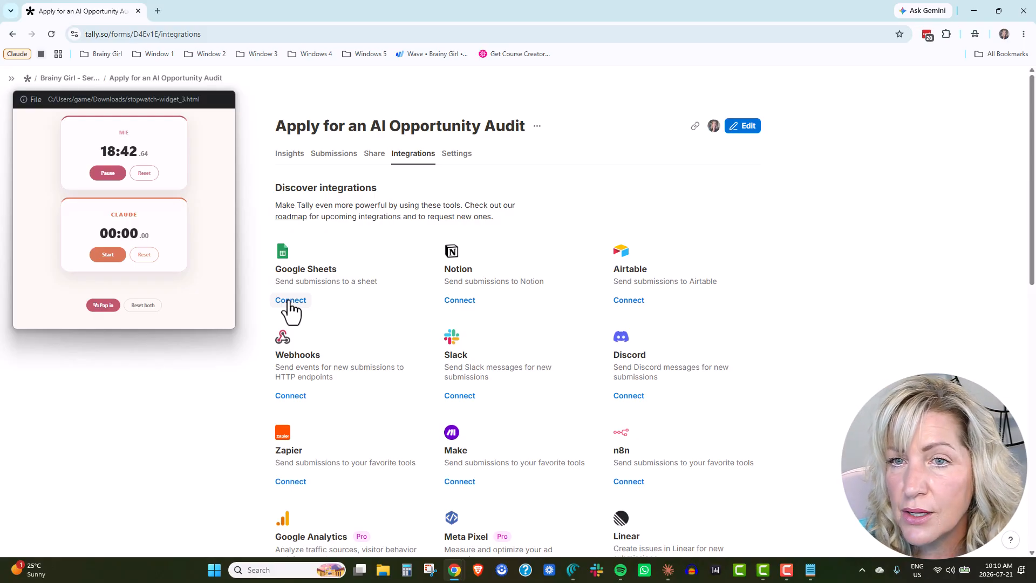
left_click(332, 155)
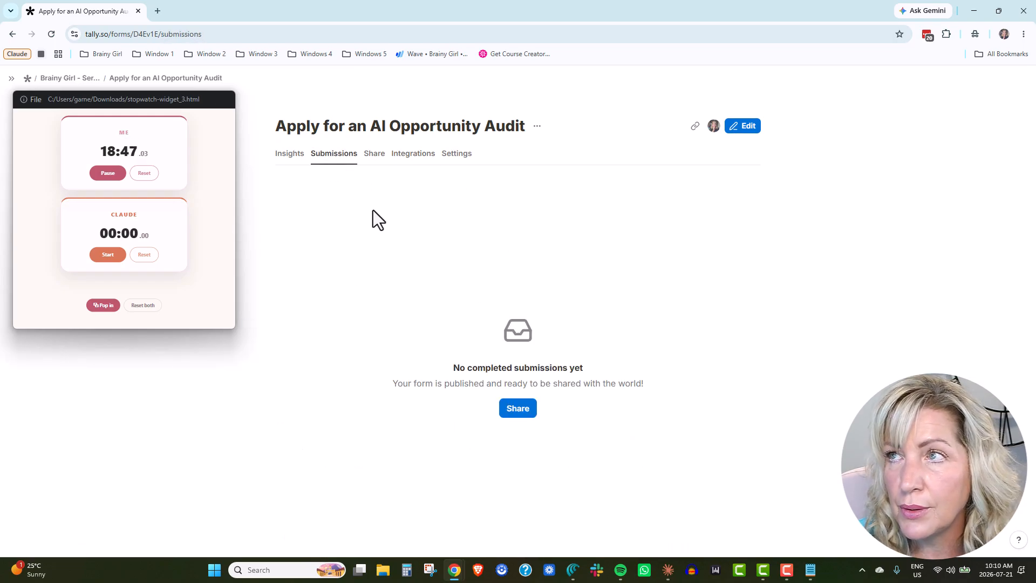
left_click(288, 156)
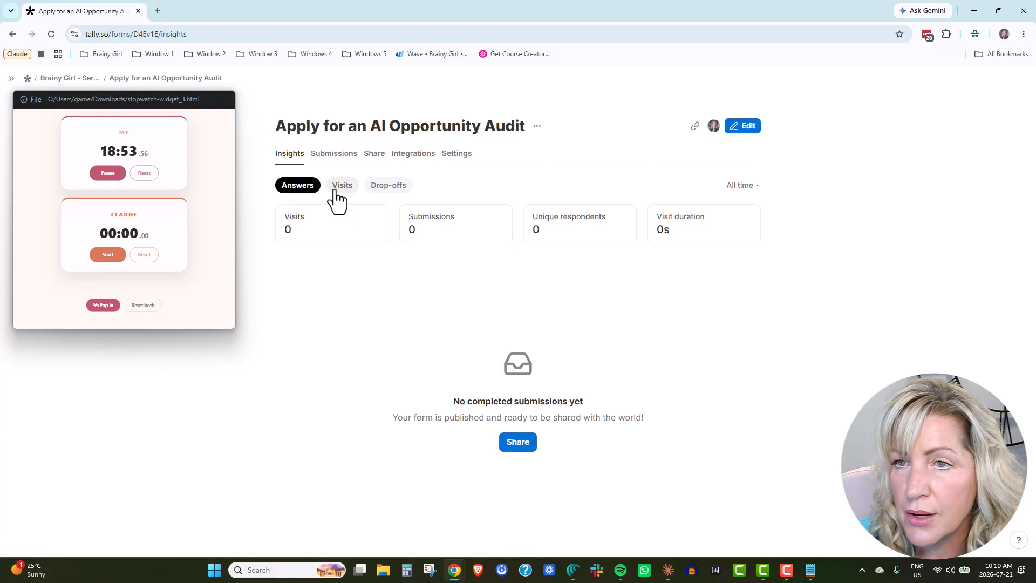
left_click_drag(422, 223, 387, 227)
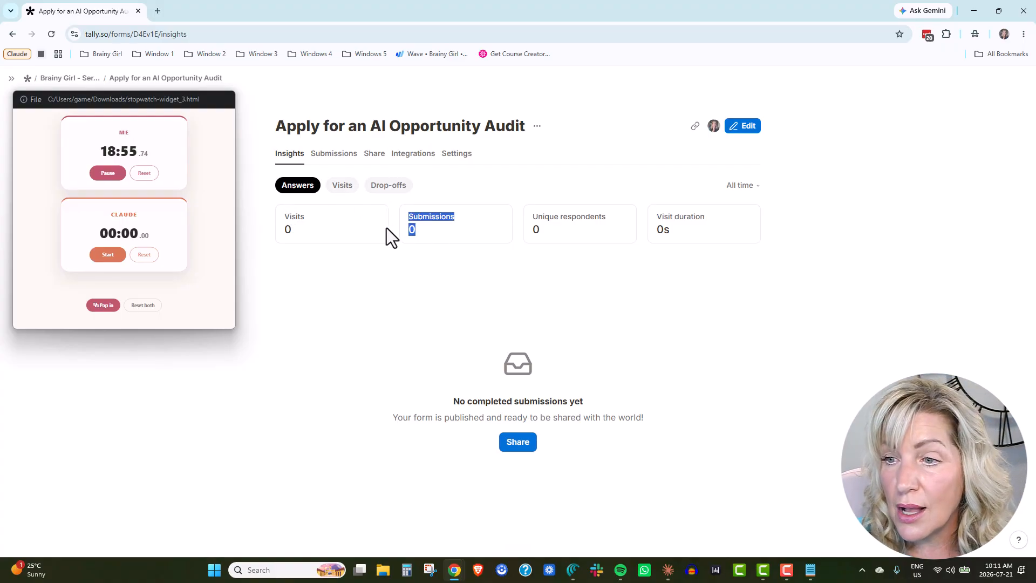
left_click_drag(587, 239, 539, 243)
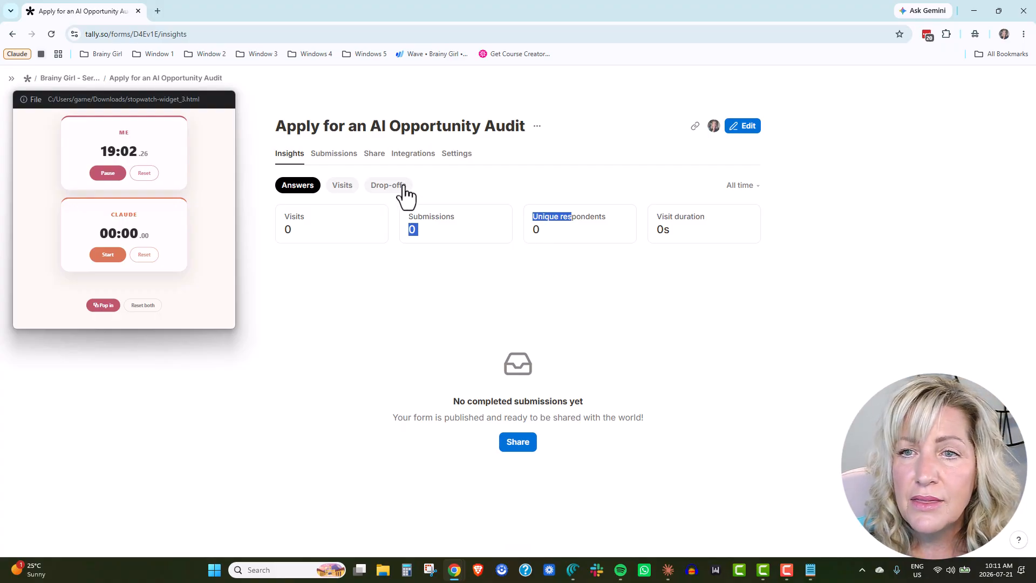
left_click(344, 156)
left_click(378, 156)
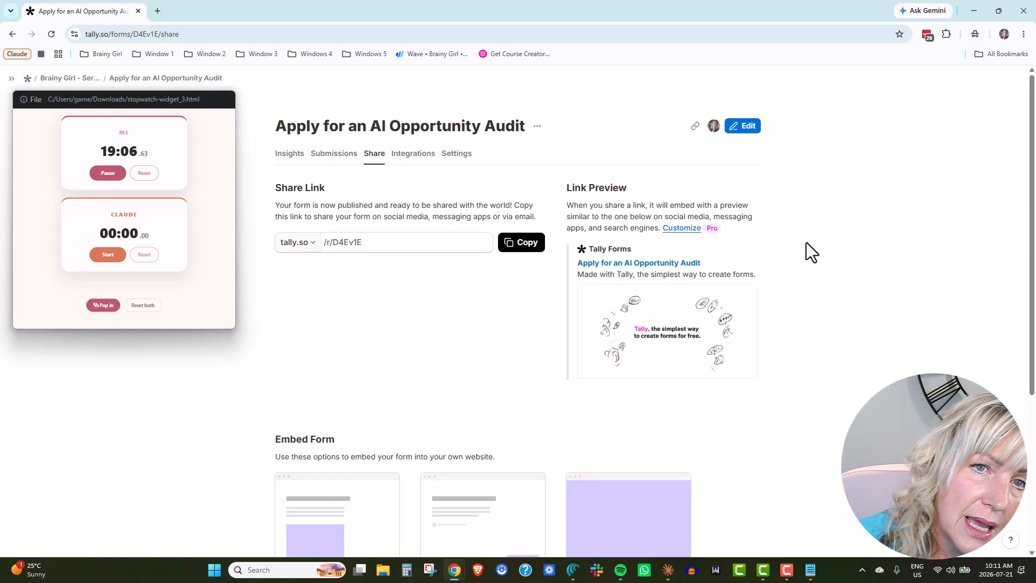
Pause the ME stopwatch and switch to the Claude app to open its connector settings.
left_click(112, 178)
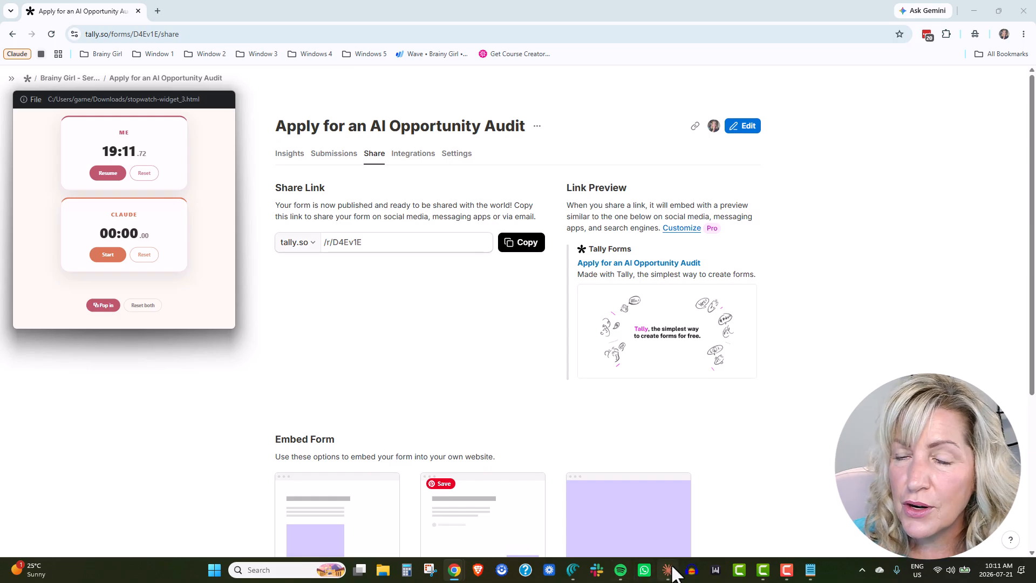
mouse_move(671, 569)
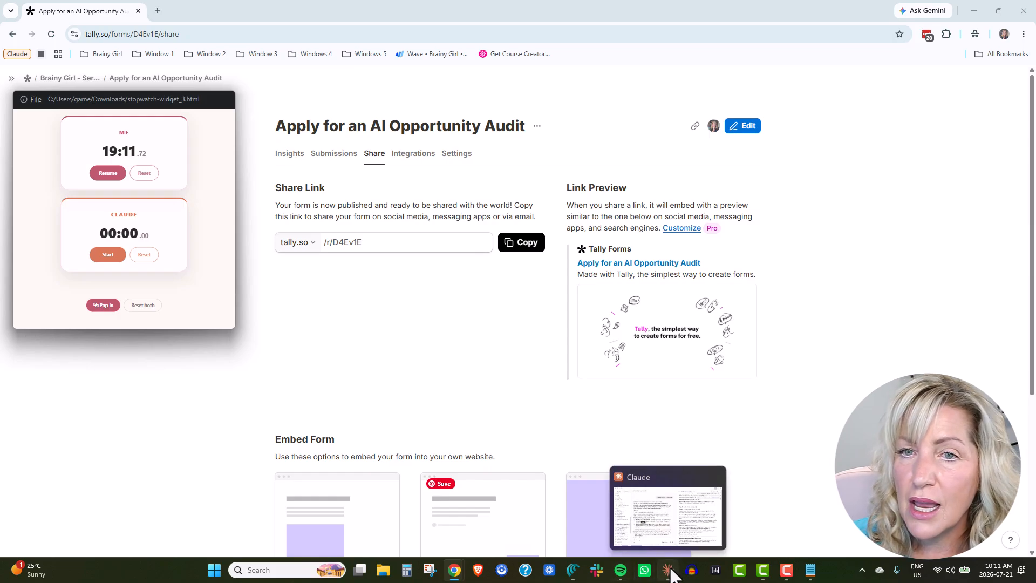
left_click(657, 523)
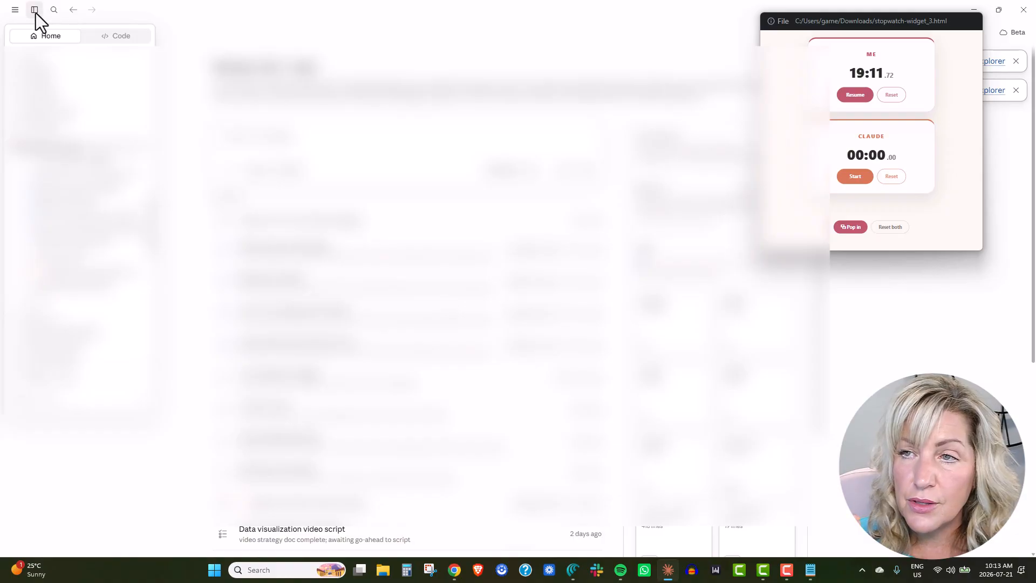
left_click(35, 13)
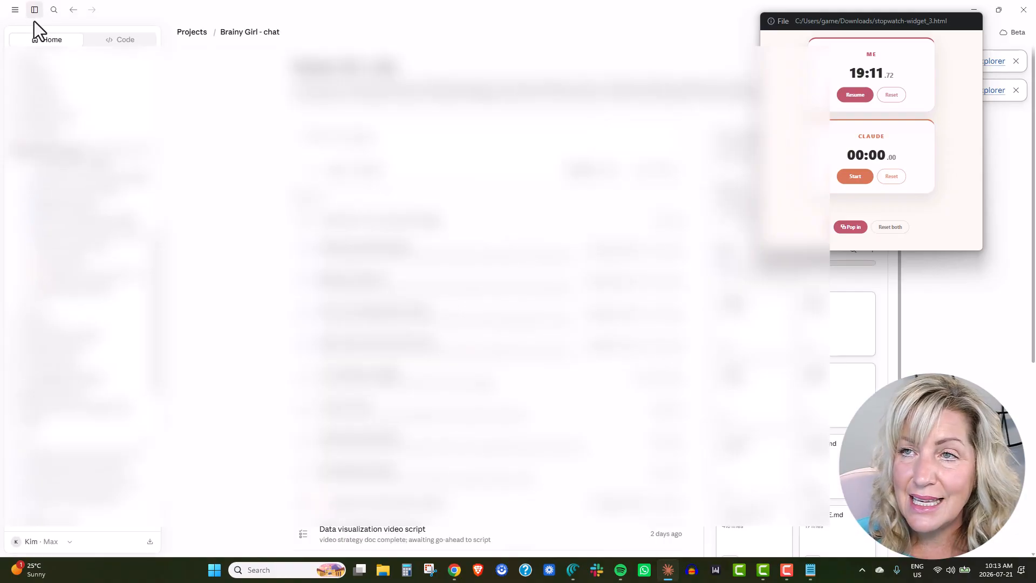
left_click(40, 542)
left_click(34, 401)
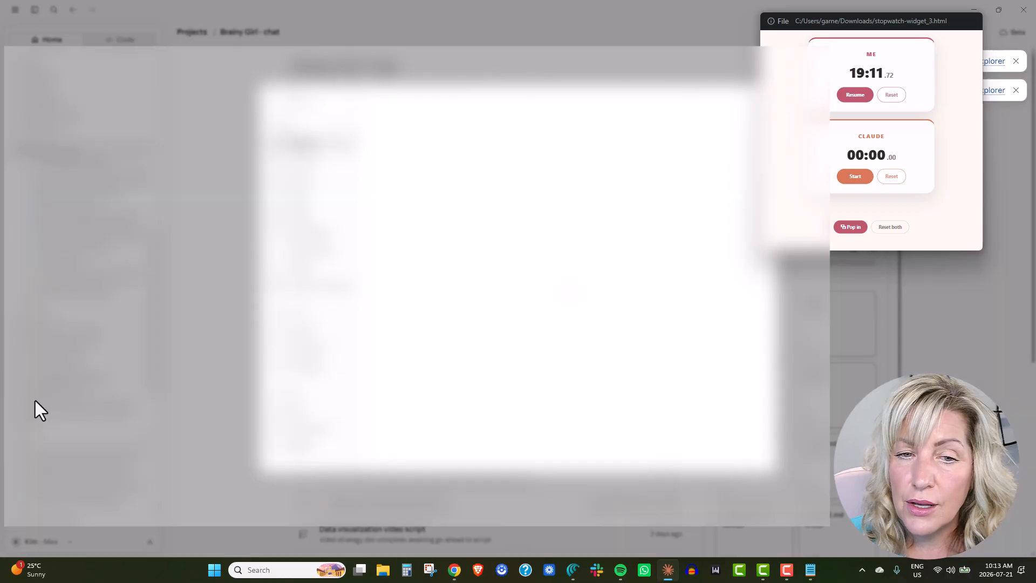
left_click(303, 430)
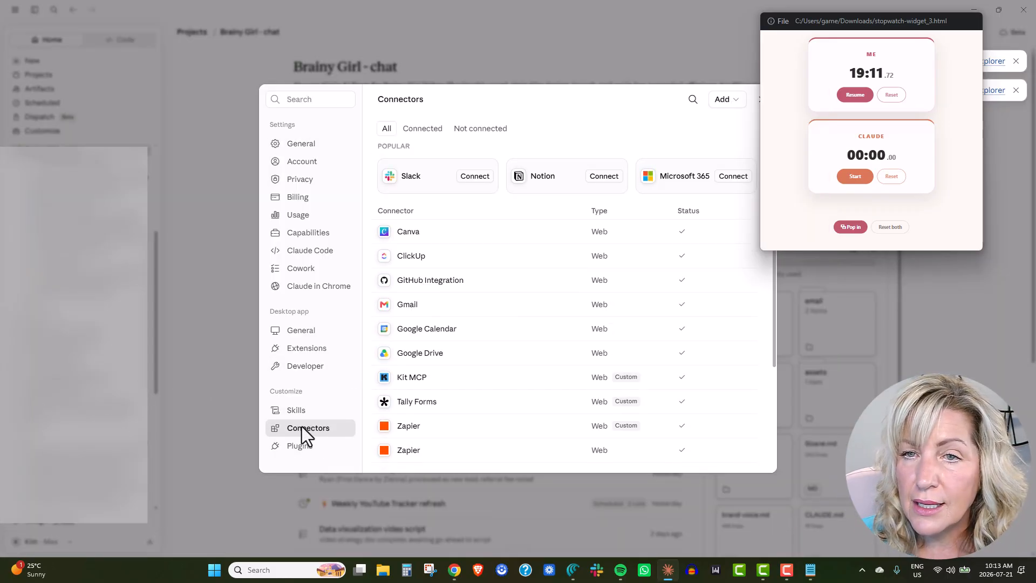
Try to add a custom connector named "Tally MCP" with the server URL left empty.
left_click(727, 98)
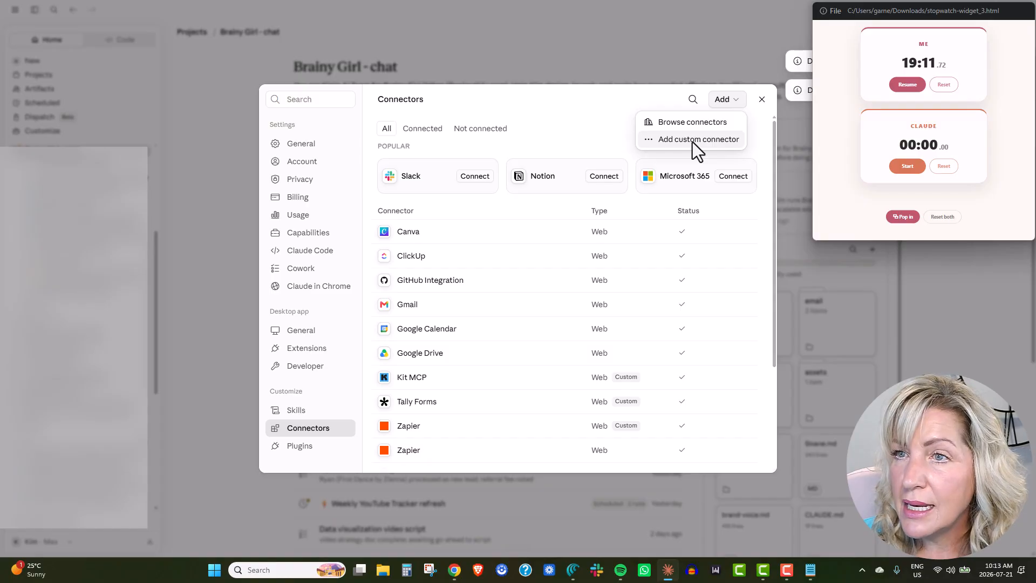
left_click(692, 139)
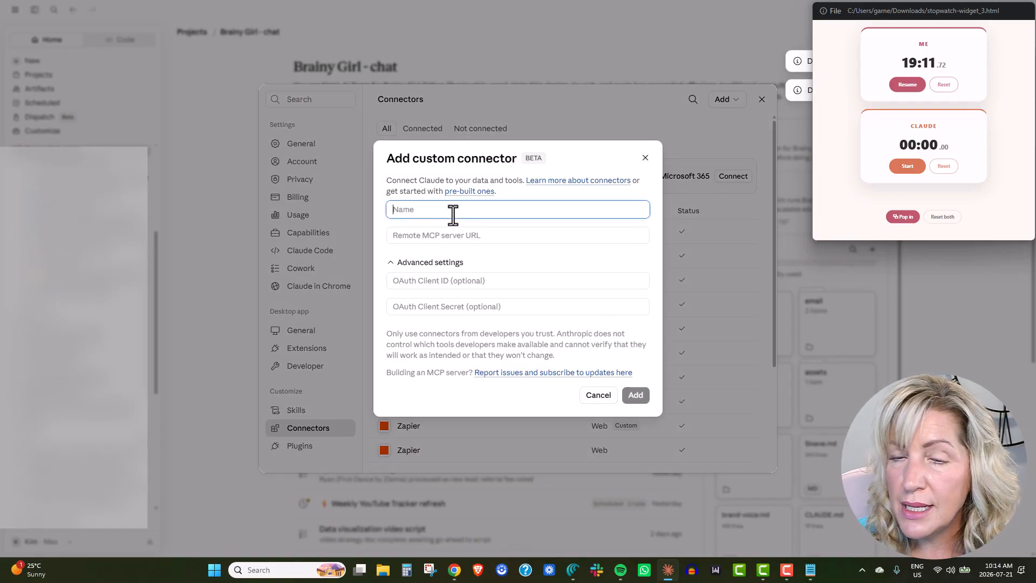
type("Tally MCP")
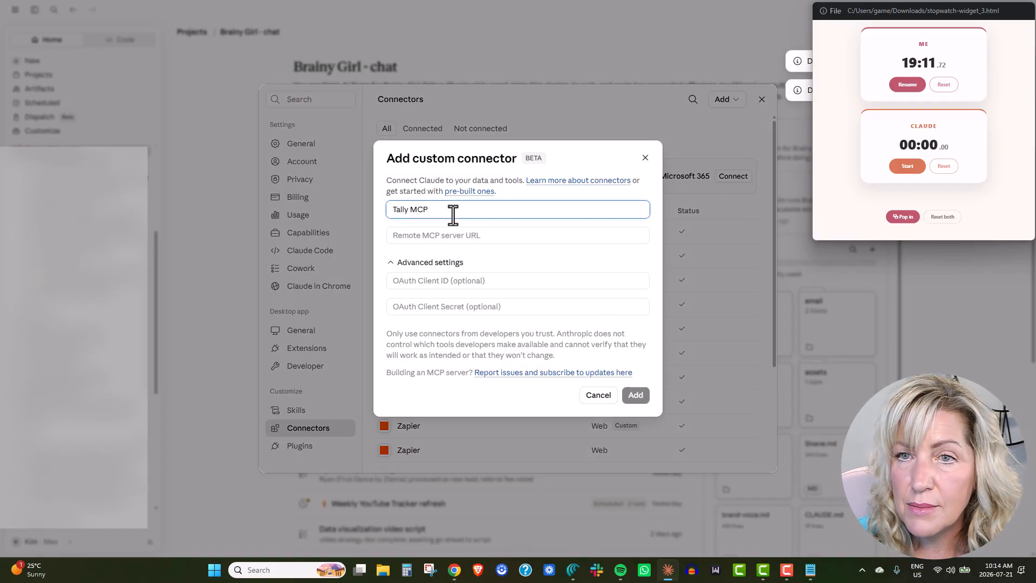
left_click(453, 236)
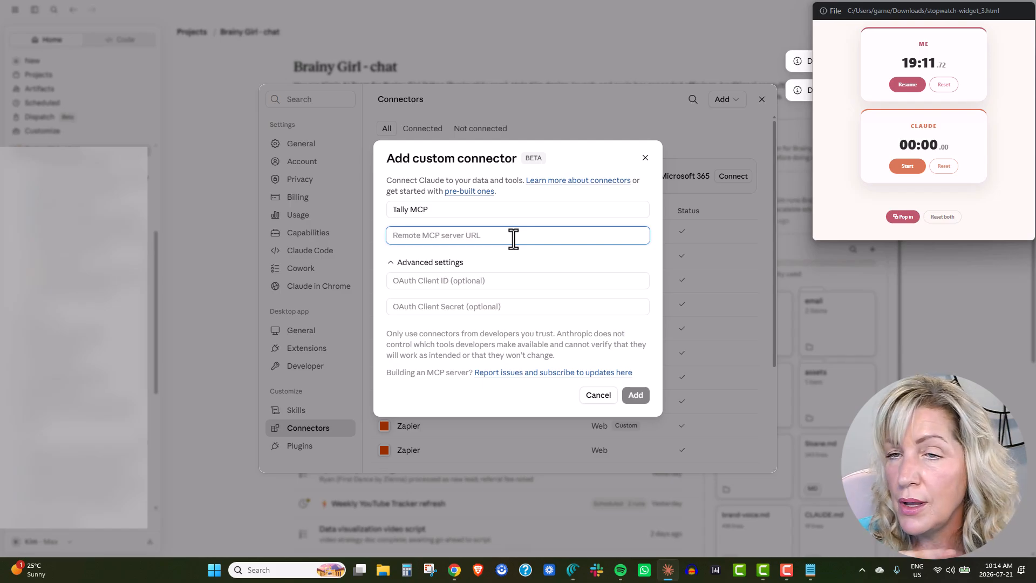
left_click(636, 395)
Set all read-only tools of the Tally Forms connector to Always allow.
scroll(456, 320, "down", 2)
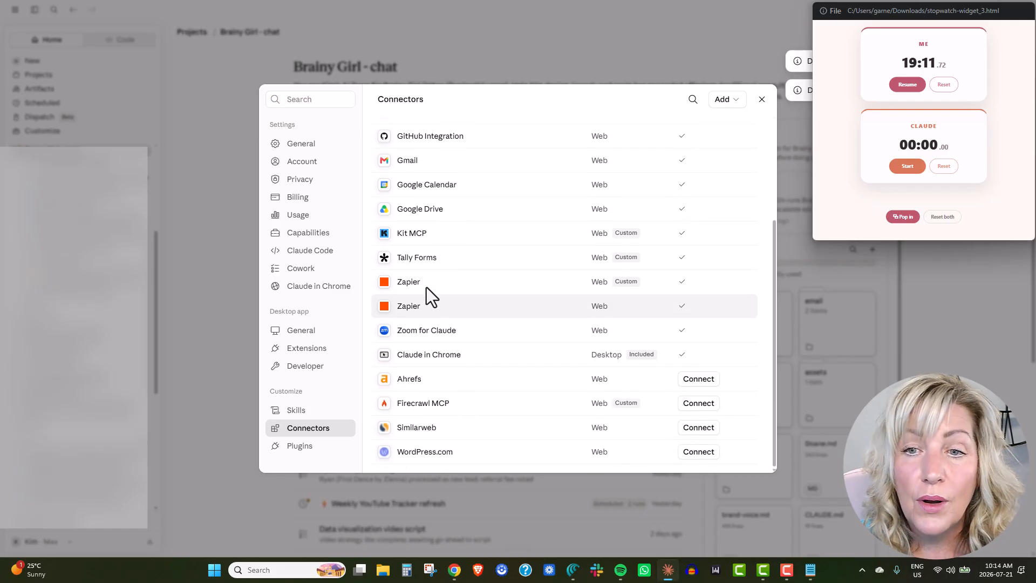
left_click(413, 259)
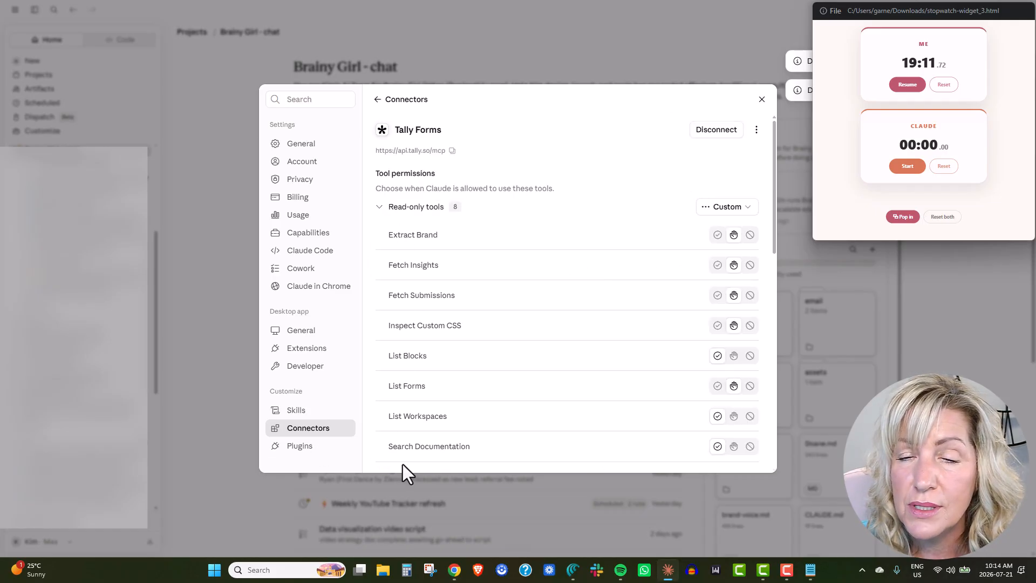
left_click(731, 209)
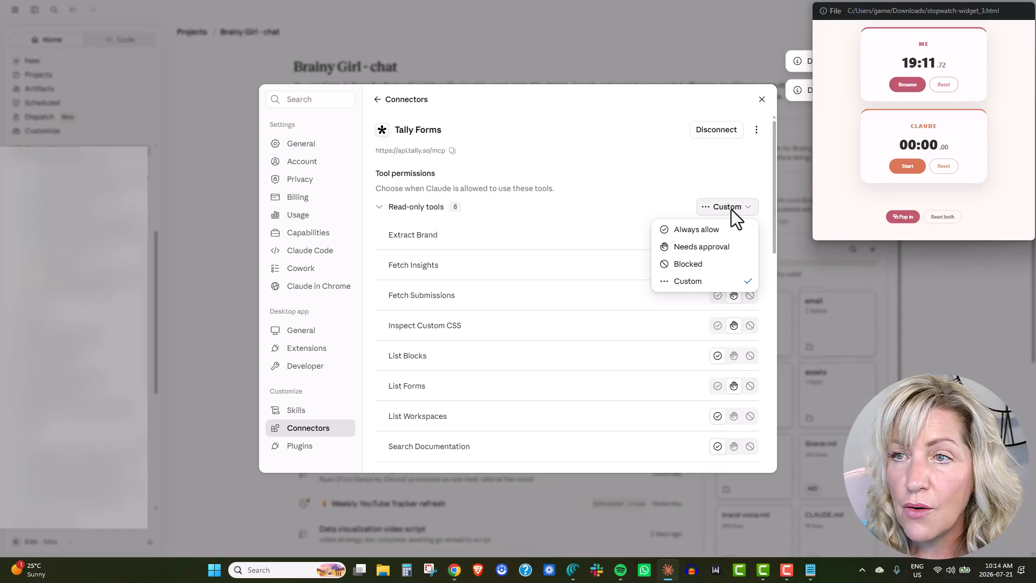
left_click(695, 228)
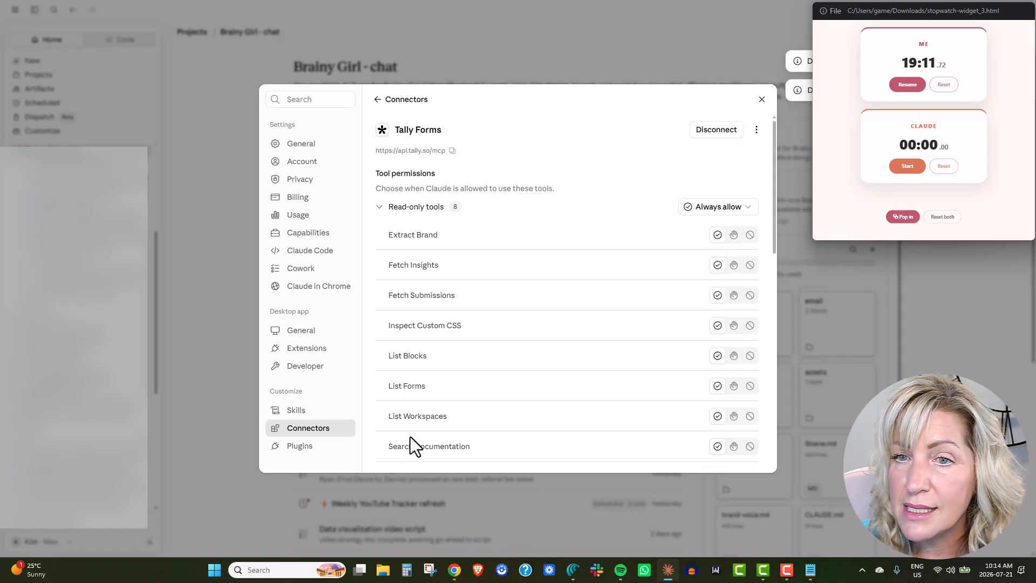
scroll(615, 319, "down", 5)
scroll(615, 309, "down", 5)
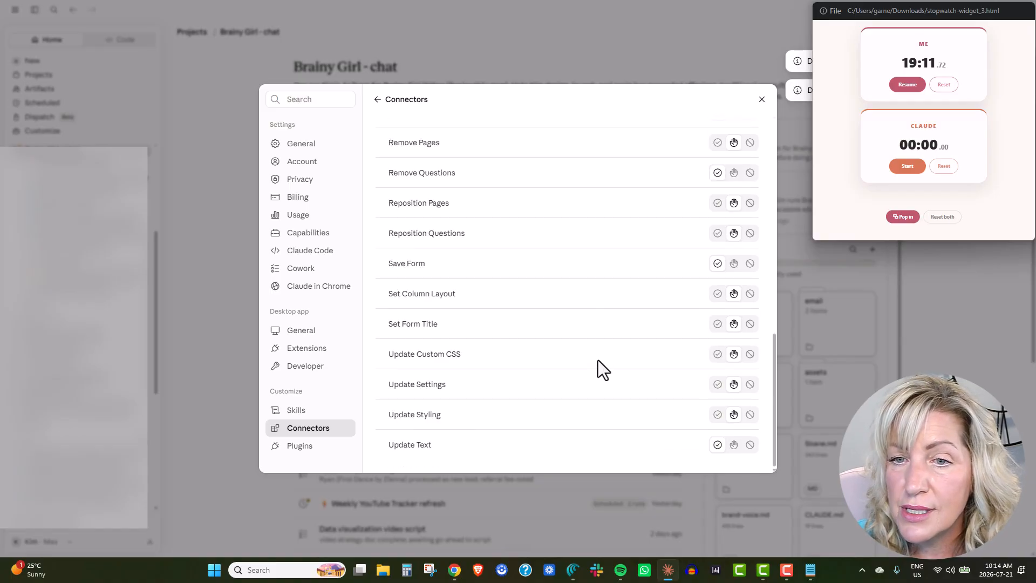
Set all write/delete tools of the Tally Forms connector to Always allow.
scroll(659, 384, "up", 2)
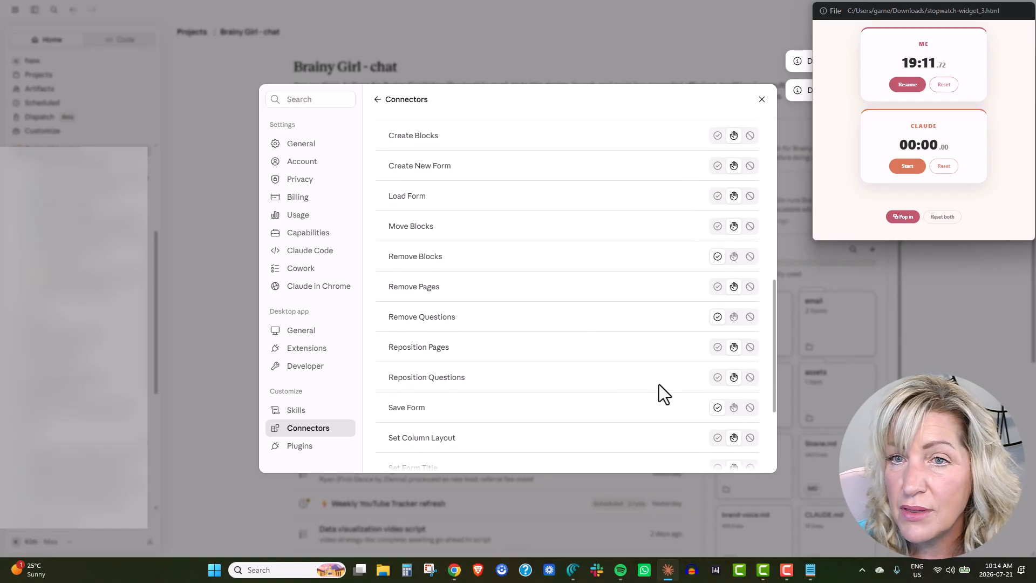
scroll(659, 384, "up", 5)
left_click(743, 331)
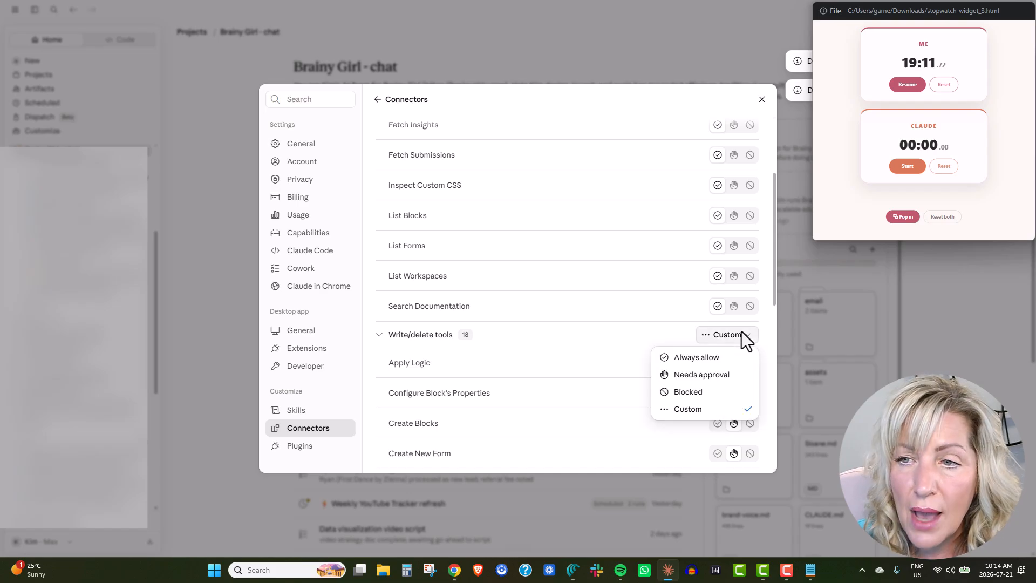
left_click(647, 351)
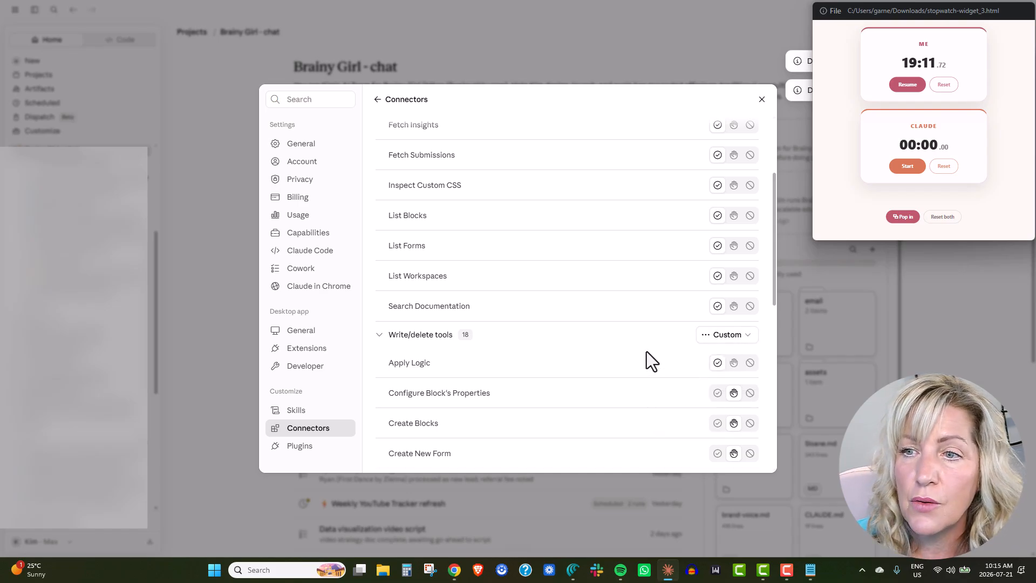
left_click(735, 361)
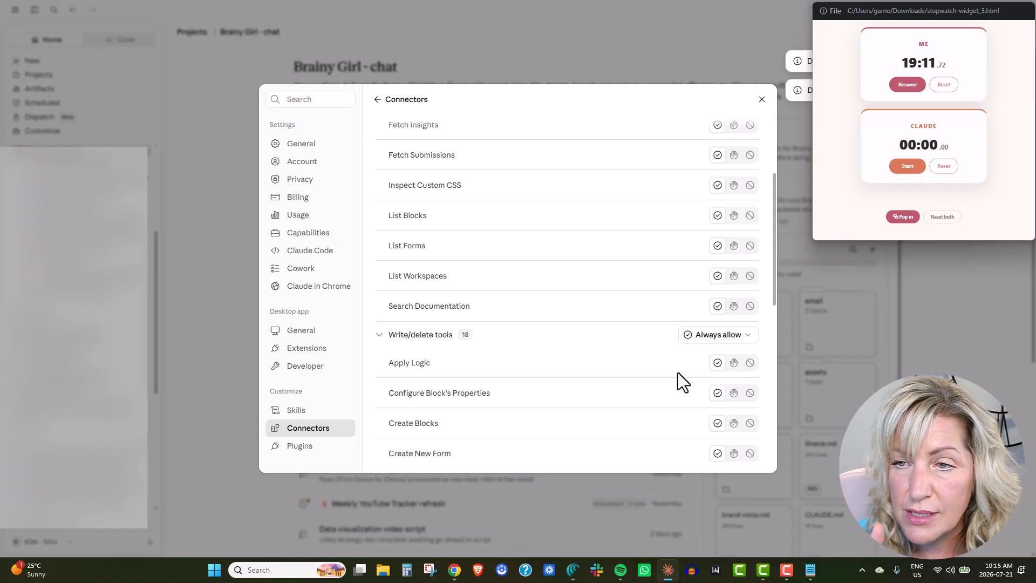
scroll(664, 378, "down", 8)
scroll(658, 387, "up", 10)
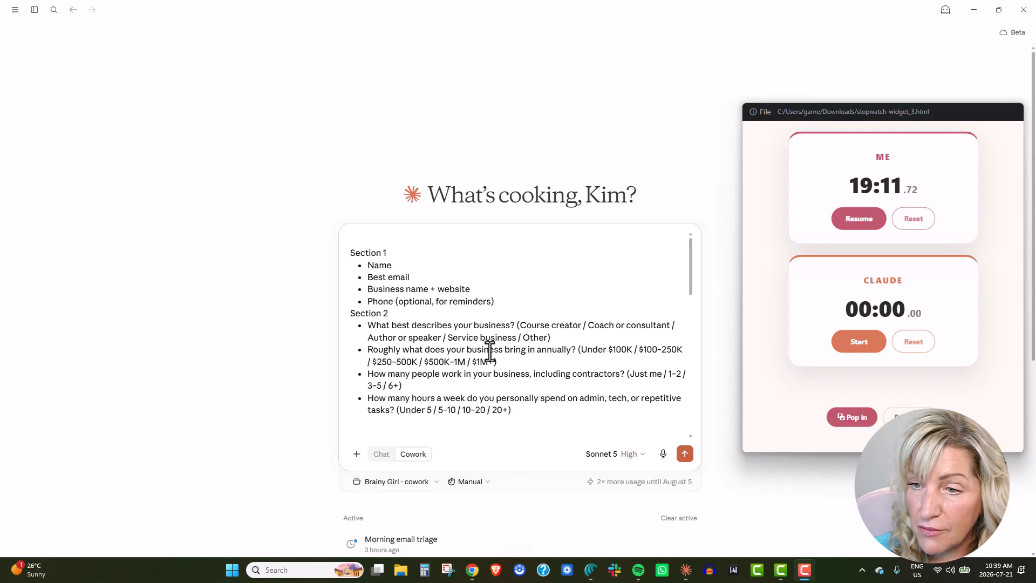
Open the prompt above Section 1 with a greeting and a request to create a Tally form called "Apply for an AI Opportunity Audit".
left_click(446, 236)
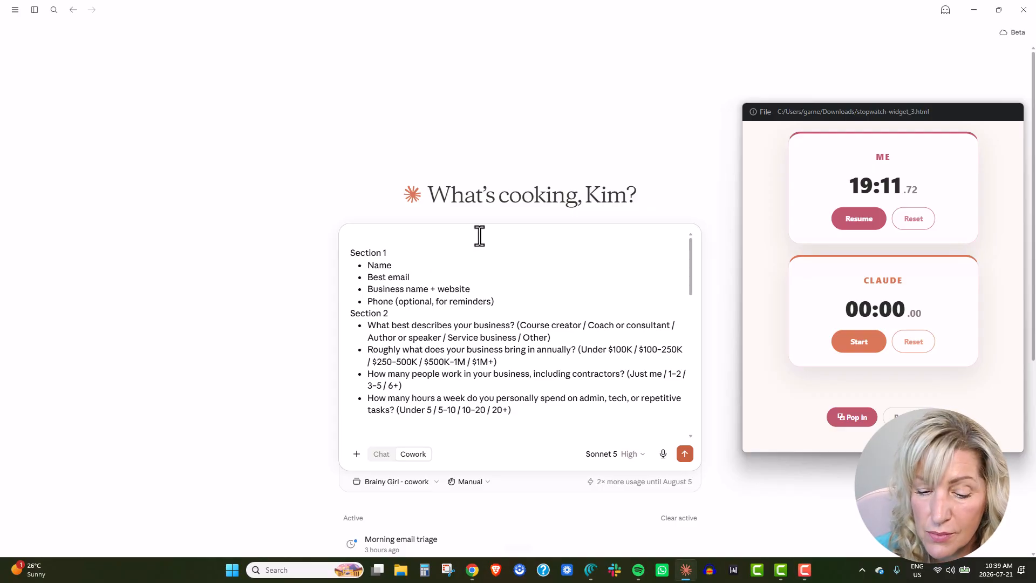
key("shift+Return")
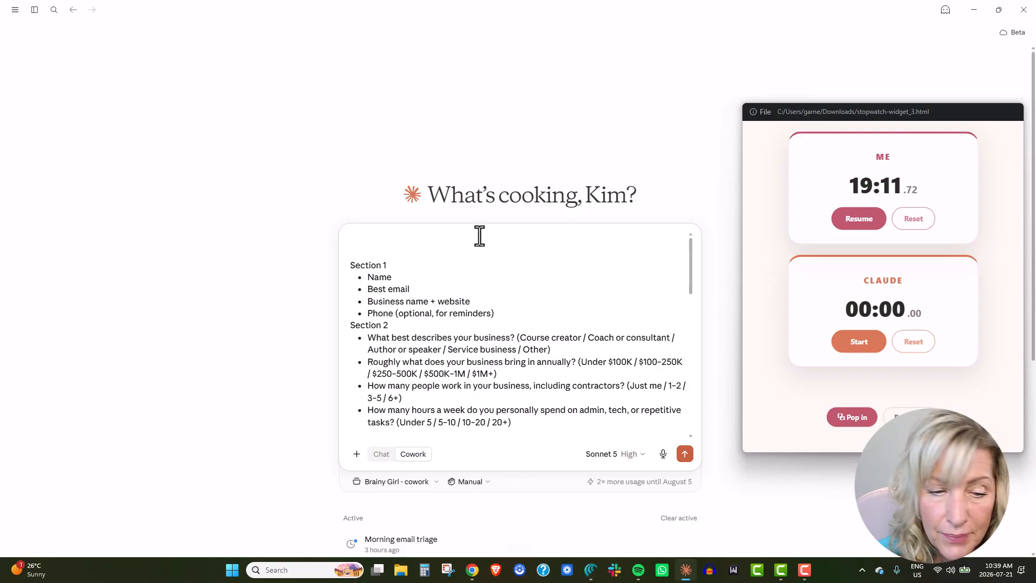
key("ctrl+super")
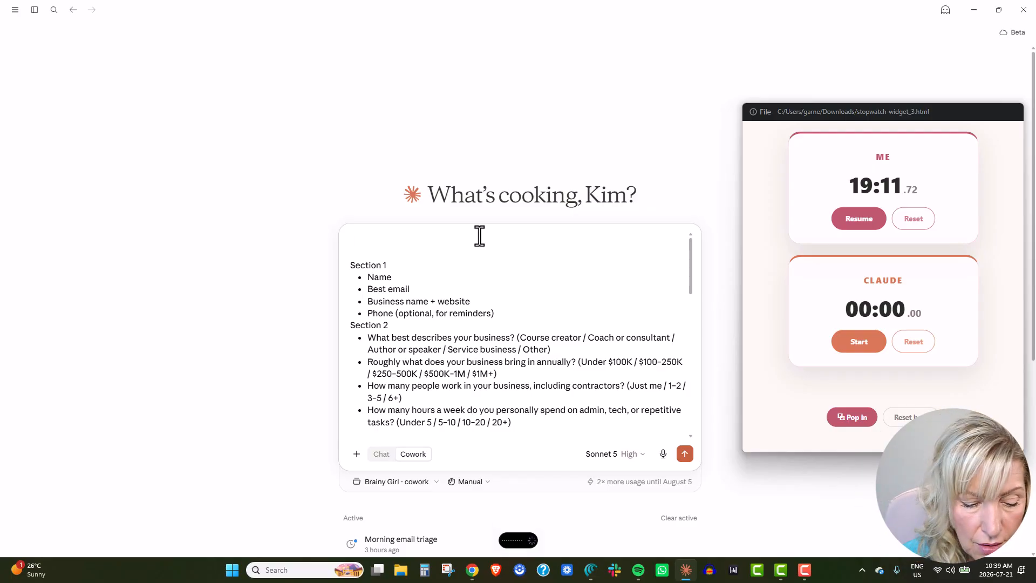
key("BackSpace")
key("BackSpace")
type("called \"")
type("Apply for an AI Opportunity Audit (by Kim)")
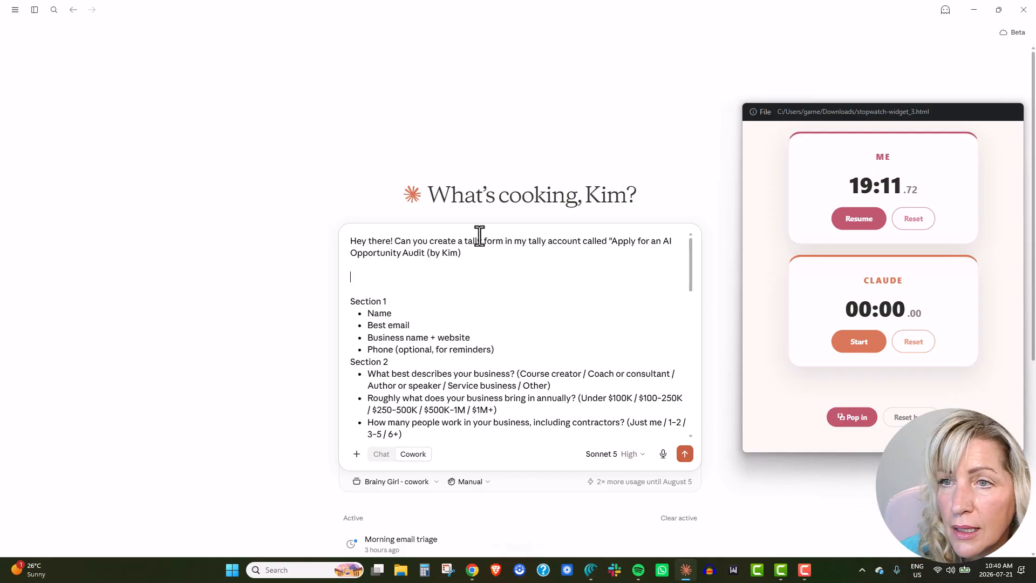
Change the suffix of the requested form title to "(by Claude v1)" and close the quoted sentence.
key("BackSpace")
key("BackSpace")
key("BackSpace")
key("BackSpace")
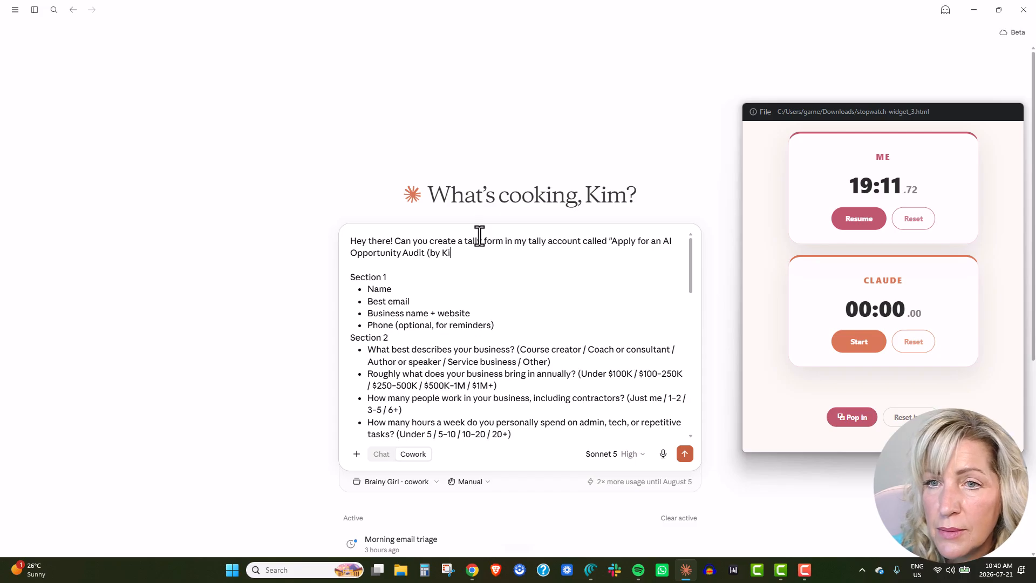
type("Claude v1")
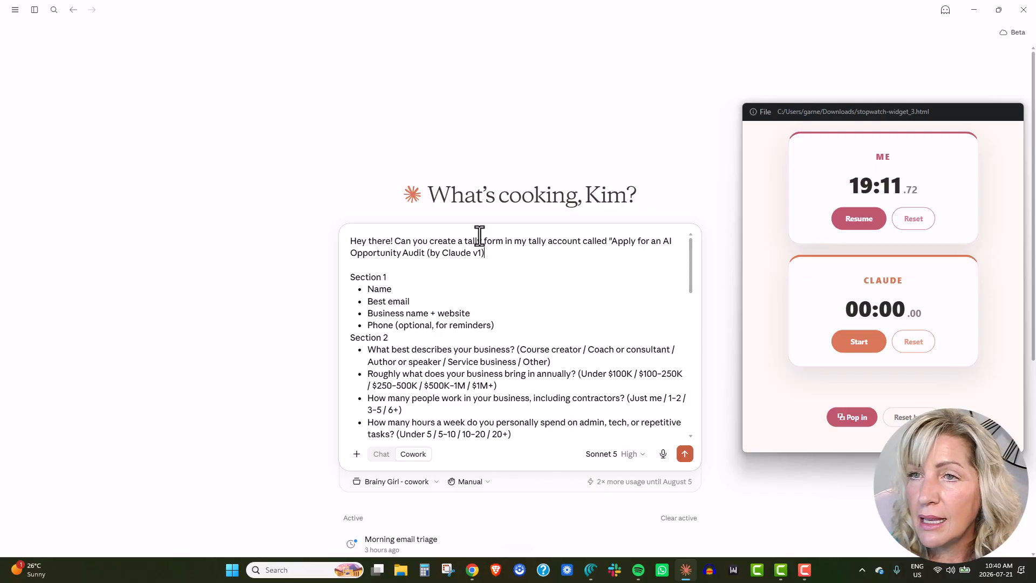
type("\".")
Add to the prompt that the form should use the branding colors and brand font and go in the Brainy Girl Services workspace.
key("ctrl+super")
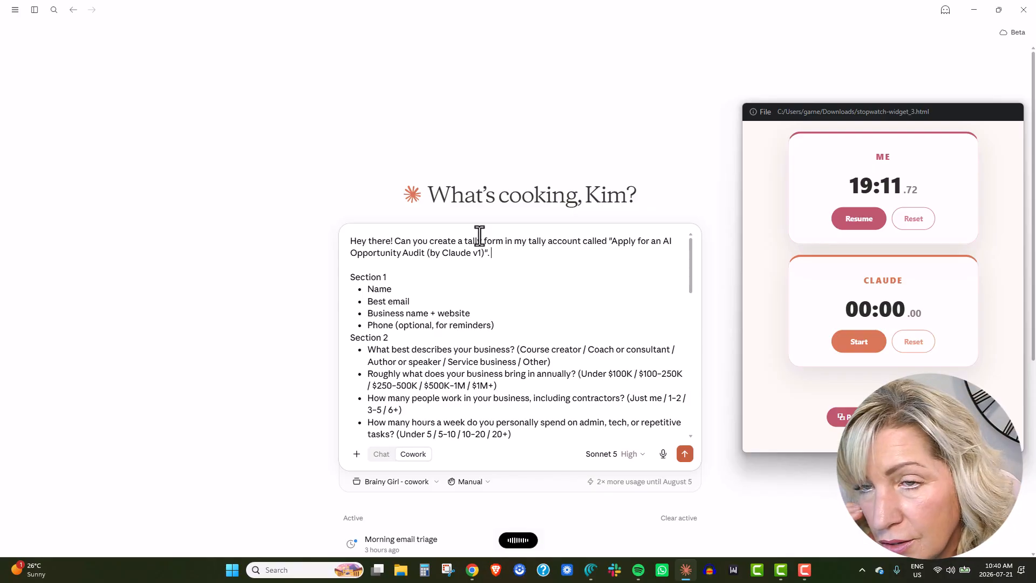
type("I'd like you to use my branding colors and my brand font. ")
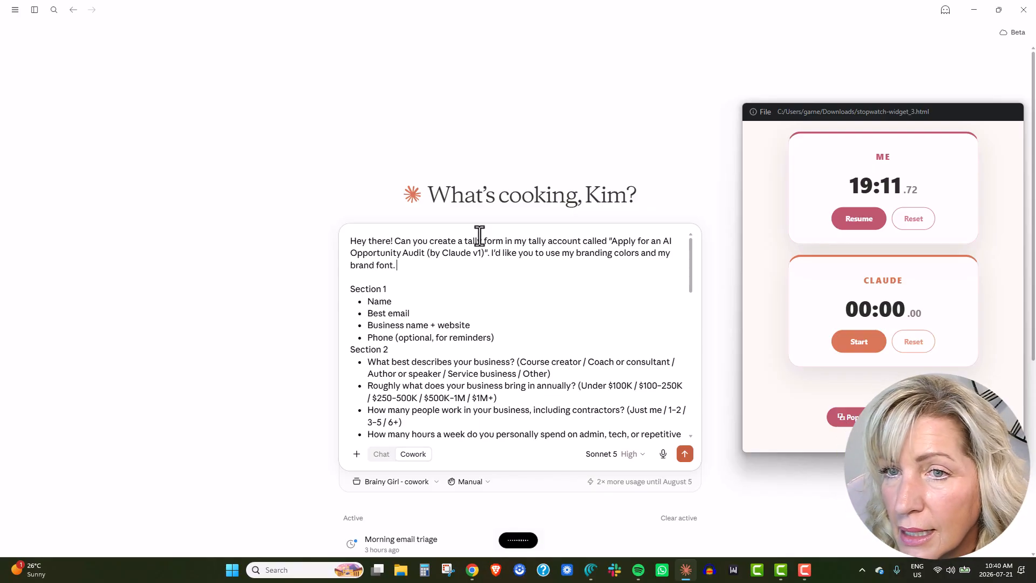
type("I'd like you to put it in the Brainy Girl Services workspace.")
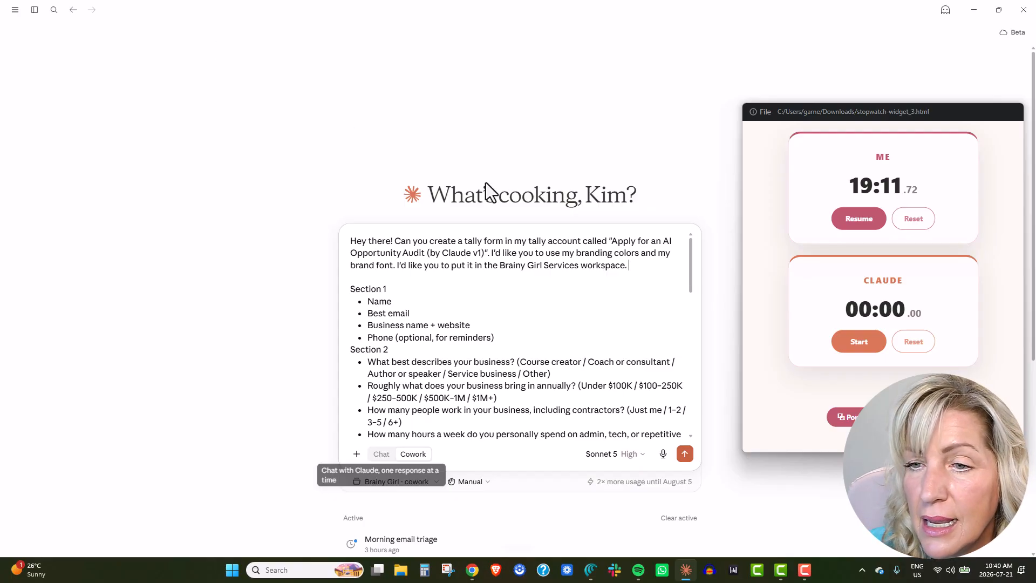
Keep Cowork mode and the Sonnet 5 High model, start the CLAUDE stopwatch and submit the form-building task.
left_click(413, 453)
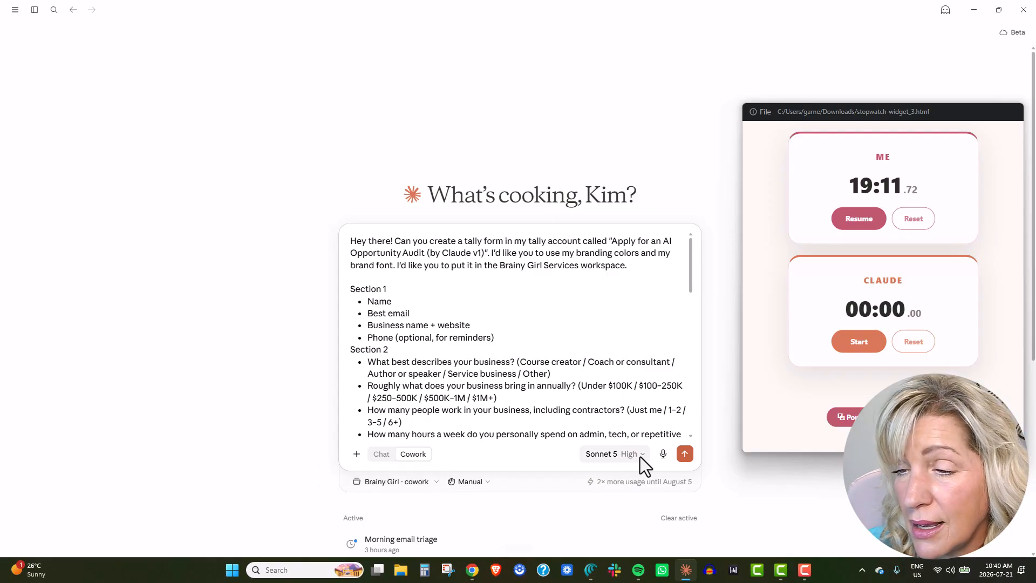
left_click(637, 453)
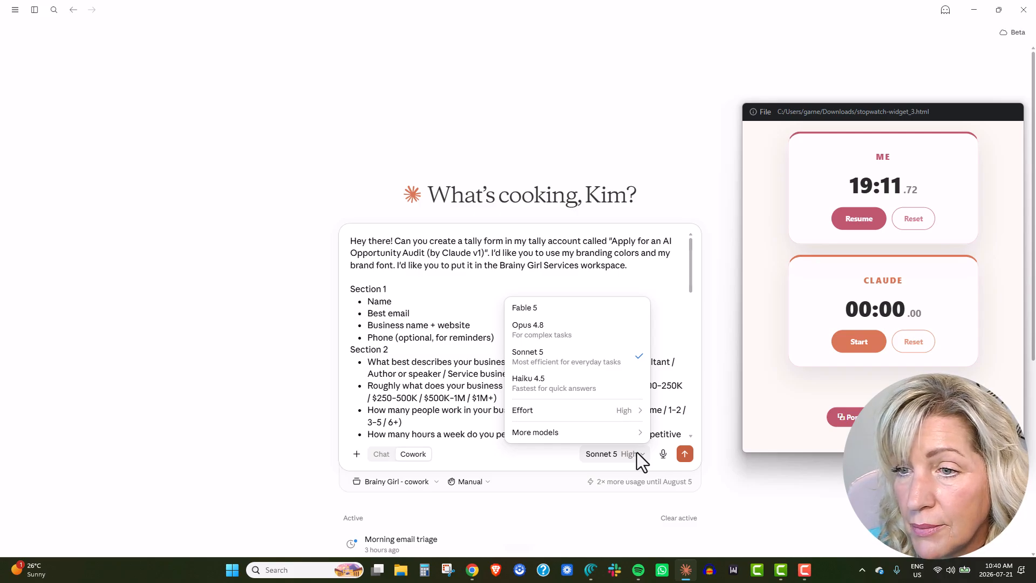
left_click(641, 453)
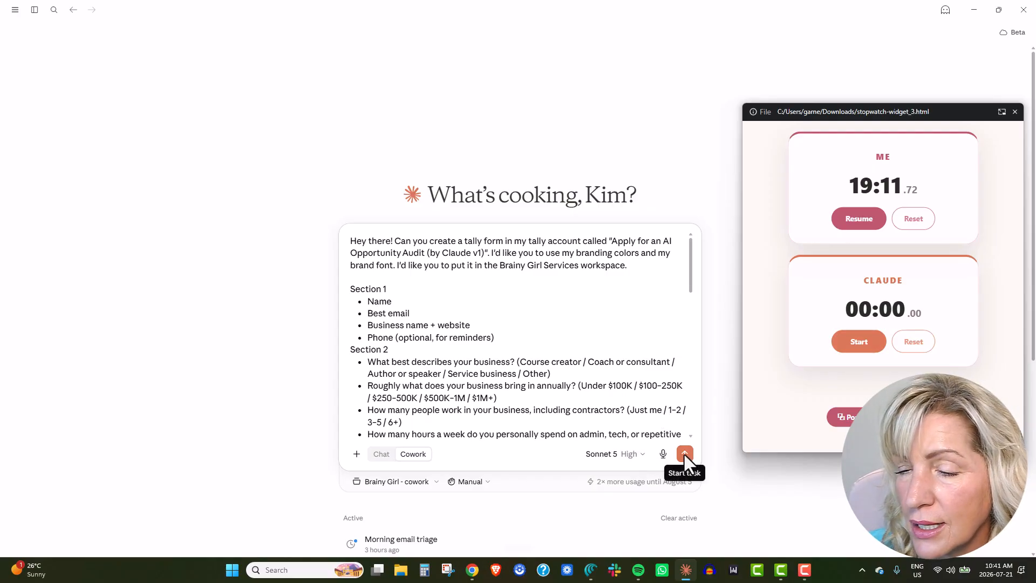
left_click(859, 342)
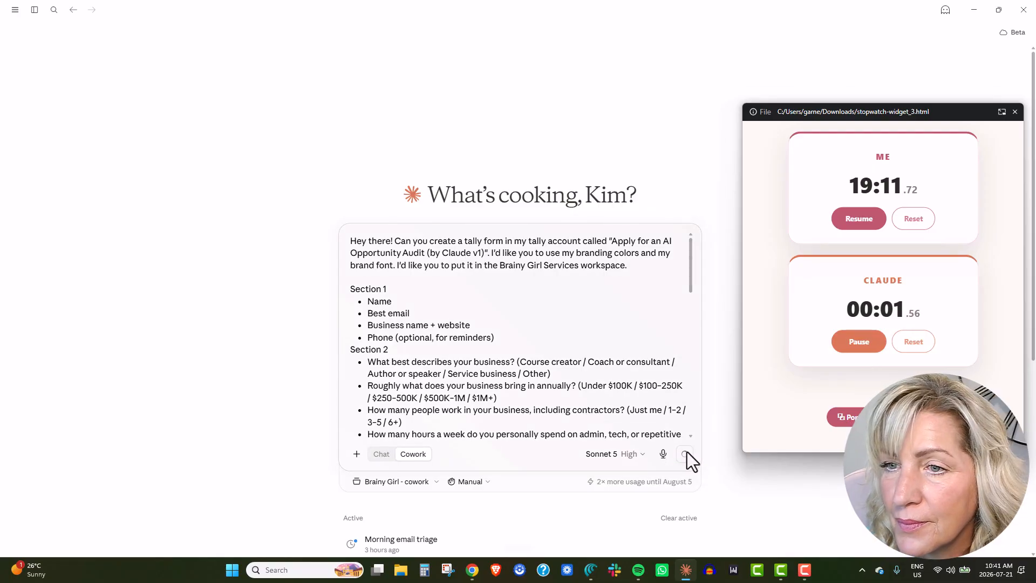
left_click(685, 454)
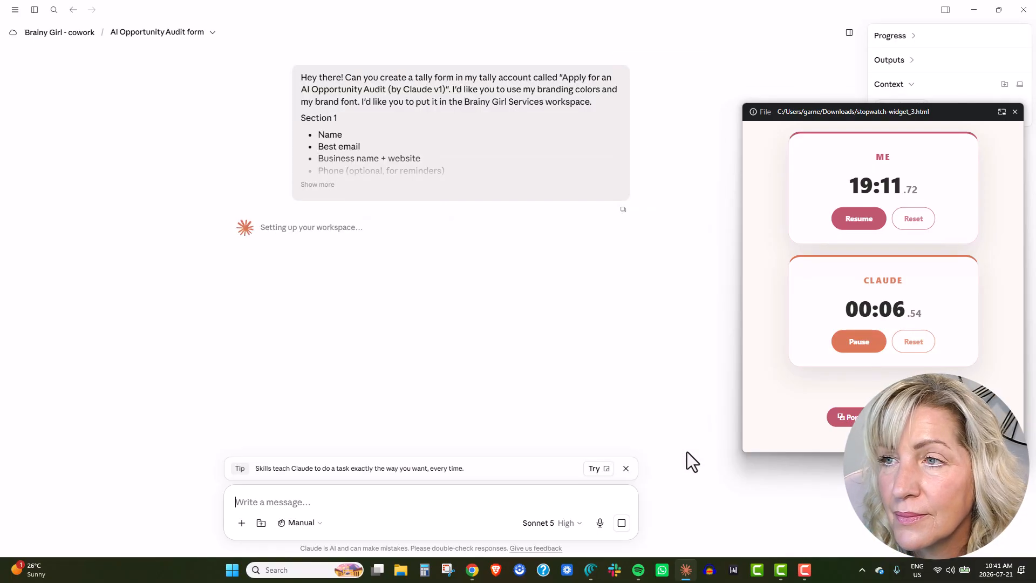
Shrink the stopwatch window, place it between the conversation and the task details, and expand the task's progress.
left_click_drag(909, 112, 748, 28)
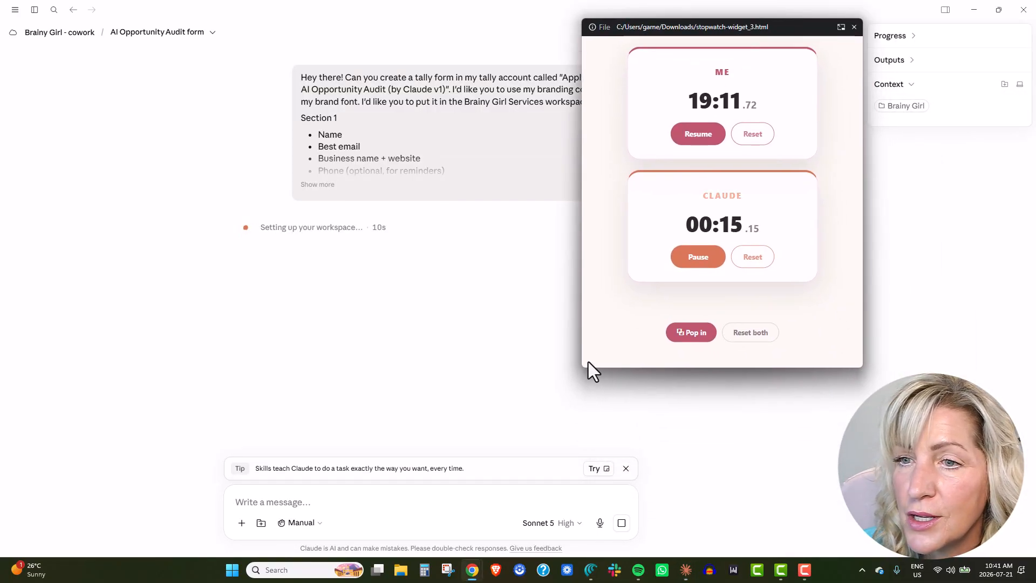
left_click_drag(584, 368, 651, 261)
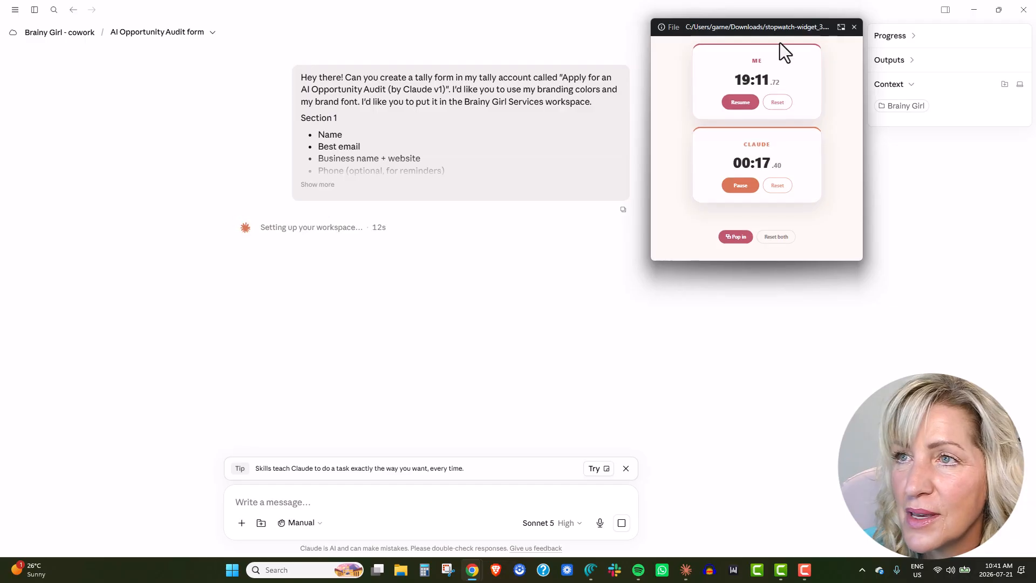
mouse_move(788, 28)
left_mouse_down()
mouse_move(738, 15)
mouse_move(779, 16)
left_mouse_up()
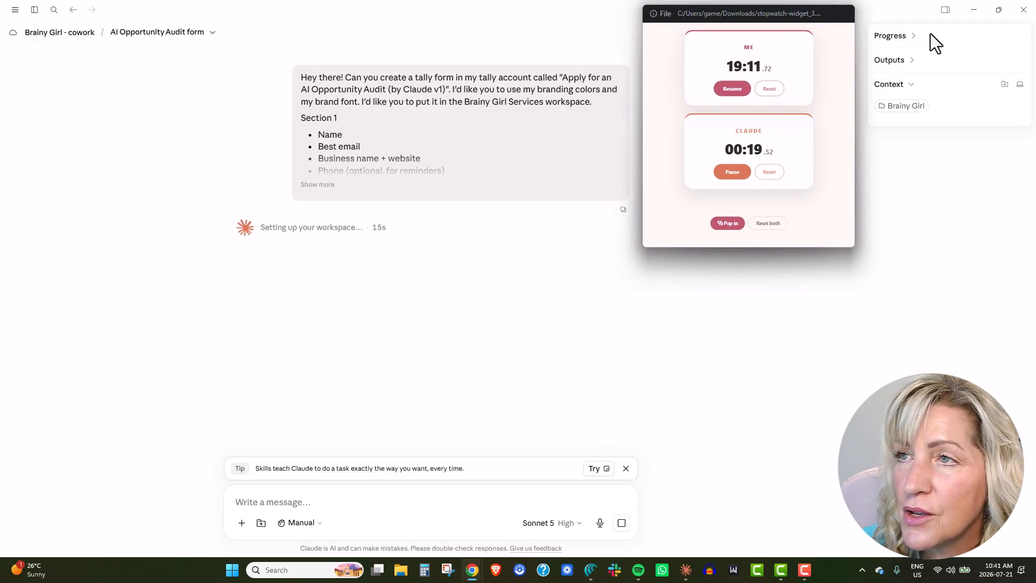
left_click(917, 35)
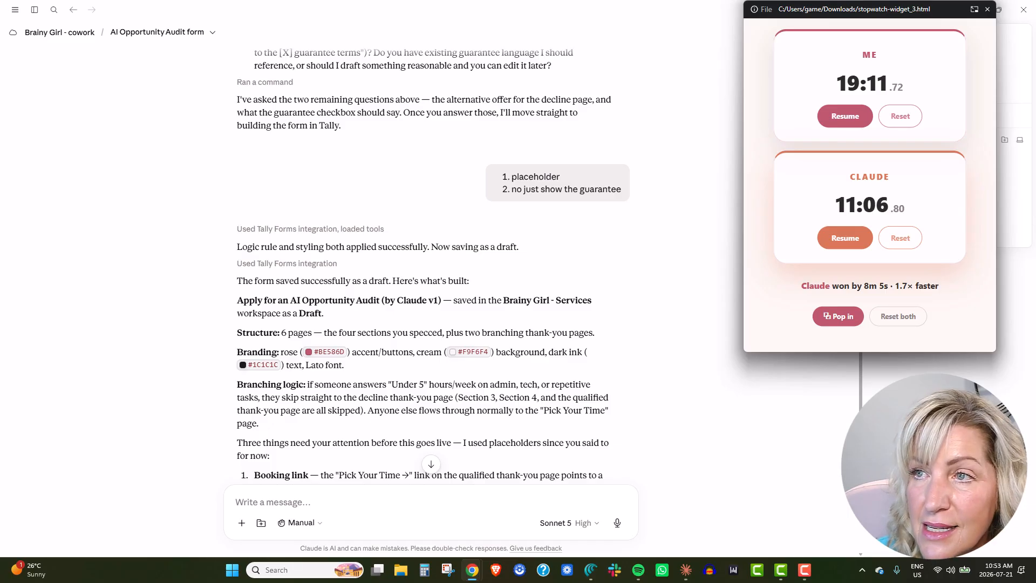
Compare the ME and CLAUDE stopwatch times and read Claude's build summary through to the form's title and location.
left_click_drag(892, 86, 837, 89)
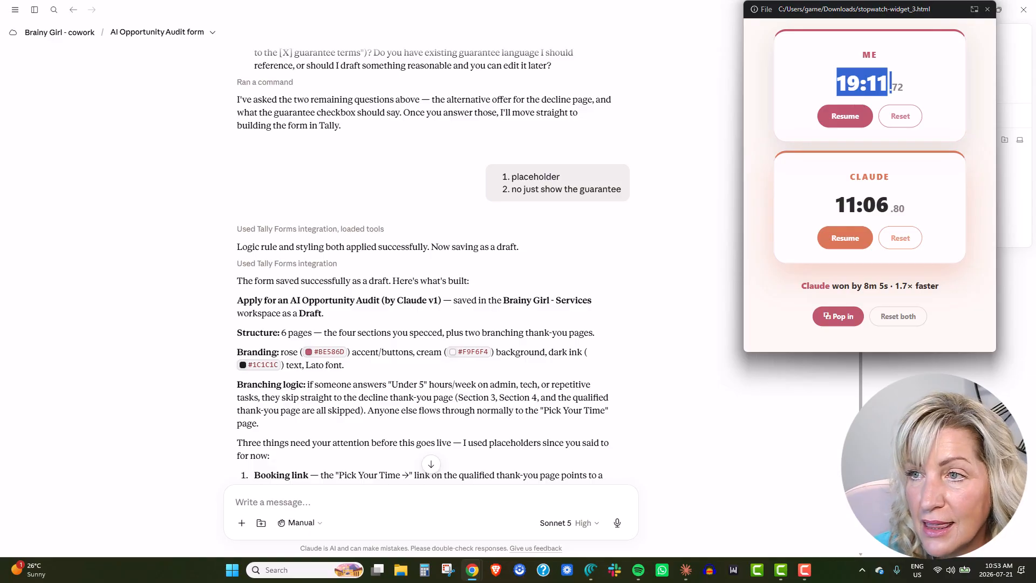
left_click_drag(889, 205, 808, 208)
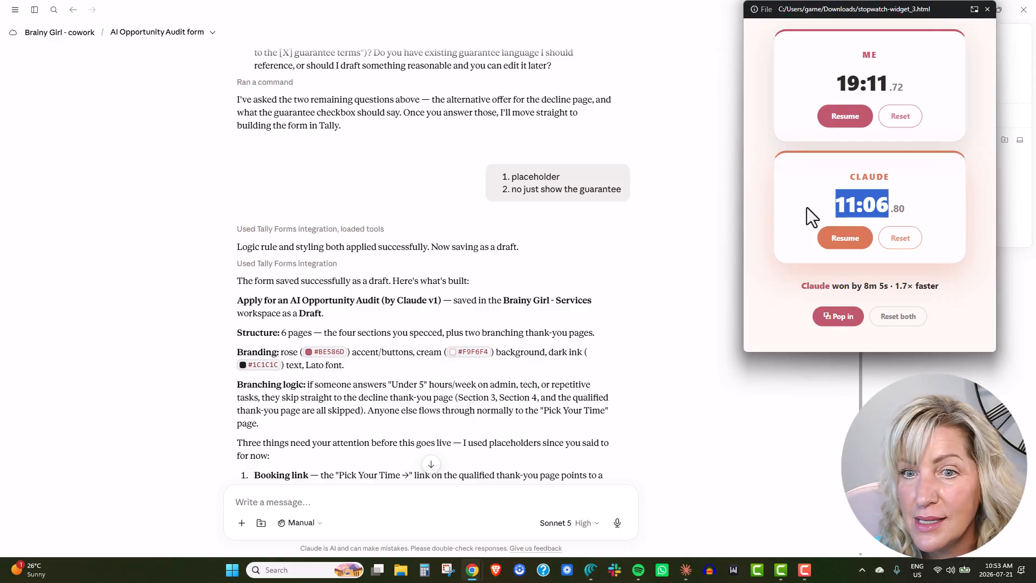
scroll(580, 338, "down", 5)
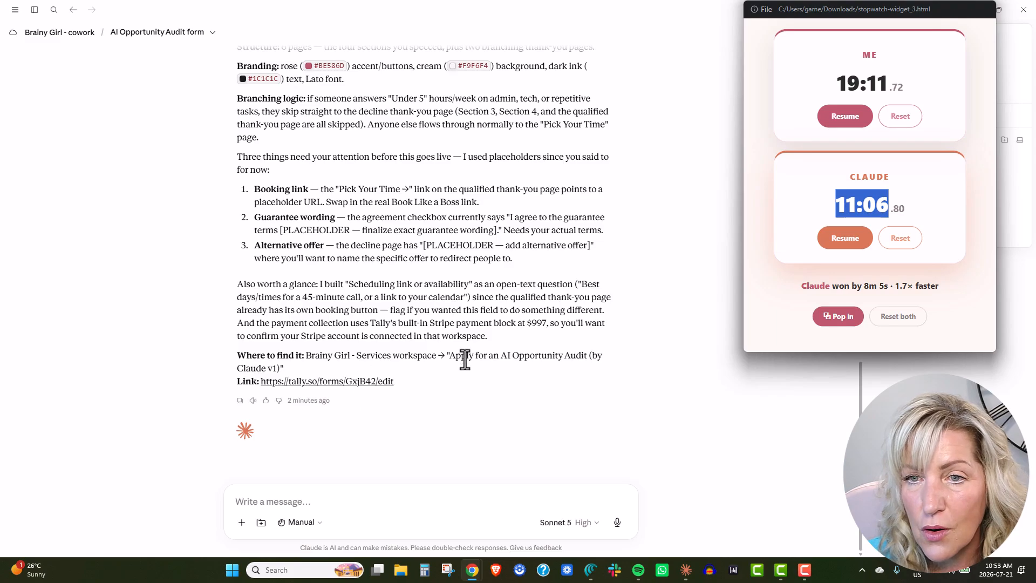
left_click_drag(450, 357, 604, 375)
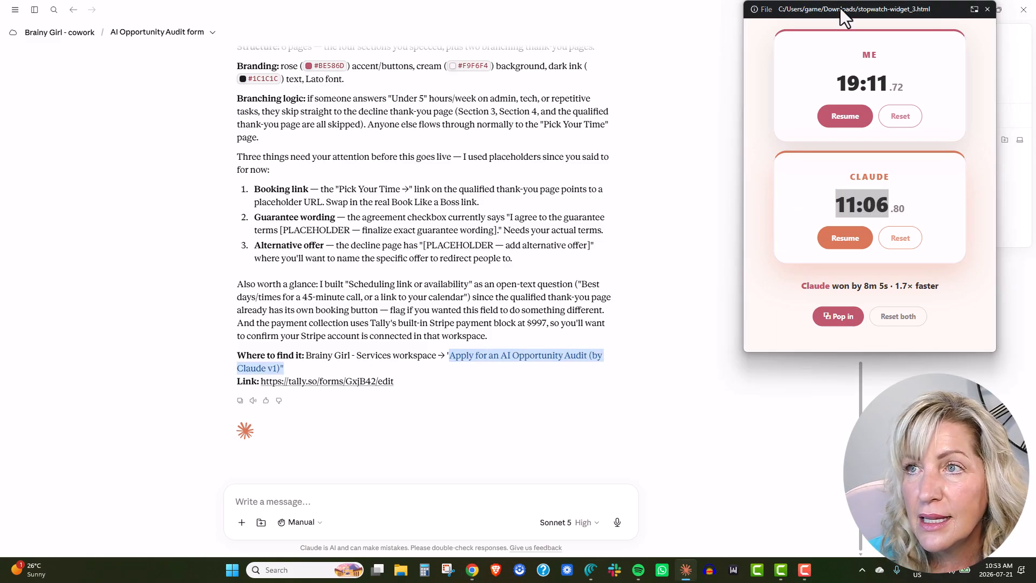
Switch to Claude's Tally form in Chrome and review its sections, Under 5 branching logic, payment block and both thank-you pages.
left_click_drag(840, 9, 814, 138)
key("alt+Tab")
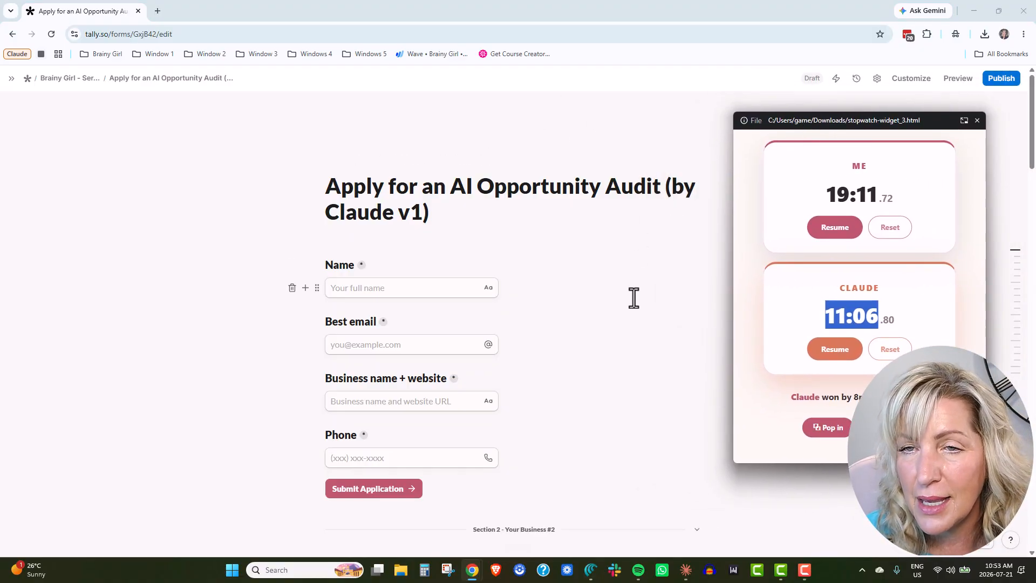
scroll(630, 305, "down", 5)
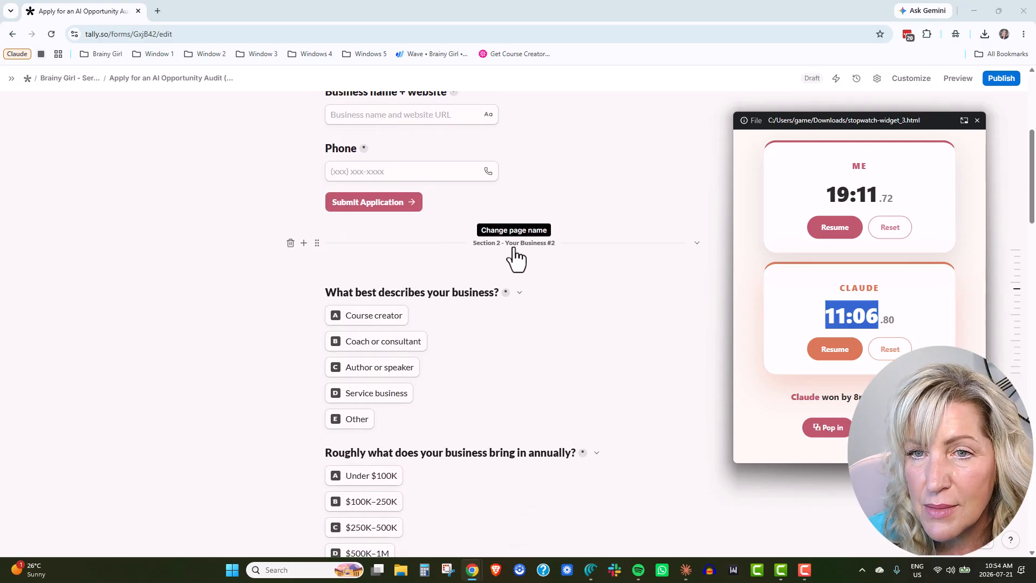
scroll(621, 295, "down", 2)
scroll(621, 295, "down", 8)
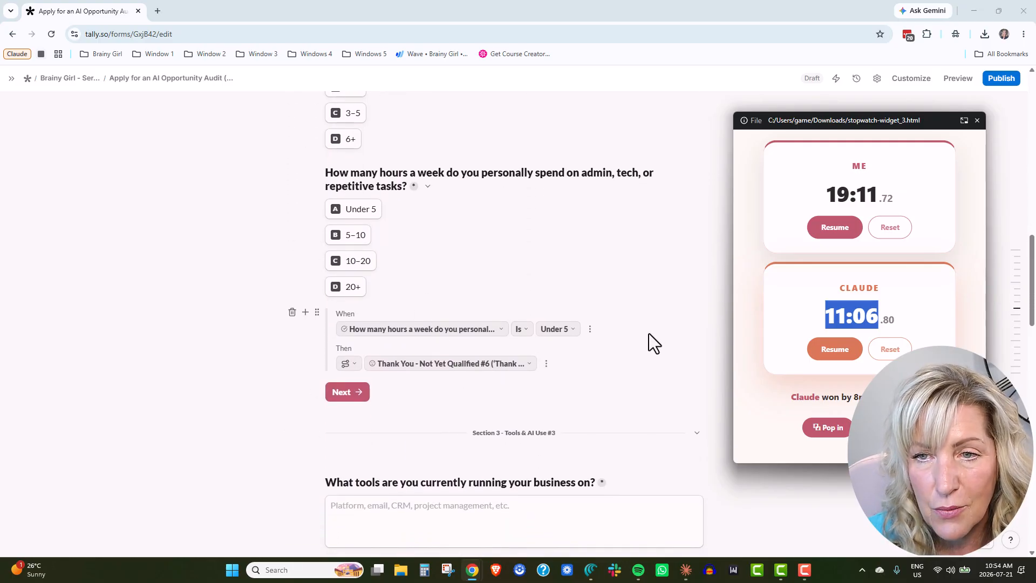
scroll(661, 328, "down", 5)
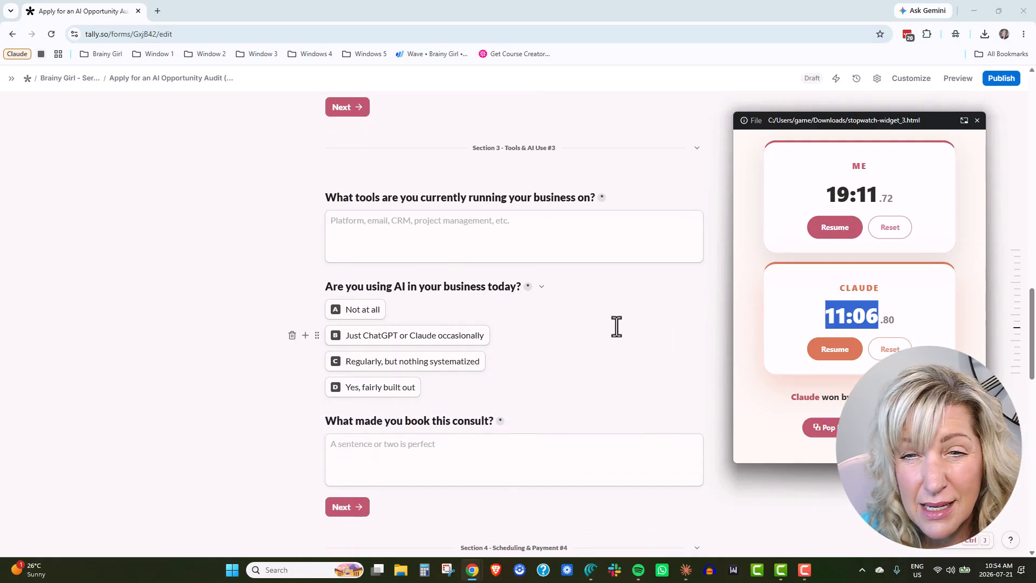
scroll(611, 322, "down", 2)
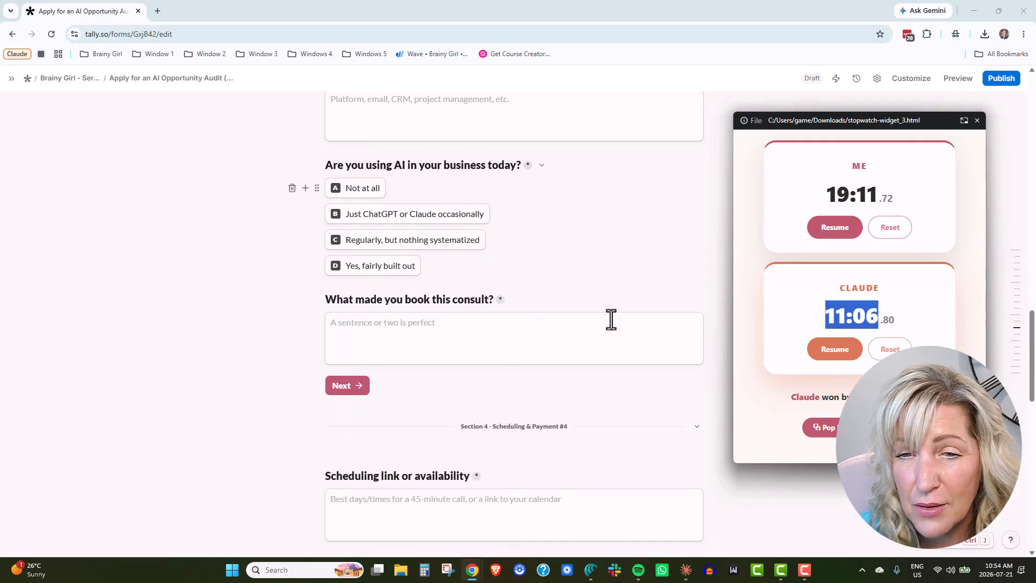
scroll(612, 320, "down", 3)
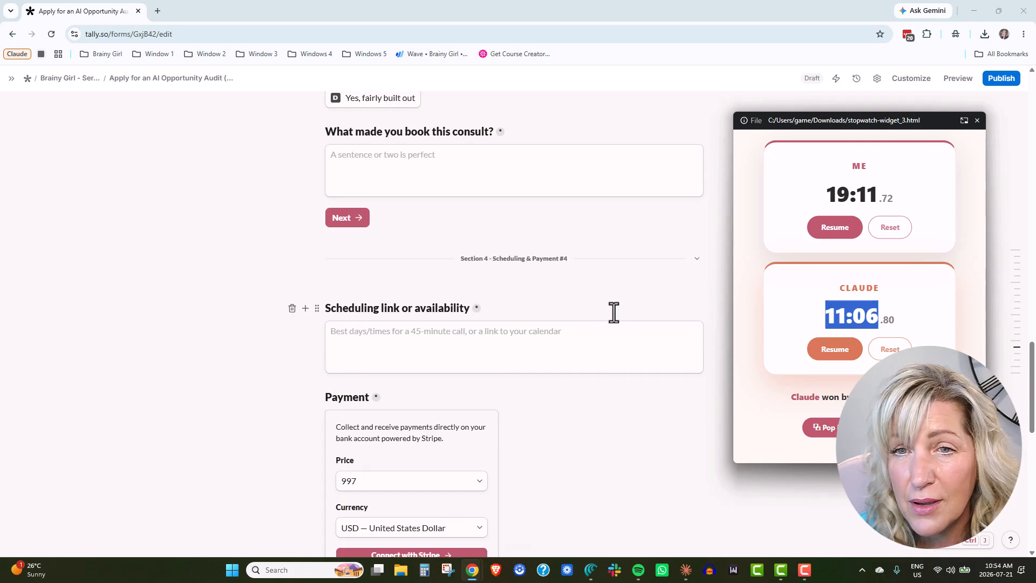
scroll(614, 313, "down", 3)
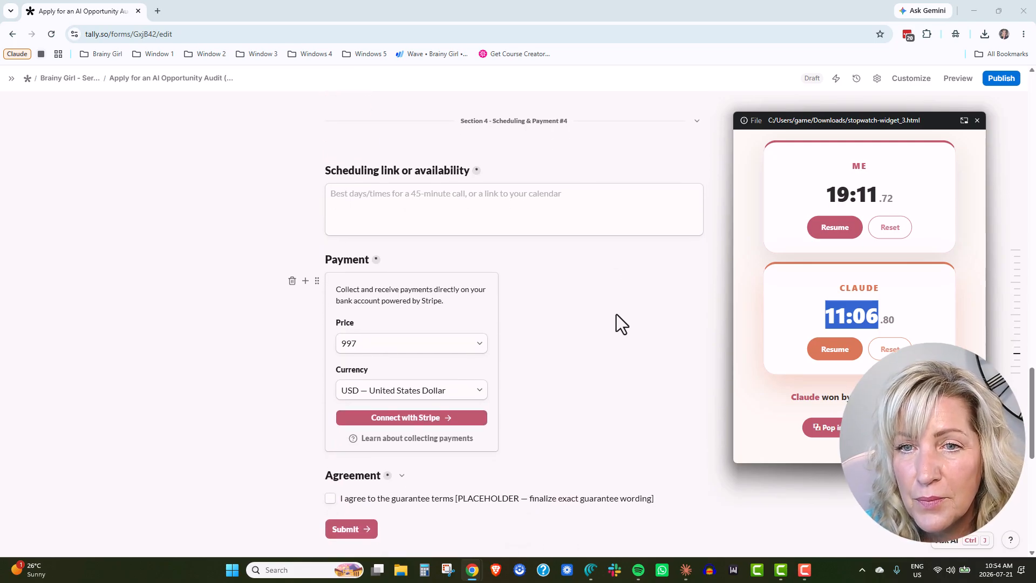
scroll(616, 315, "down", 2)
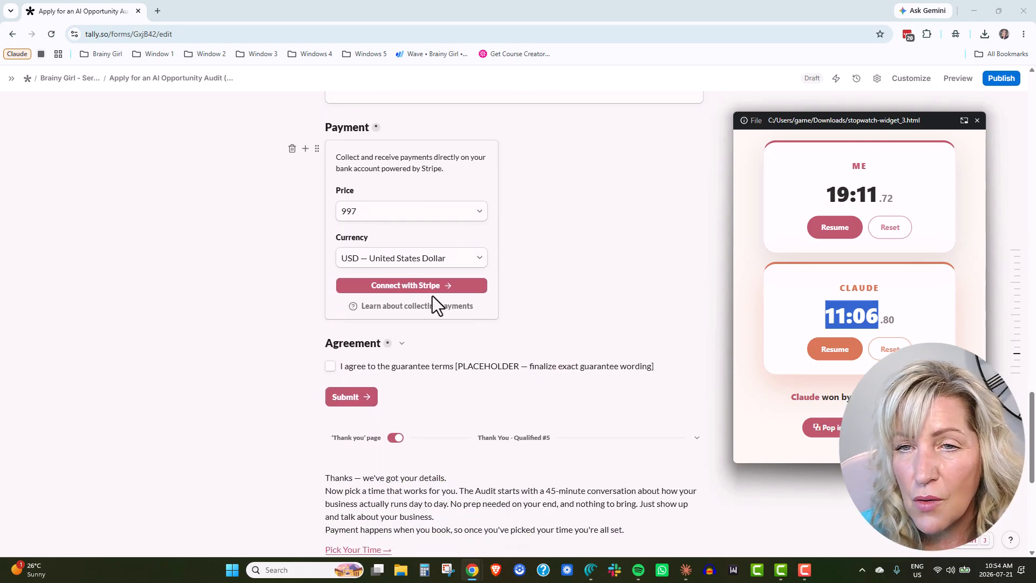
scroll(603, 285, "down", 5)
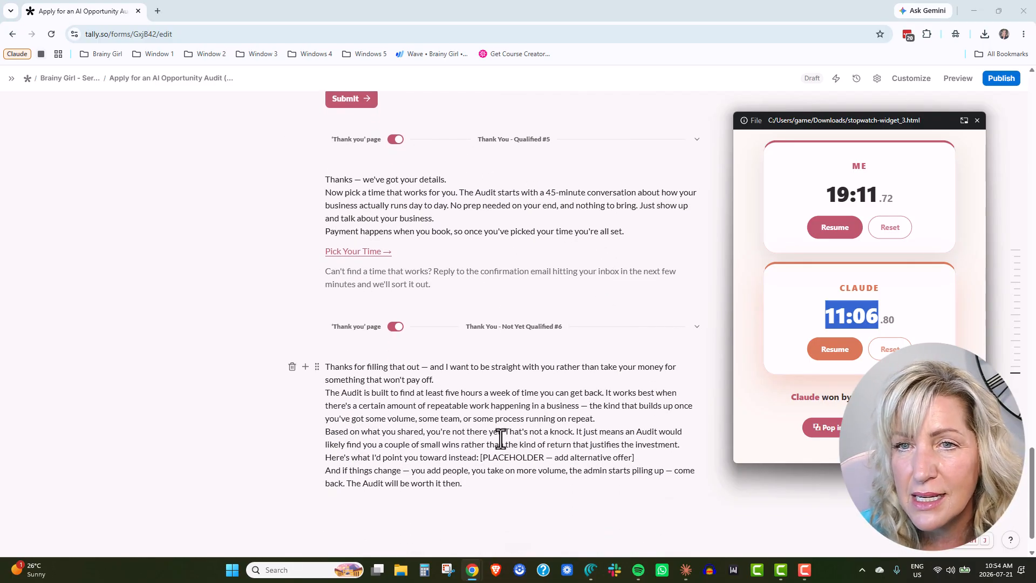
scroll(500, 436, "up", 20)
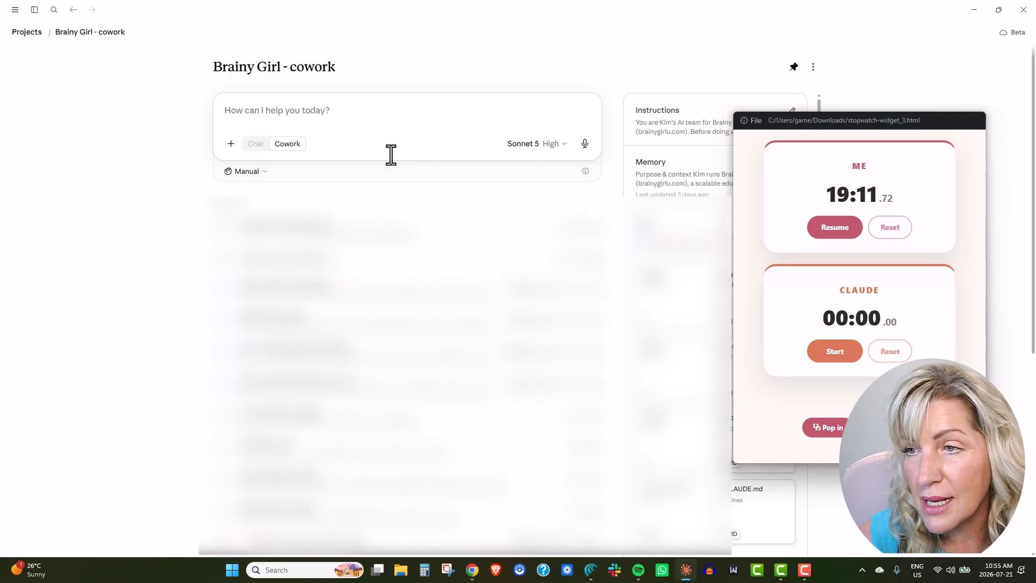
Return to the Brainy Girl - cowork project in Claude and enter the /bg-tally-form-builder skill as the prompt.
type("/")
key("BackSpace")
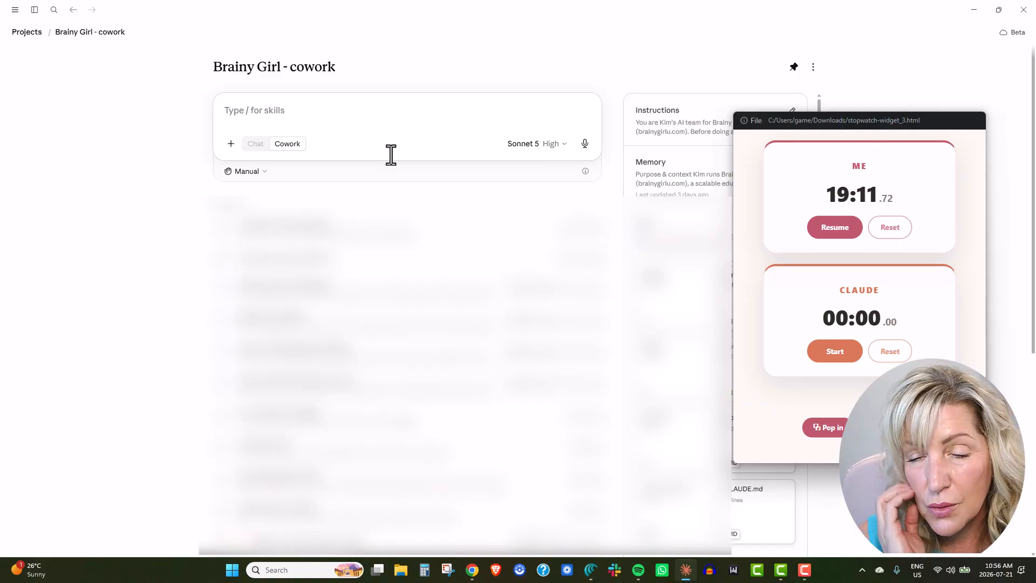
type("/")
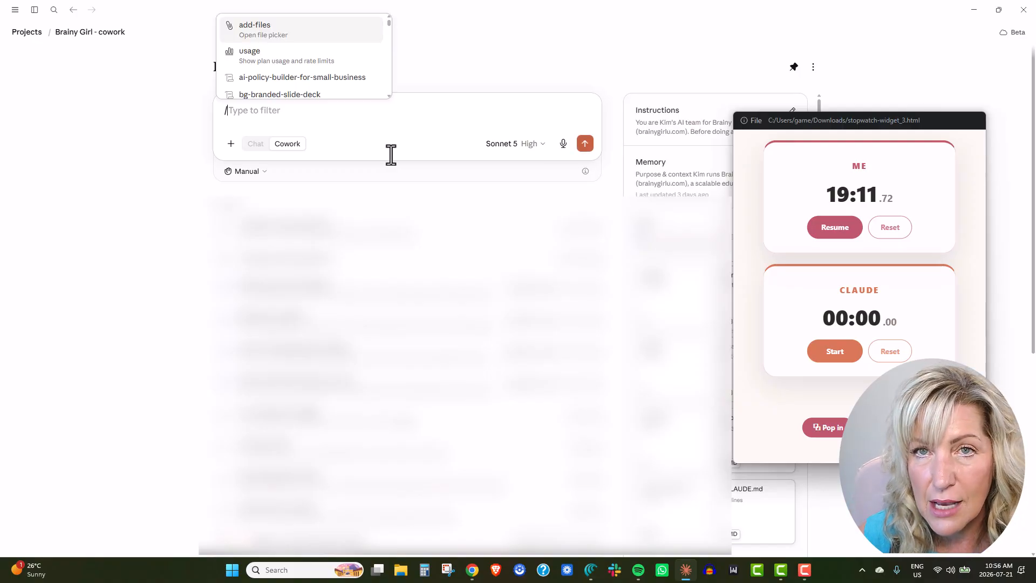
type("bg-tally")
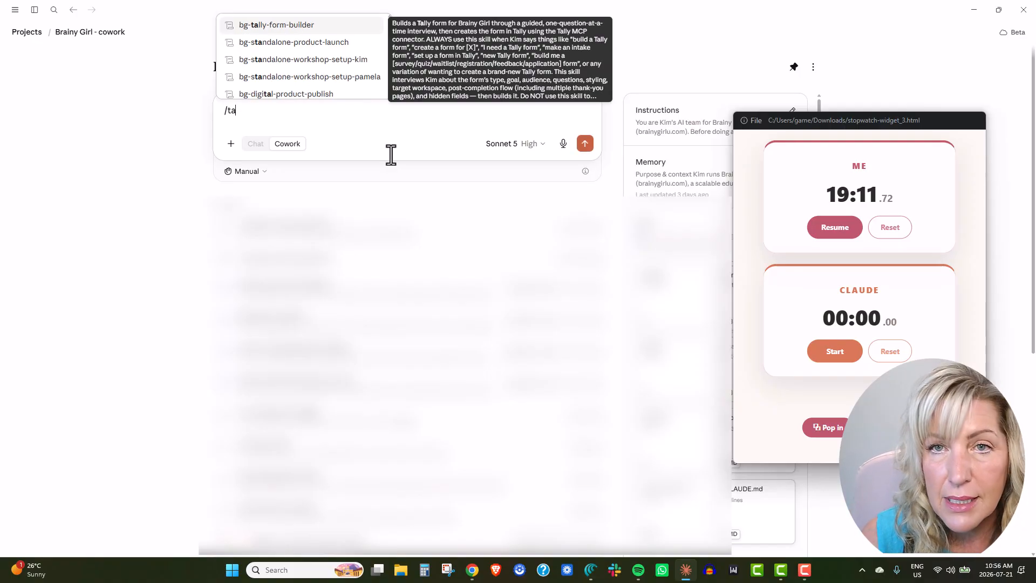
key("Return")
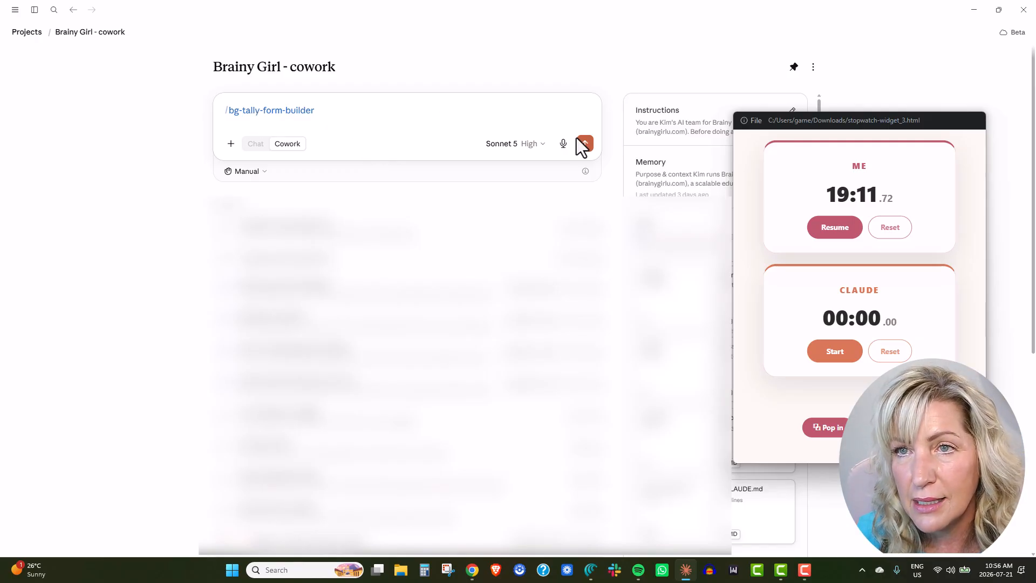
Set the model to Opus 4.8, move the stopwatch window higher, start the CLAUDE stopwatch and submit the task.
left_click(525, 144)
left_click(455, 189)
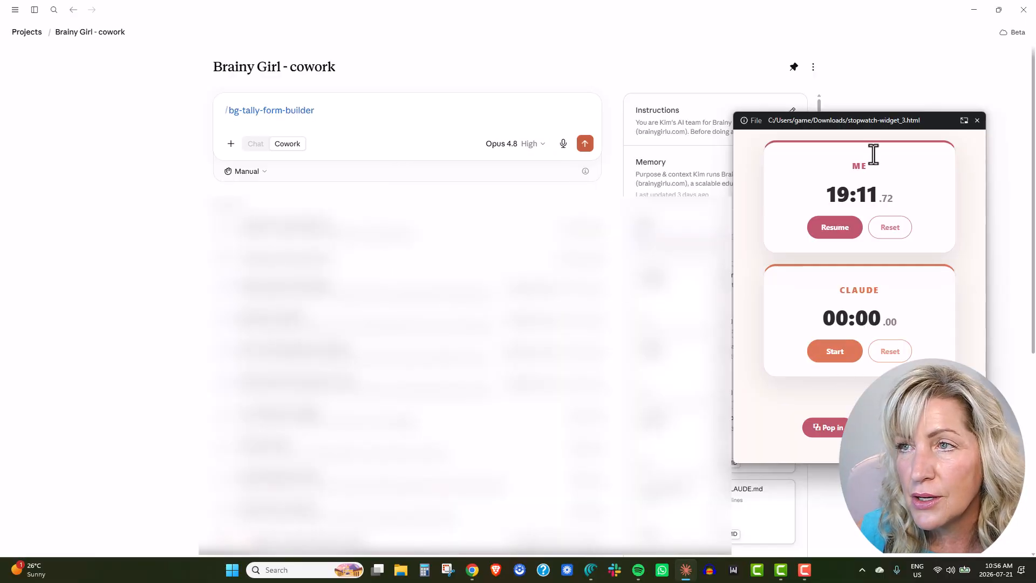
left_click_drag(875, 123, 893, 24)
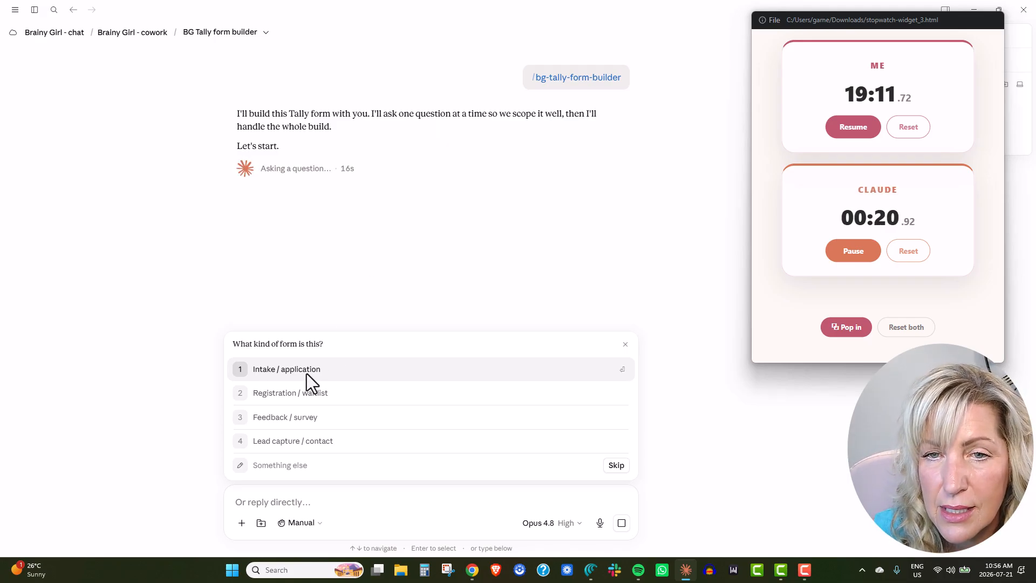
Answer Intake / application, Qualify leads and Warm leads, have the questions drafted, and ask to change the timeline to get started.
left_click(282, 369)
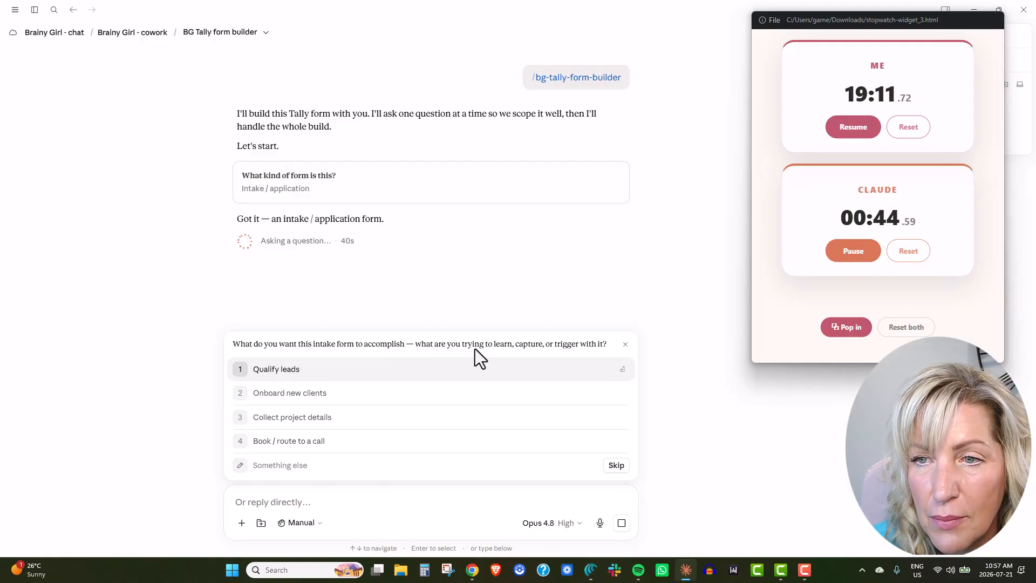
left_click(336, 369)
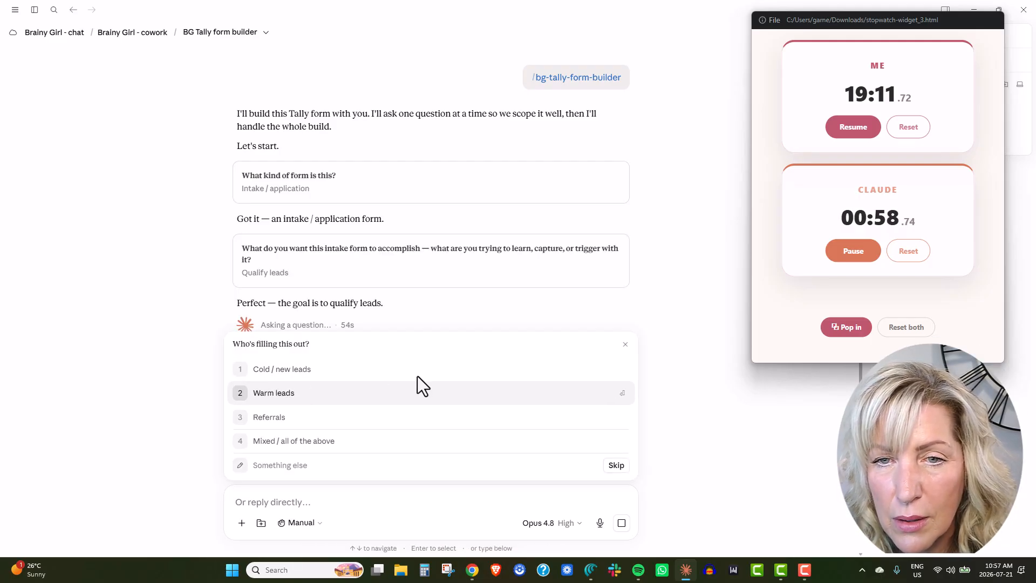
key("Return")
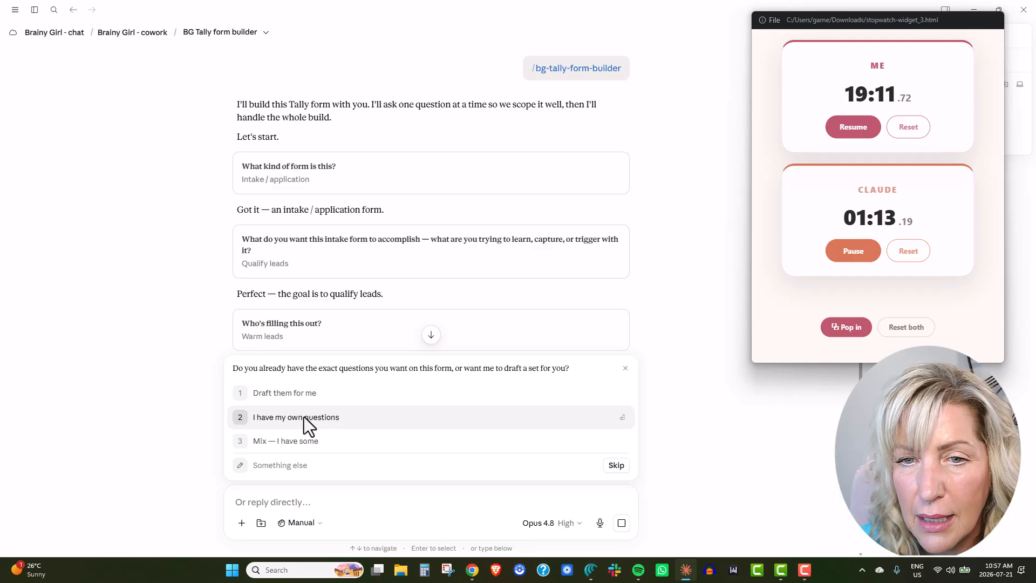
key("Down")
key("Up")
key("Up")
key("Return")
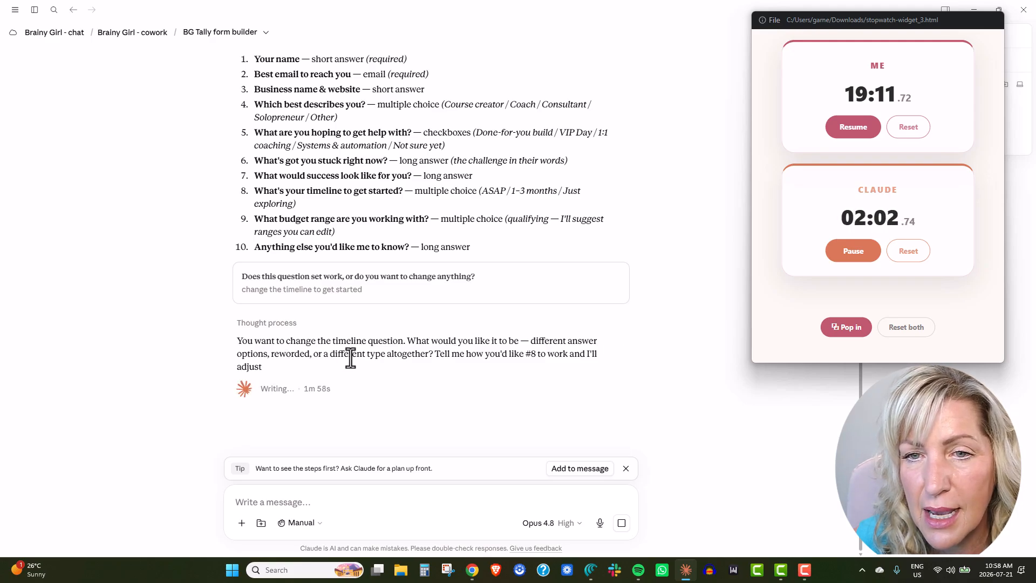
Reply that the timeline question should be "a different type altogether" and choose Date picker as its type.
left_click_drag(323, 381, 431, 384)
key("ctrl+c")
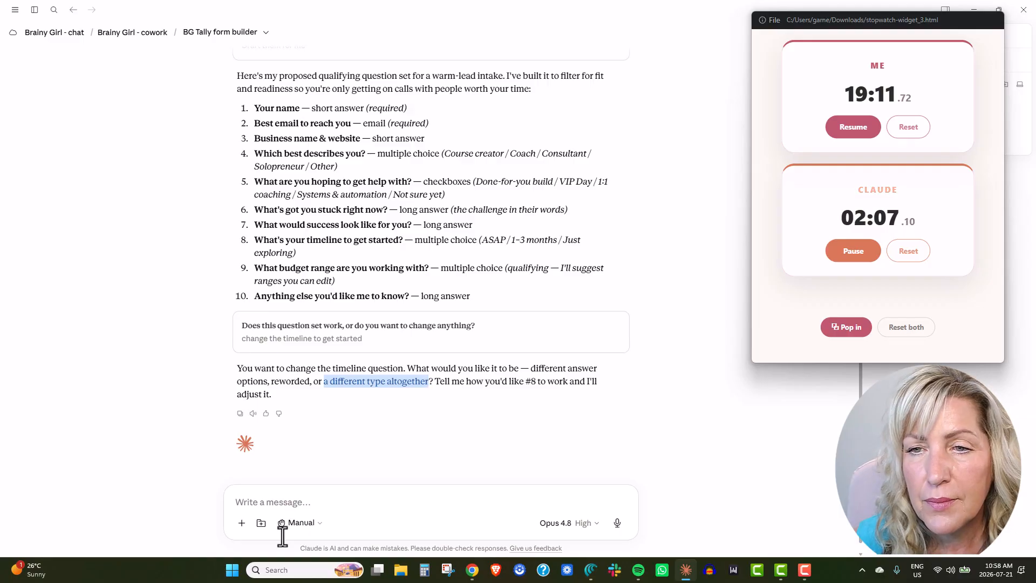
left_click(269, 510)
key("ctrl+v")
key("Return")
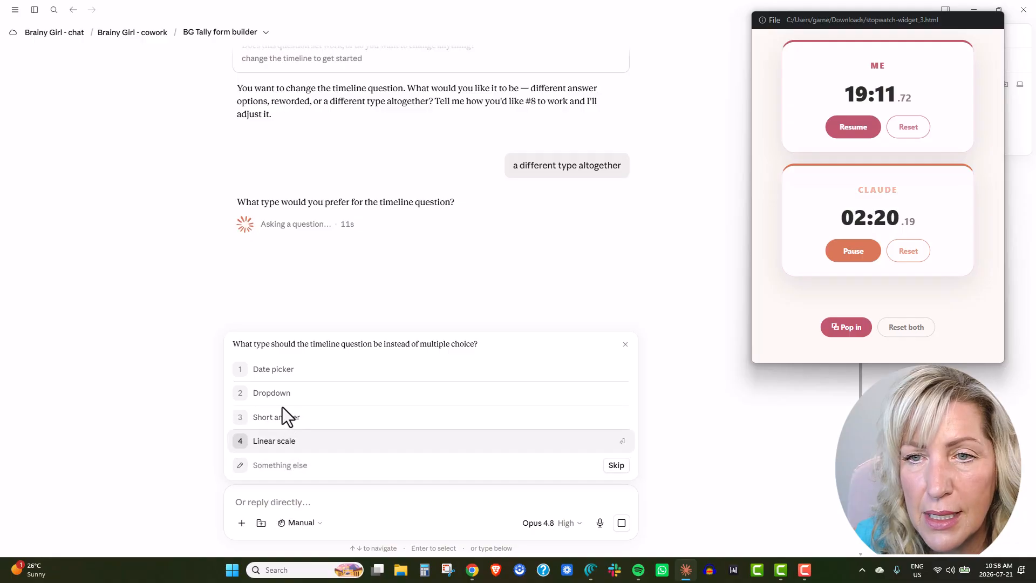
left_click(323, 367)
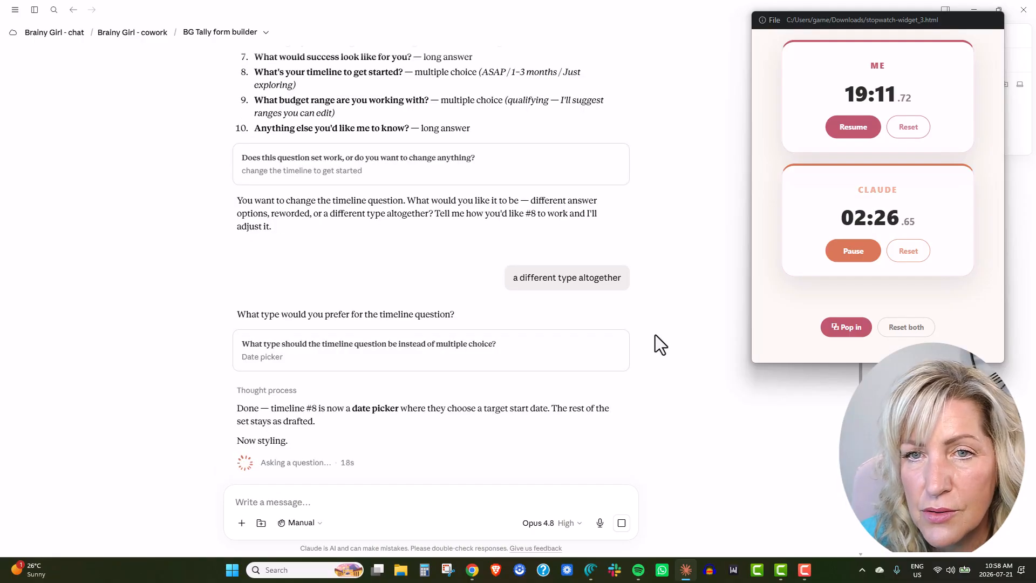
Choose Brainy Girl brand styling and place the form in the Brainy Girl - Services workspace.
left_click_drag(289, 255, 545, 258)
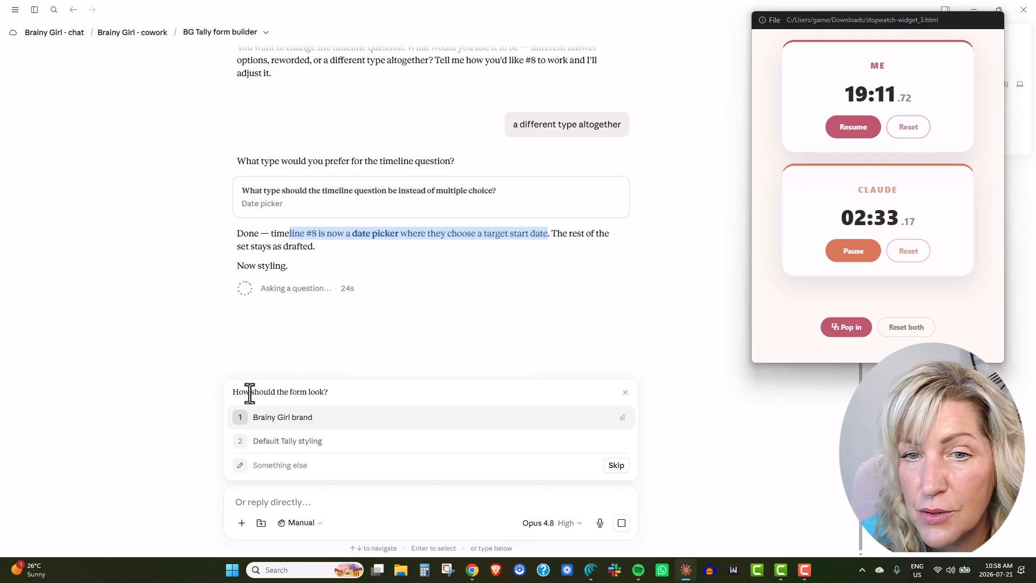
left_click(281, 417)
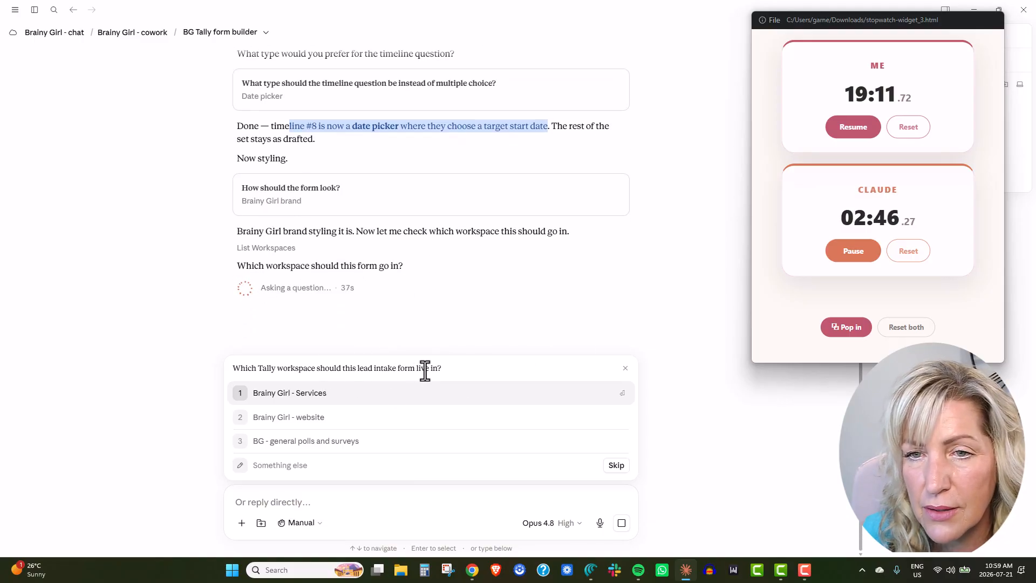
left_click(280, 394)
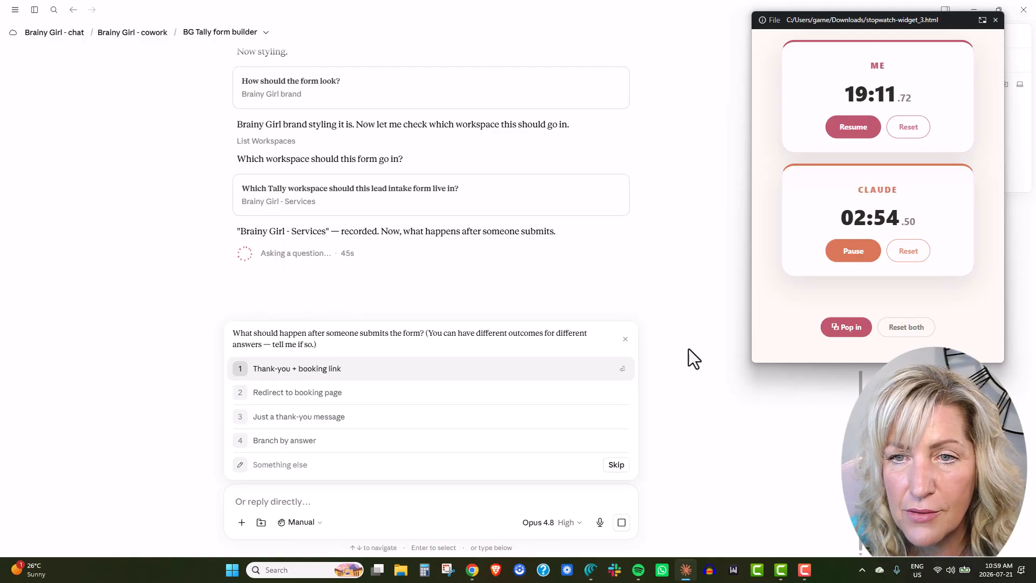
Choose "Just a thank-you message" as what happens after someone submits the form.
left_click_drag(306, 337, 574, 335)
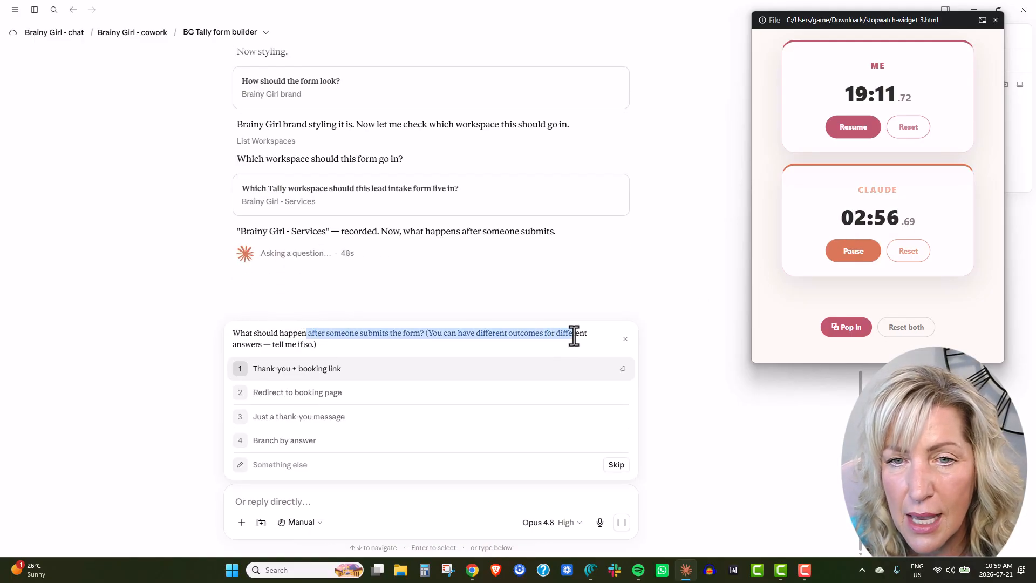
left_click(550, 338)
key("Down")
key("Down")
key("Return")
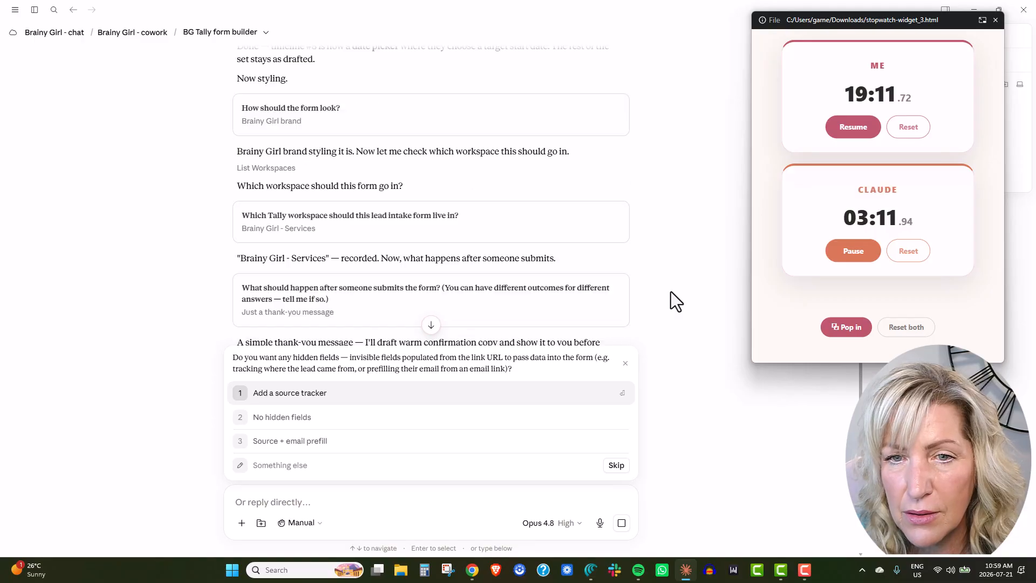
Choose no hidden fields, name the form "Work With Brainy Girl — Lead Intake" and save it as a draft.
key("2")
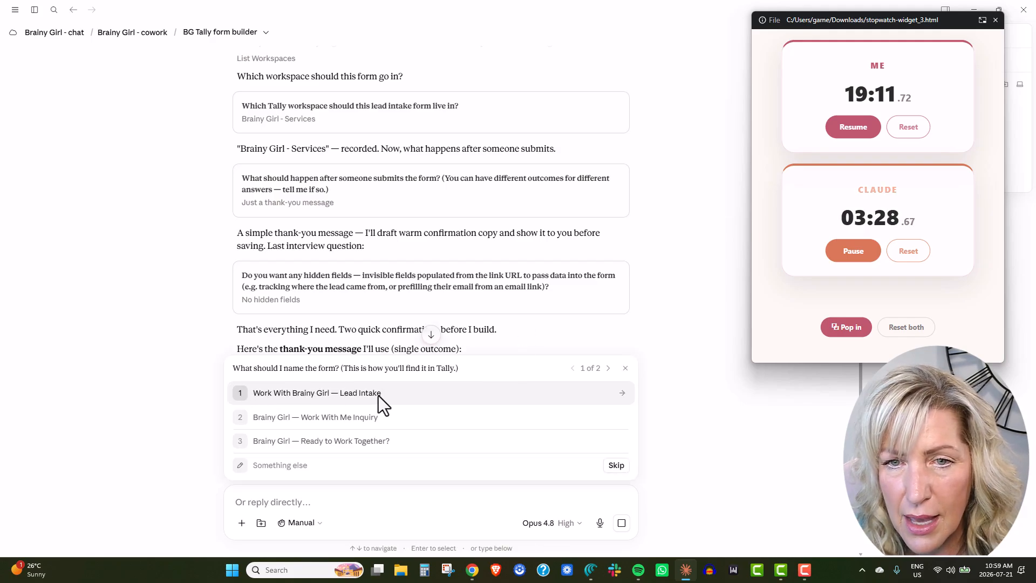
left_click(299, 393)
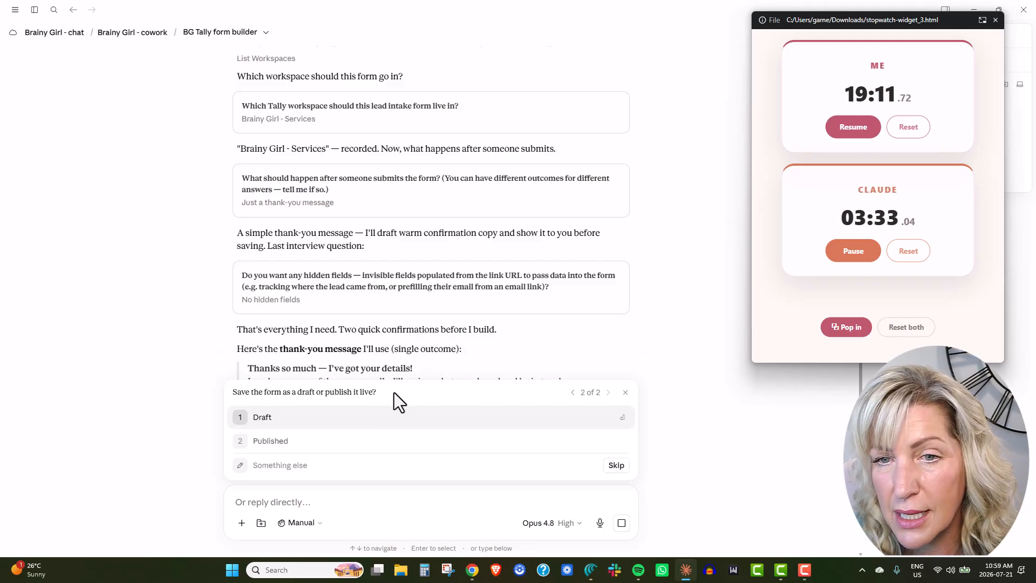
left_click(278, 416)
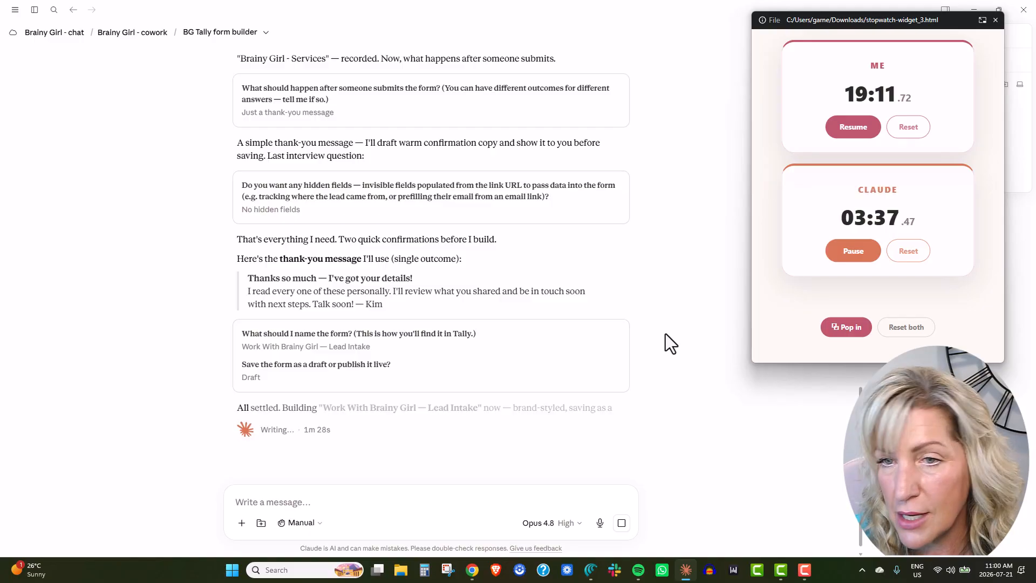
Pause the CLAUDE stopwatch at the end of the build, and check the speed comparison and the summary's draft note.
scroll(667, 336, "down", 1)
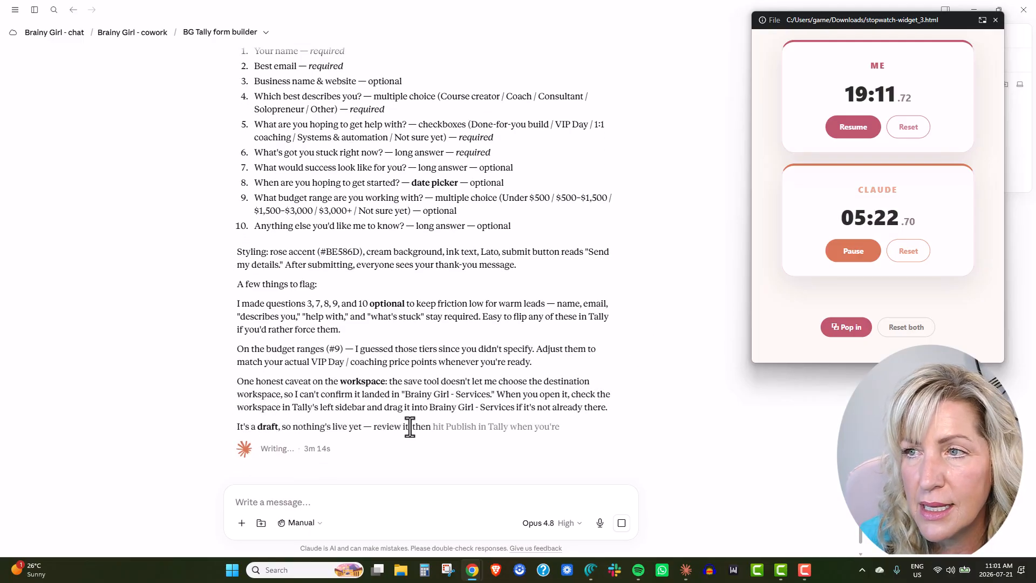
left_click(853, 254)
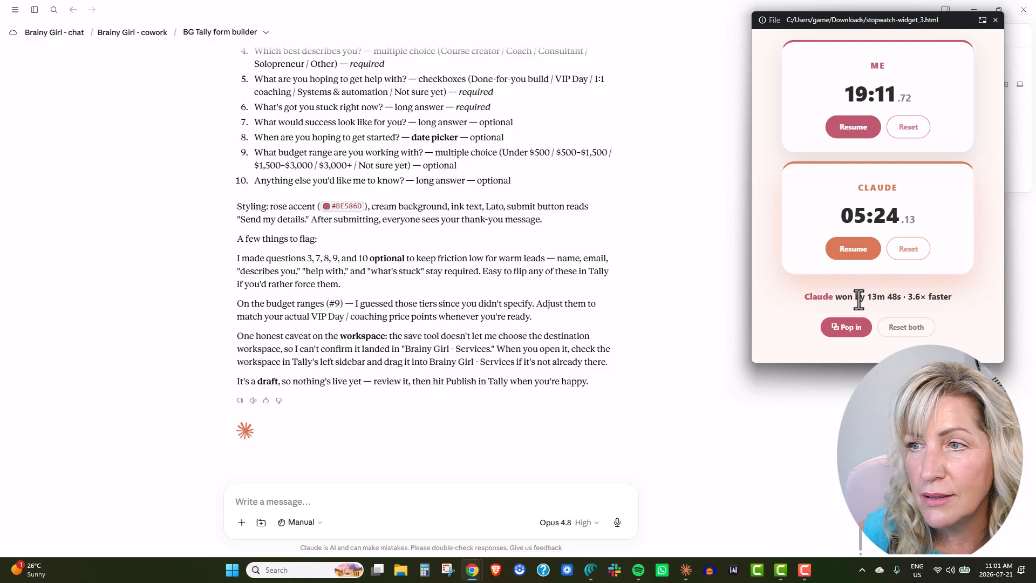
left_click_drag(908, 296, 954, 299)
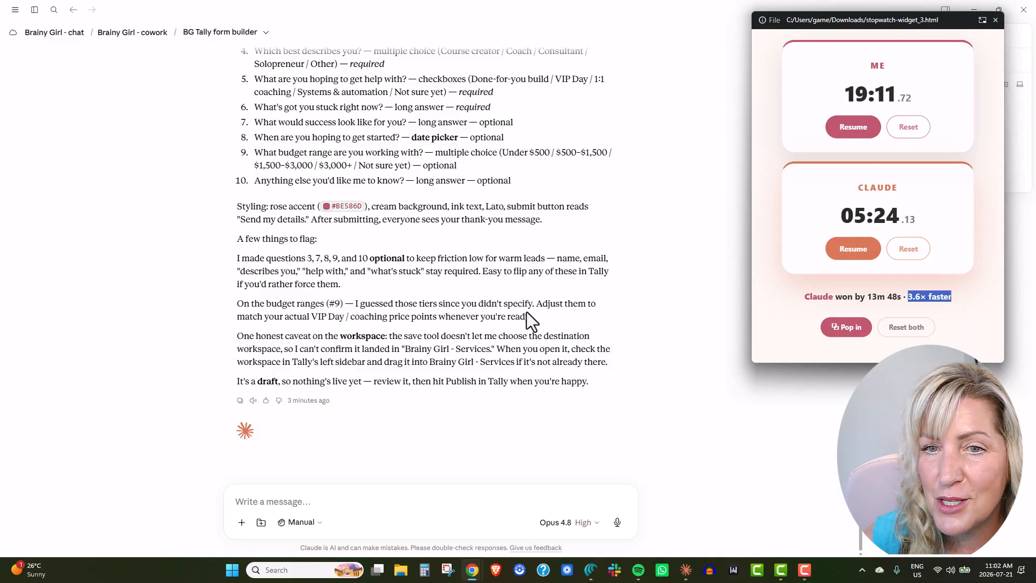
left_click_drag(258, 382, 594, 380)
Switch to the Work With Brainy Girl — Lead Intake form in Chrome and turn the thank-you page's paragraph into Heading 2.
key("alt+Tab")
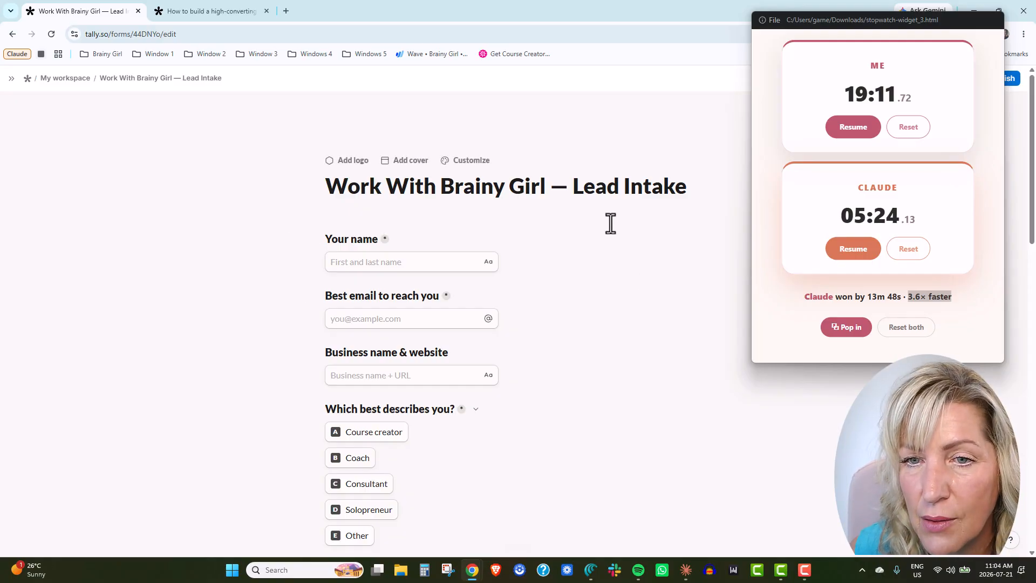
scroll(652, 236, "down", 8)
scroll(652, 237, "down", 9)
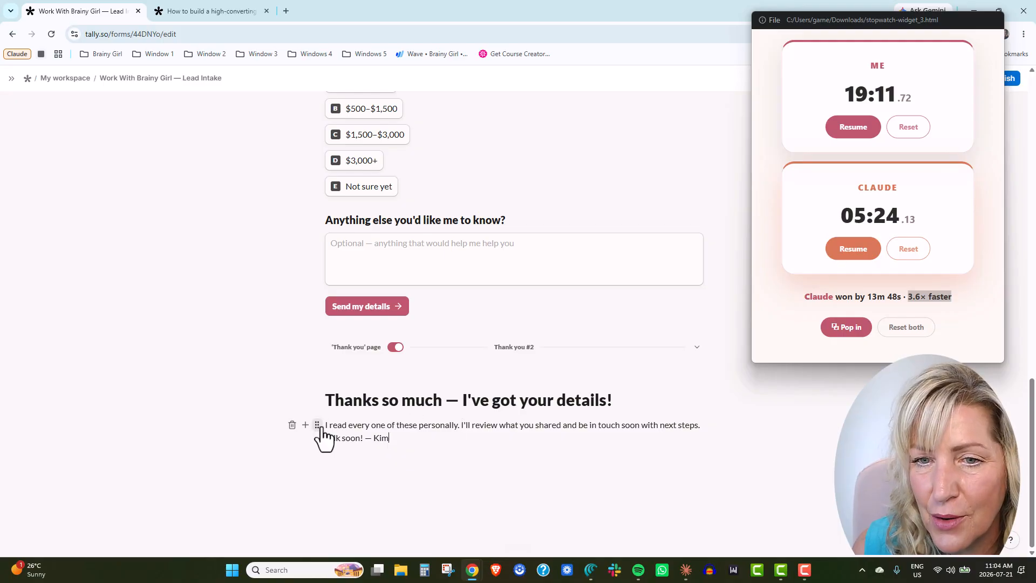
left_click_drag(405, 438, 326, 423)
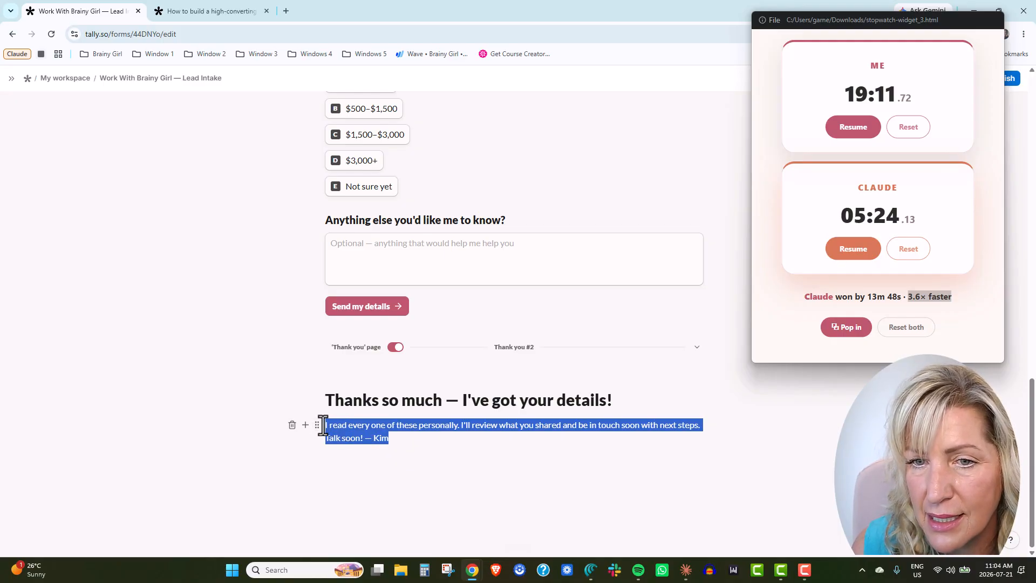
left_click(317, 427)
left_click(291, 447)
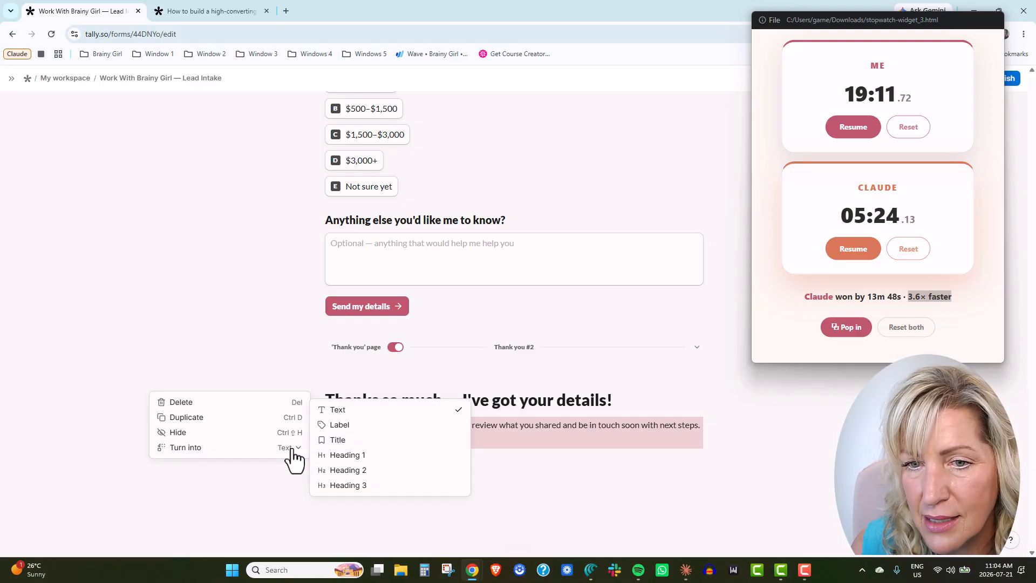
left_click(342, 470)
left_click(586, 489)
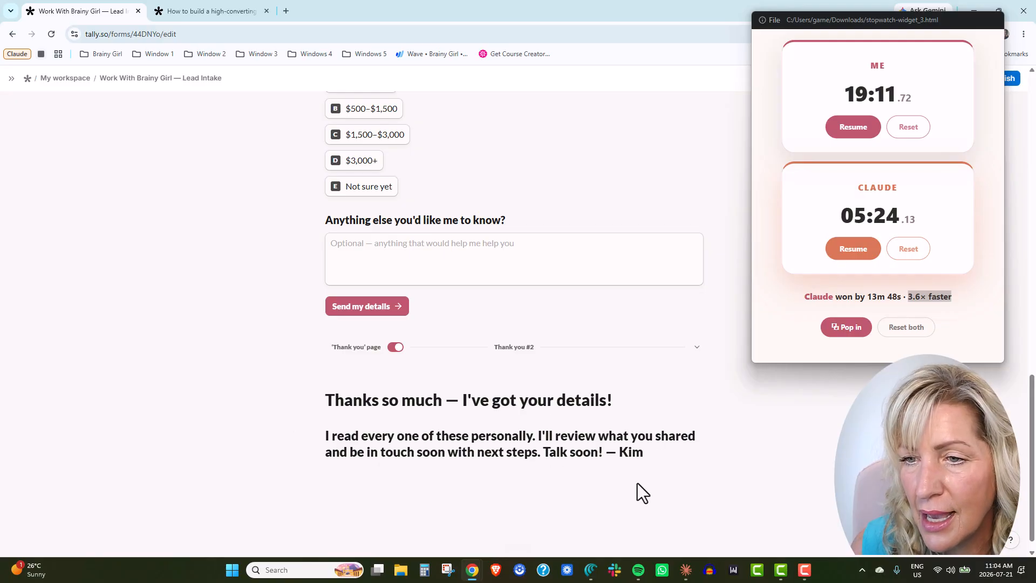